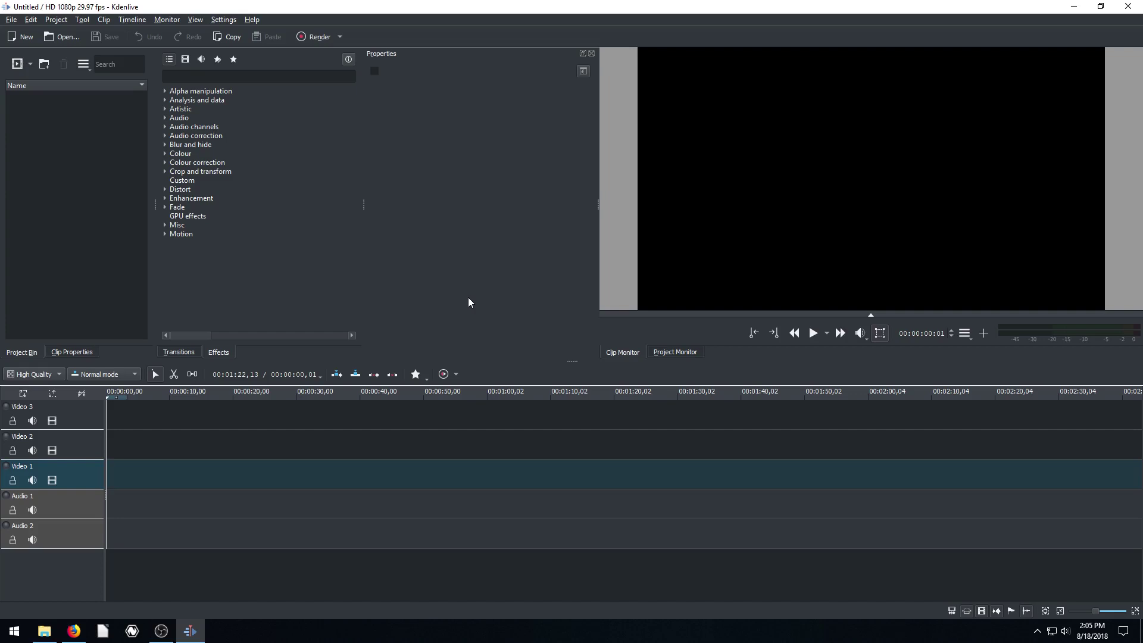
# Search Pixabay videos for 'run off'.
pyautogui.click(76, 631)
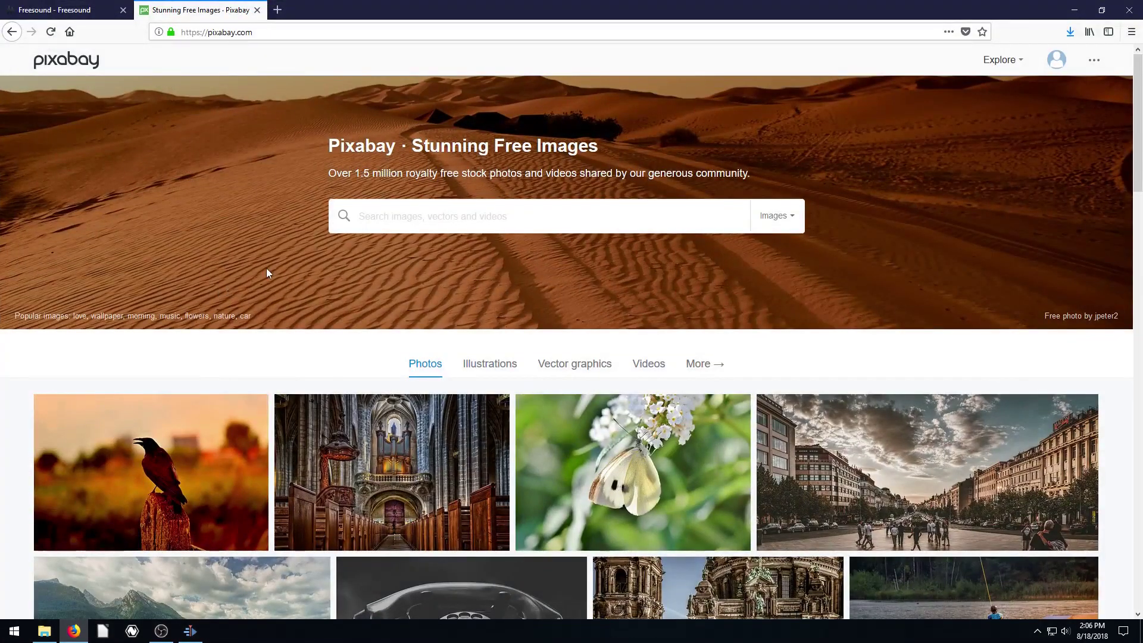
pyautogui.click(66, 11)
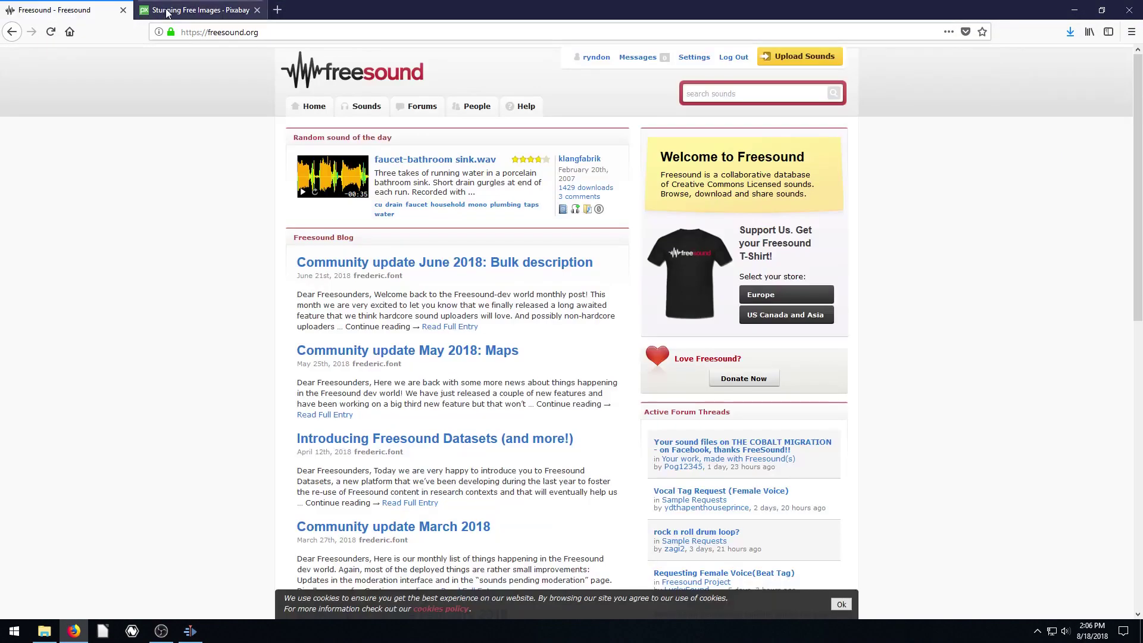
pyautogui.click(162, 10)
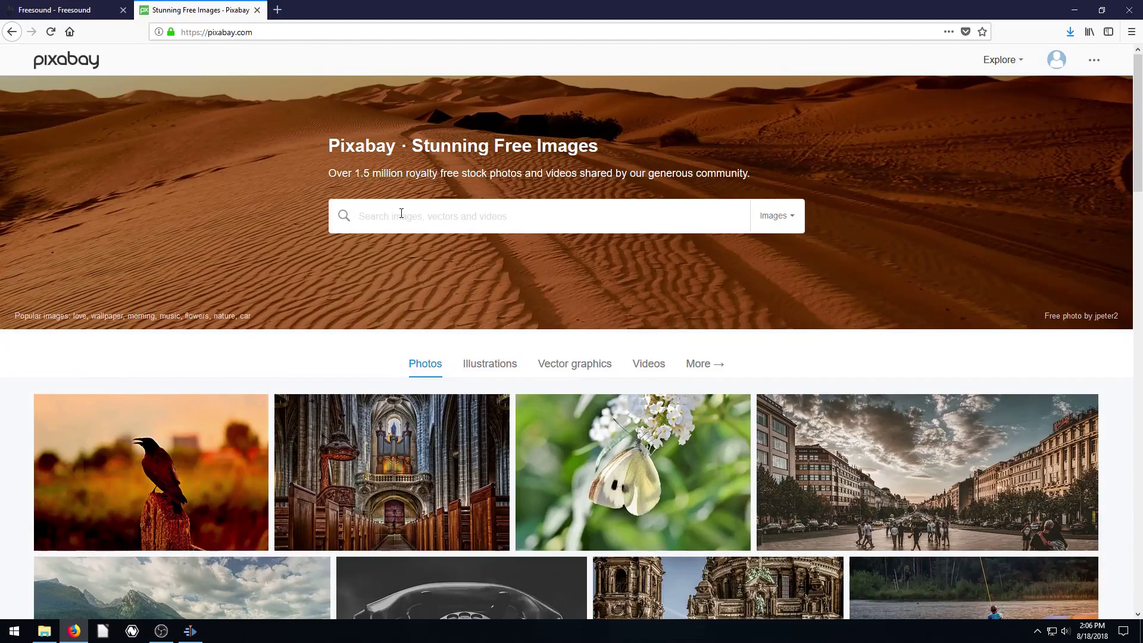
pyautogui.click(787, 217)
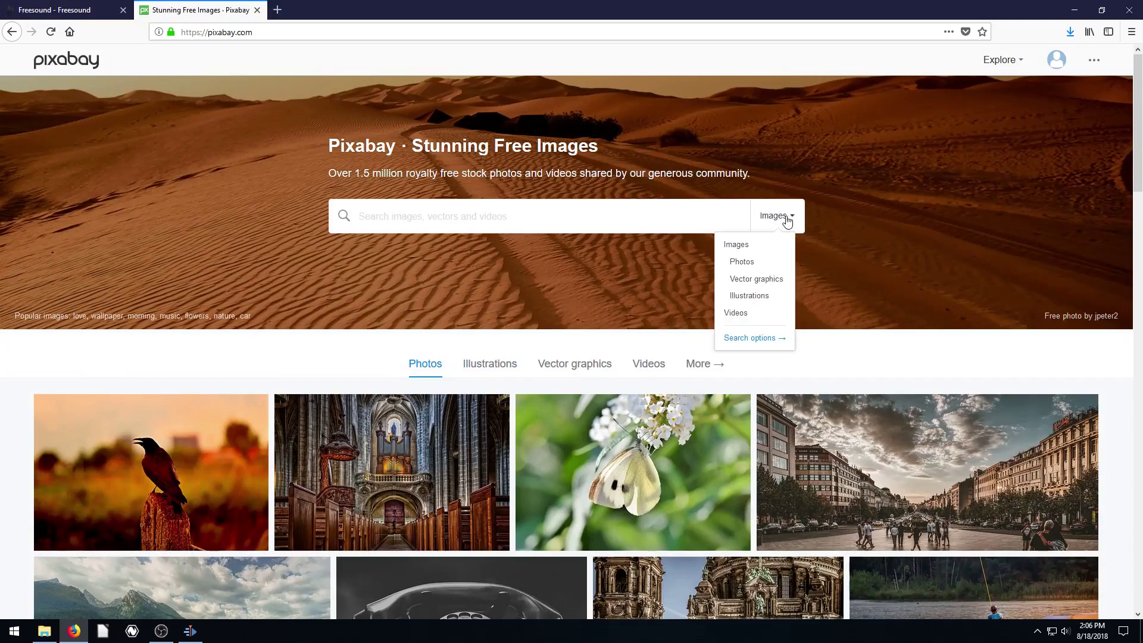
pyautogui.click(736, 314)
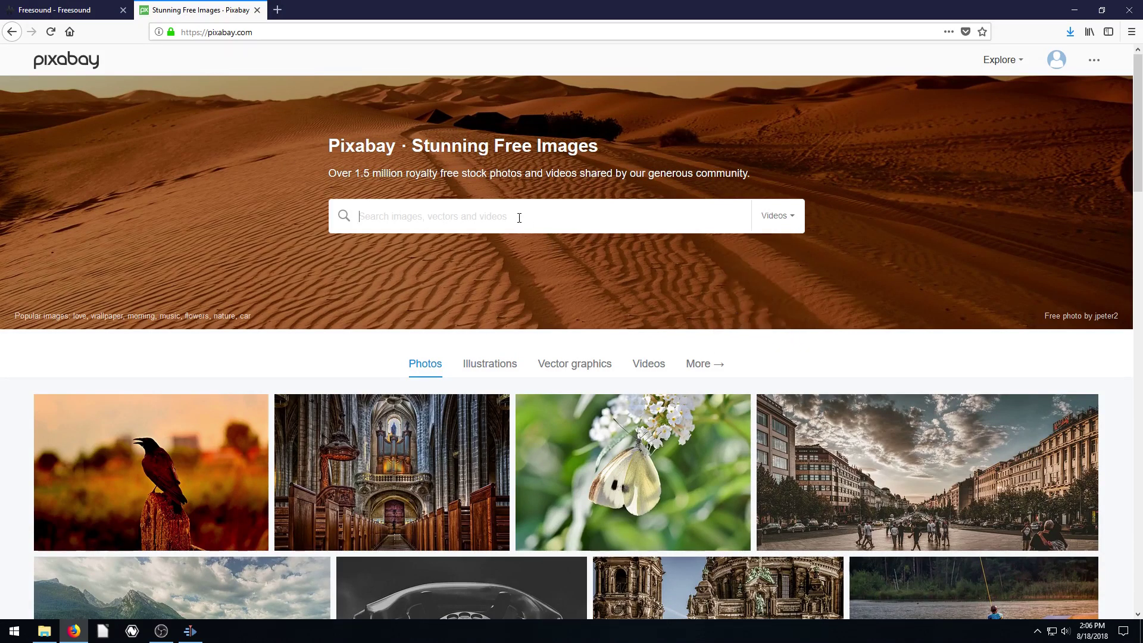
pyautogui.write('run off')
pyautogui.press('Return')
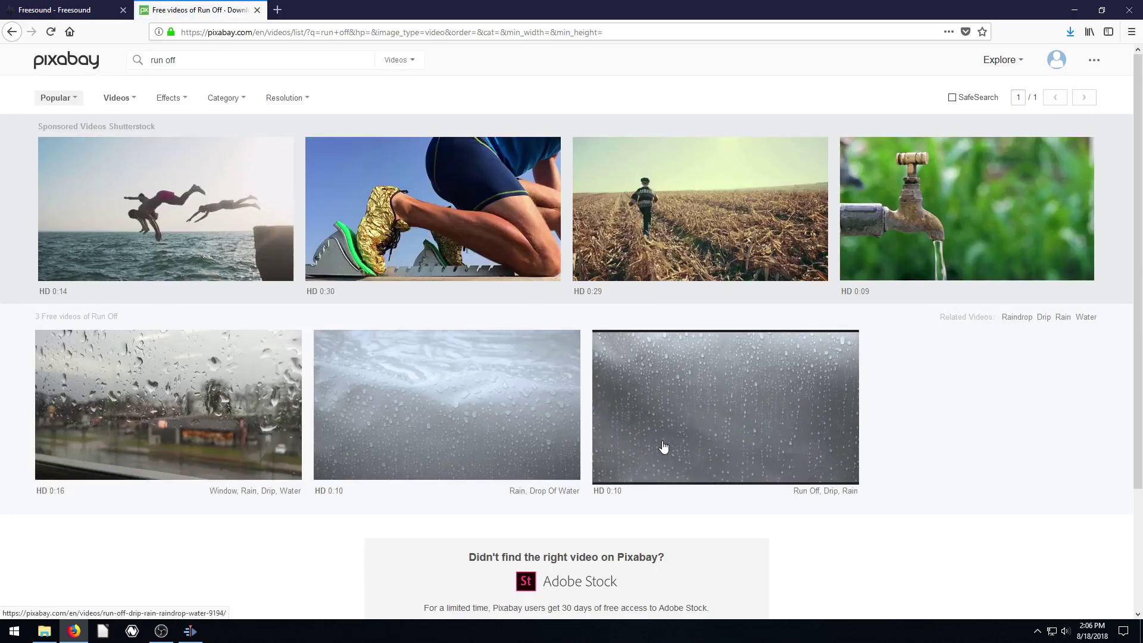
# Open the Run Off Drip Rain video and download it at 1280×720.
pyautogui.click(721, 411)
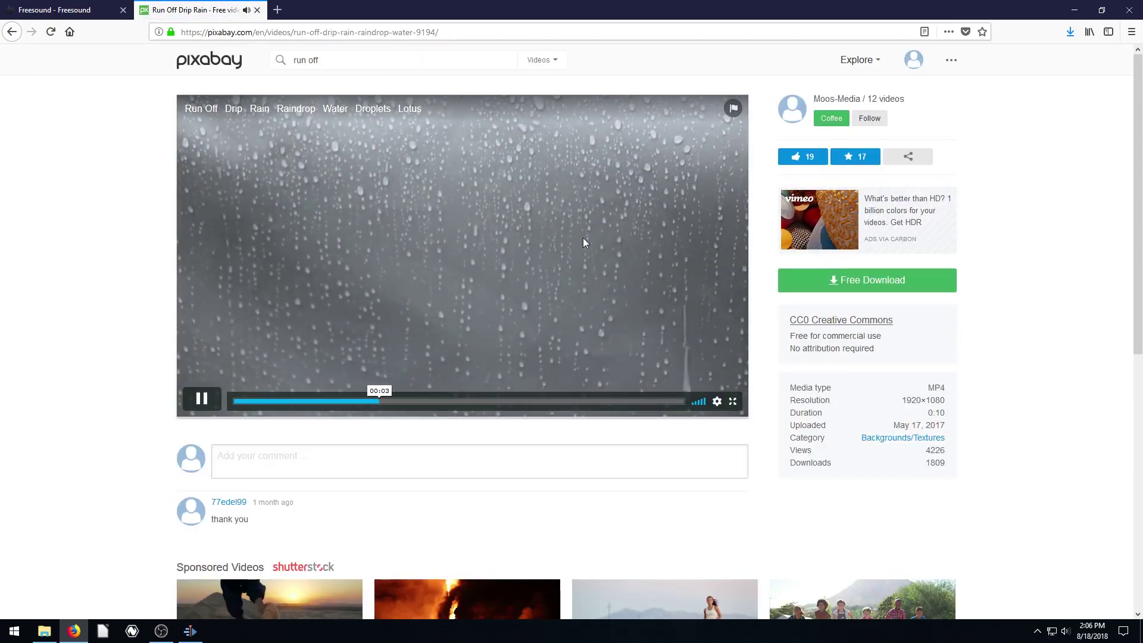
pyautogui.click(206, 405)
pyautogui.click(875, 285)
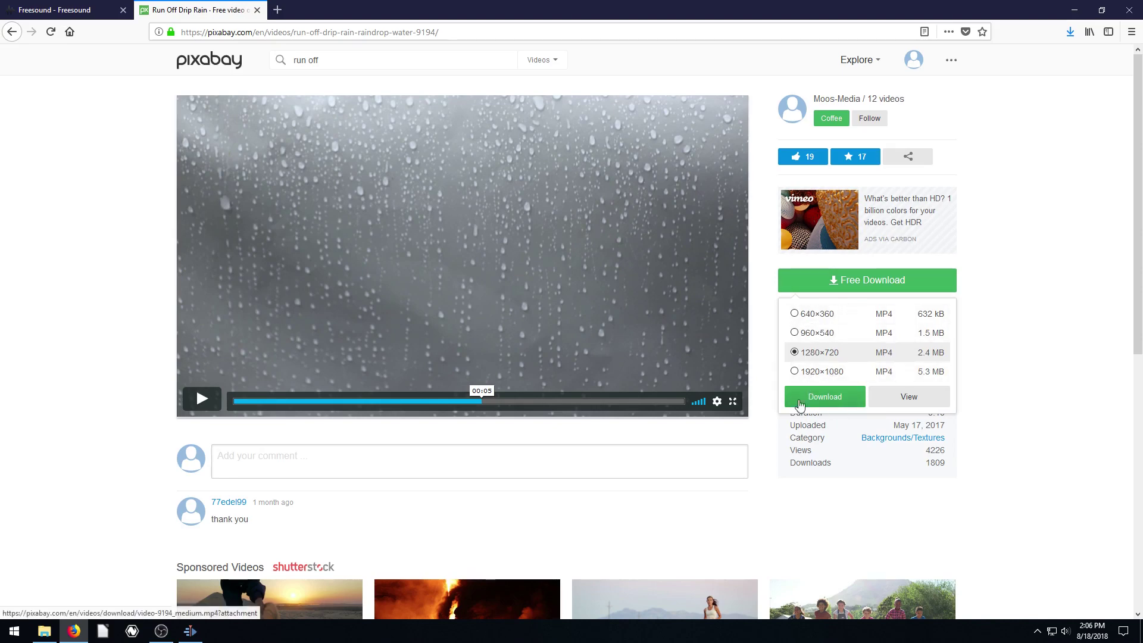
pyautogui.click(824, 397)
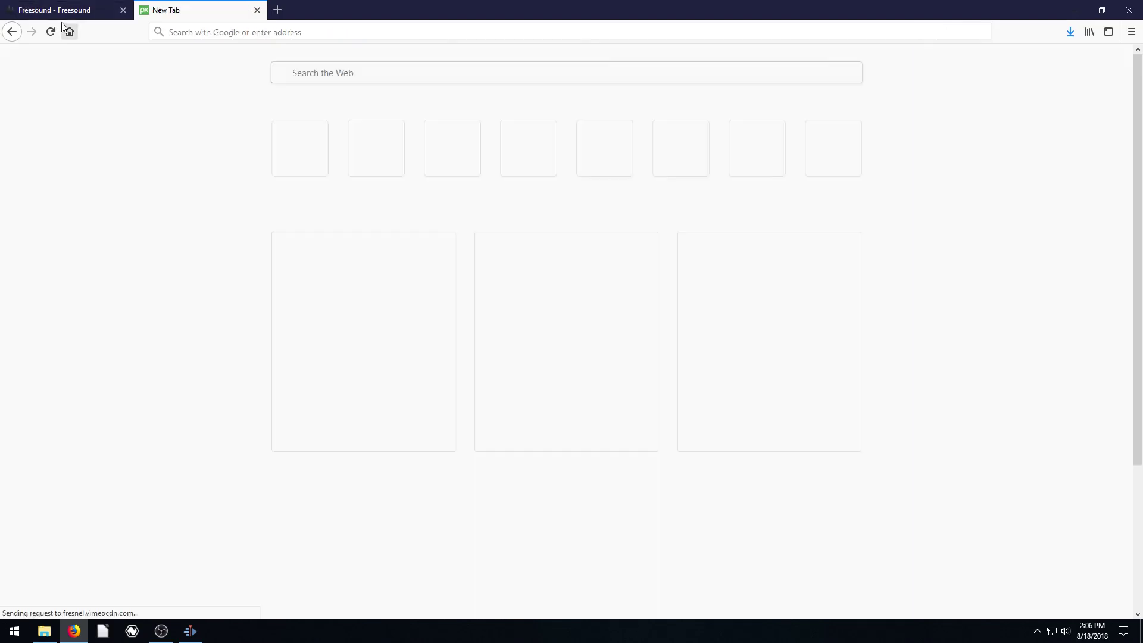
# Search Freesound for 'music', then preview and open Melody Loop Mix 128 bpm.mp3.
pyautogui.click(59, 10)
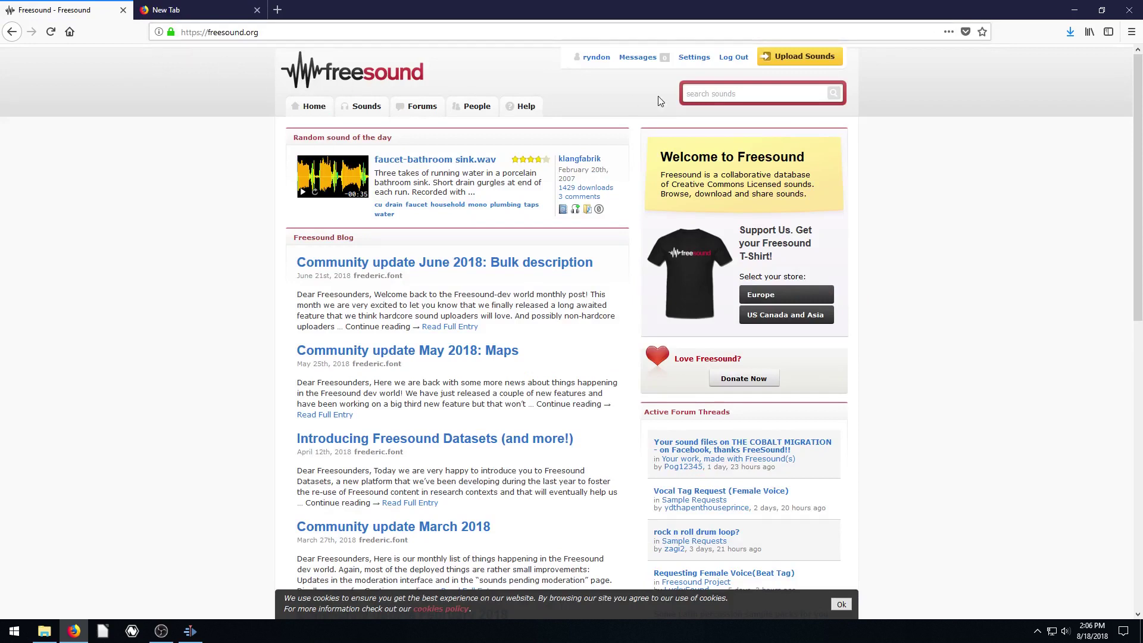
pyautogui.click(695, 96)
pyautogui.write('music')
pyautogui.press('Return')
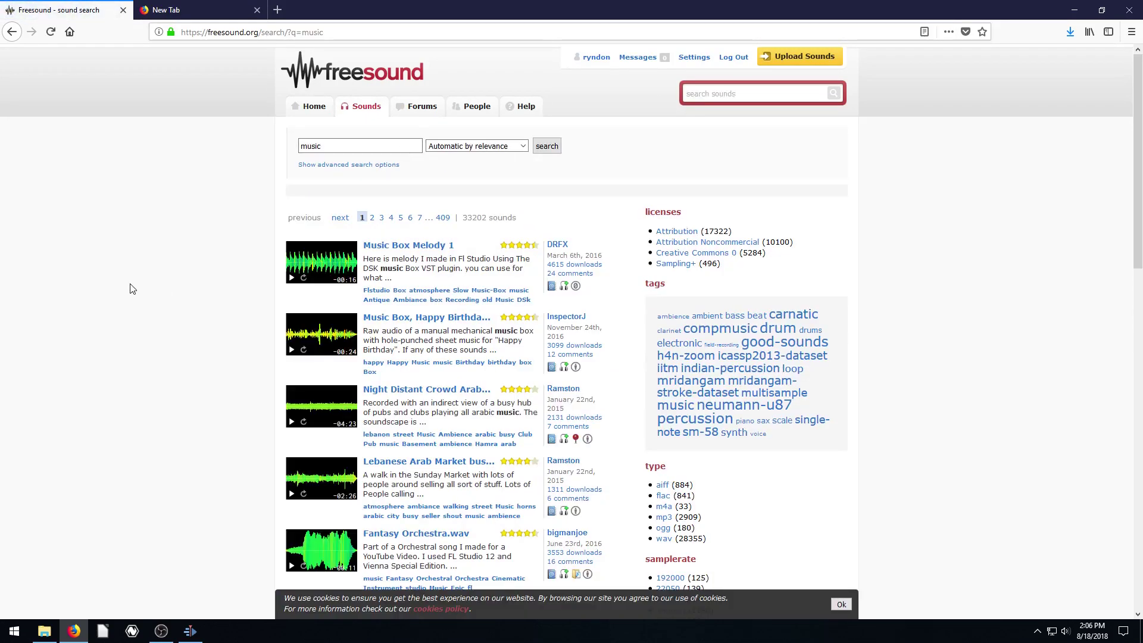
pyautogui.scroll(-10, 171, 271)
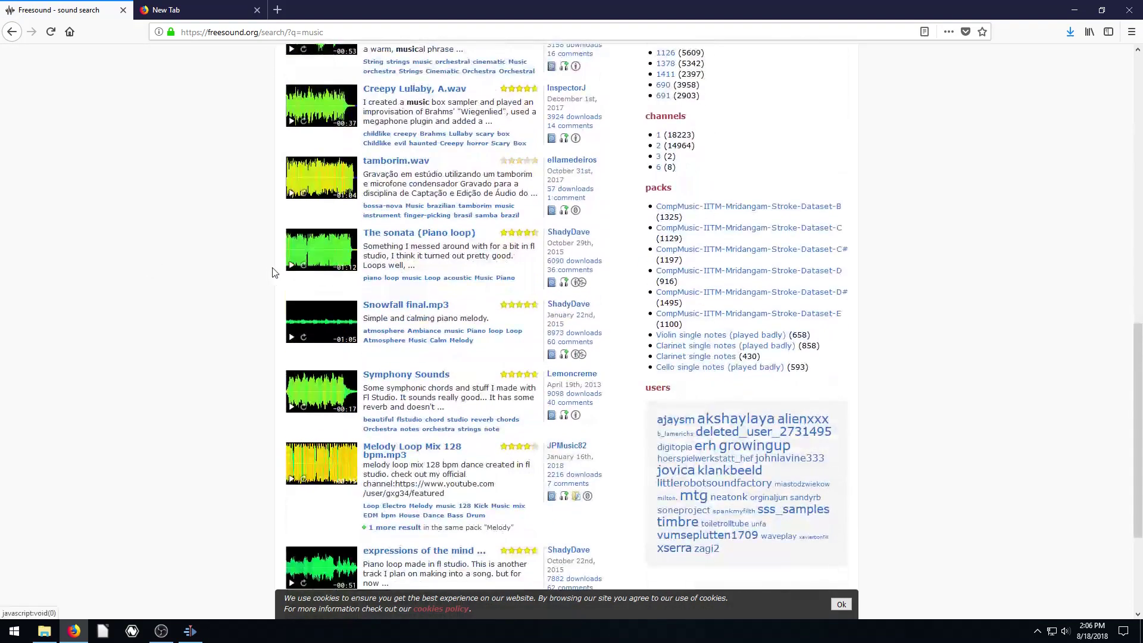
pyautogui.scroll(-3, 272, 272)
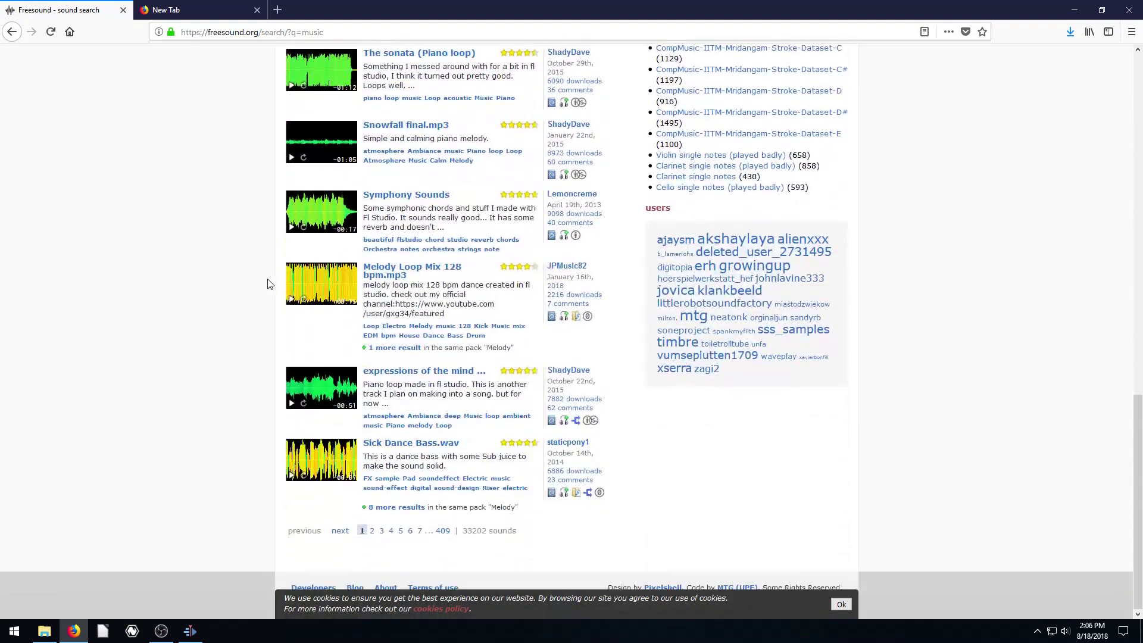
pyautogui.click(292, 300)
pyautogui.click(379, 276)
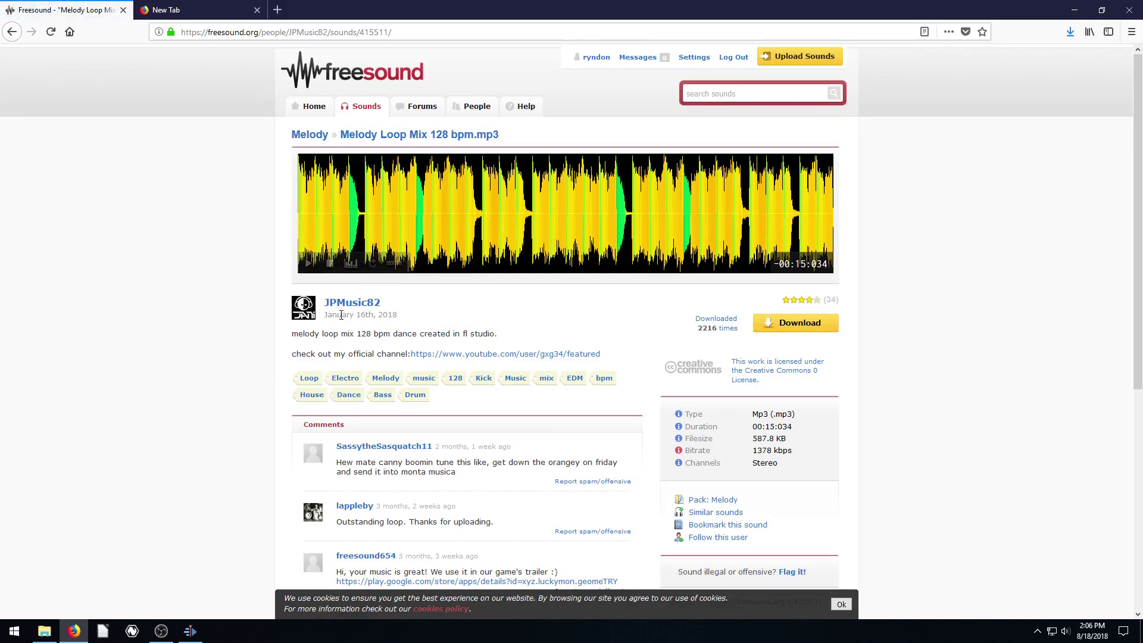
# Revisit the rain video page, then start downloading the Melody Loop Mix mp3.
pyautogui.click(196, 10)
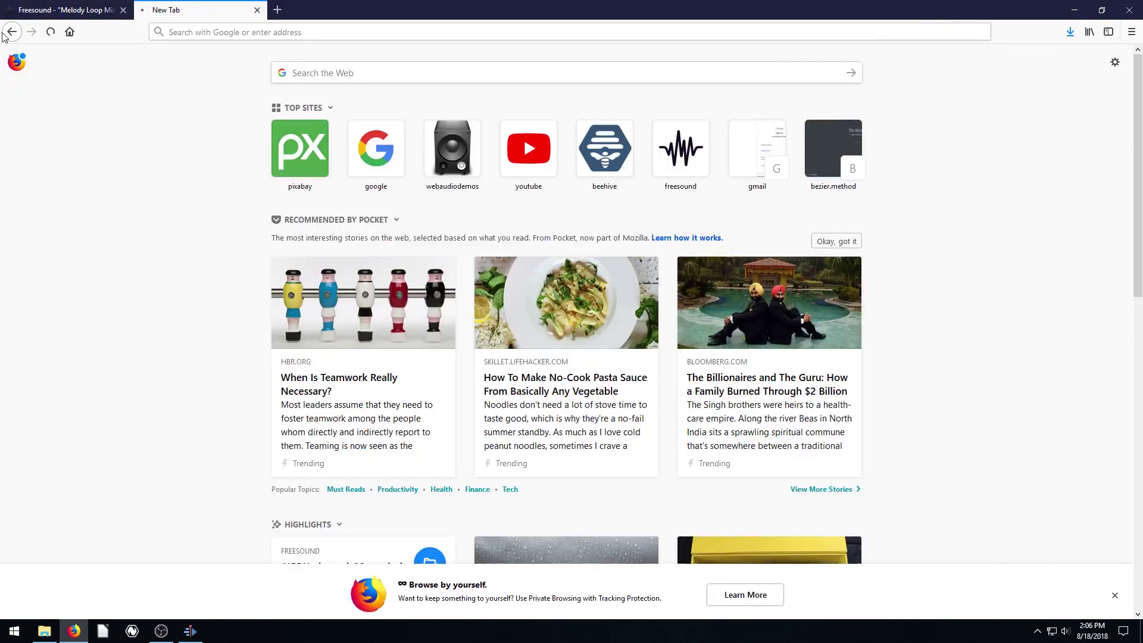
pyautogui.write('https://pixabay.com/en/videos/run-off-drip-rain-raindrop-water-9194/')
pyautogui.press('Return')
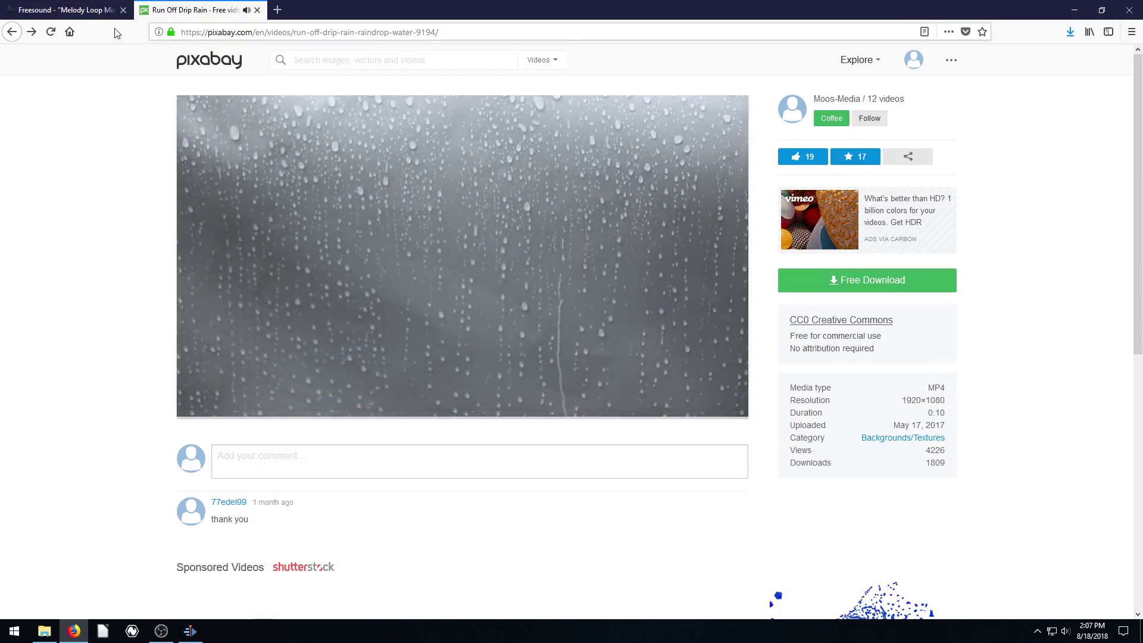
pyautogui.click(79, 10)
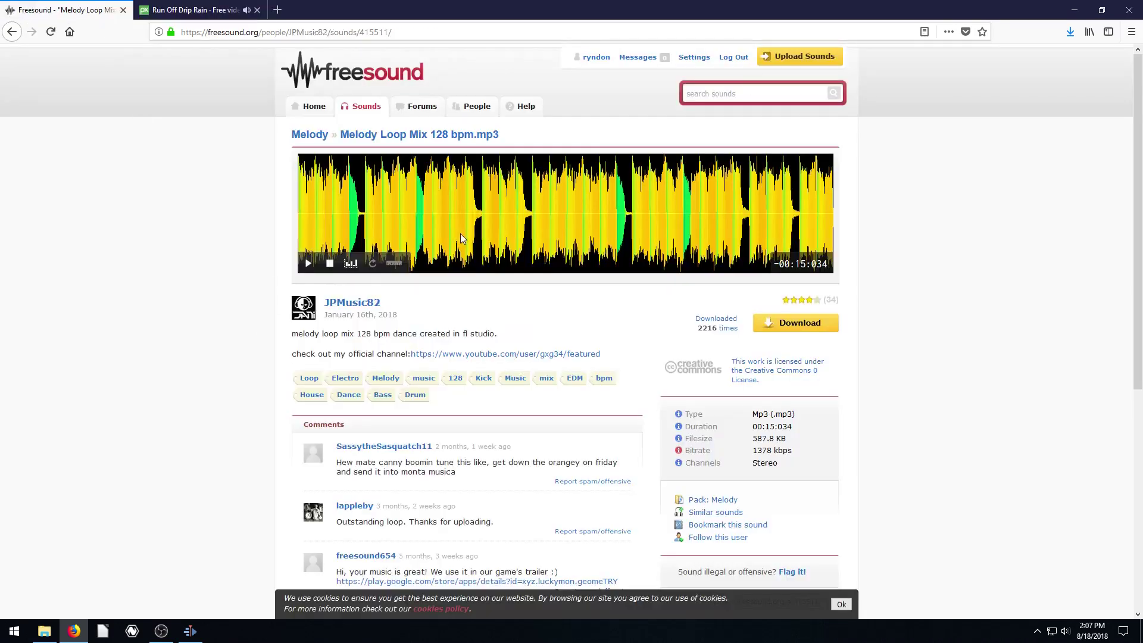
pyautogui.click(800, 326)
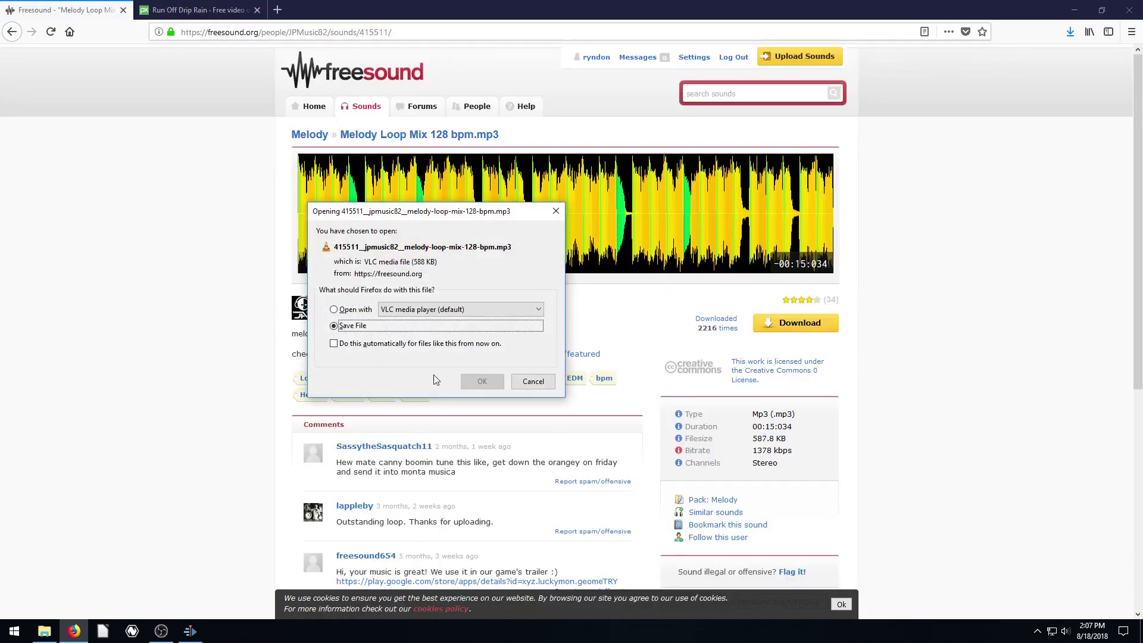
# Save the melody loop mp3 file and return to Kdenlive.
pyautogui.click(466, 381)
pyautogui.click(1074, 14)
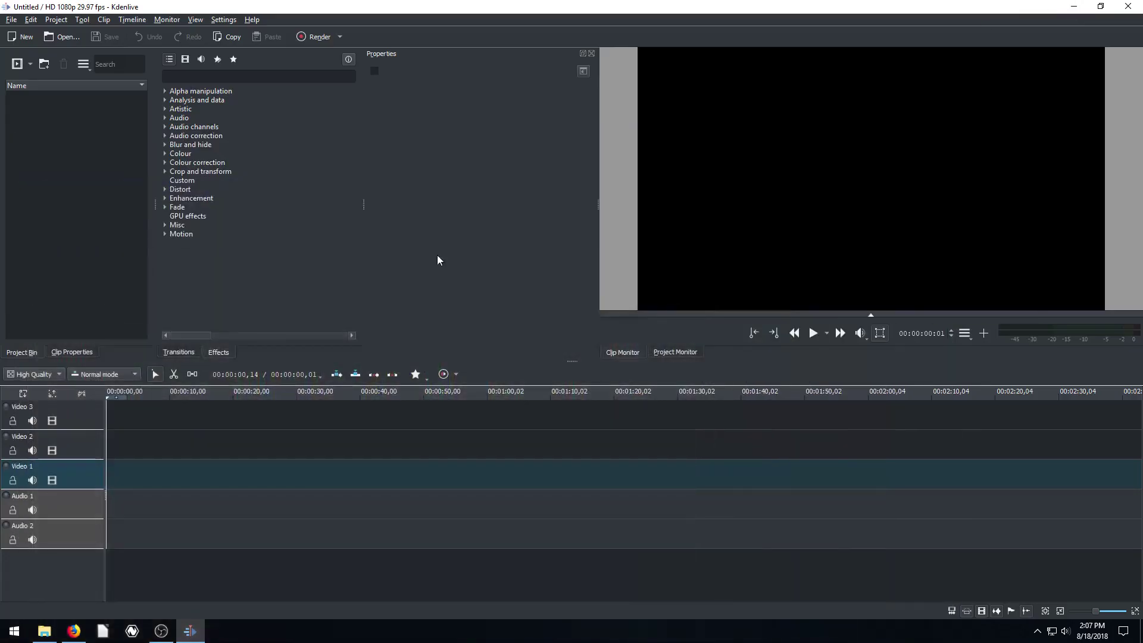
pyautogui.click(44, 631)
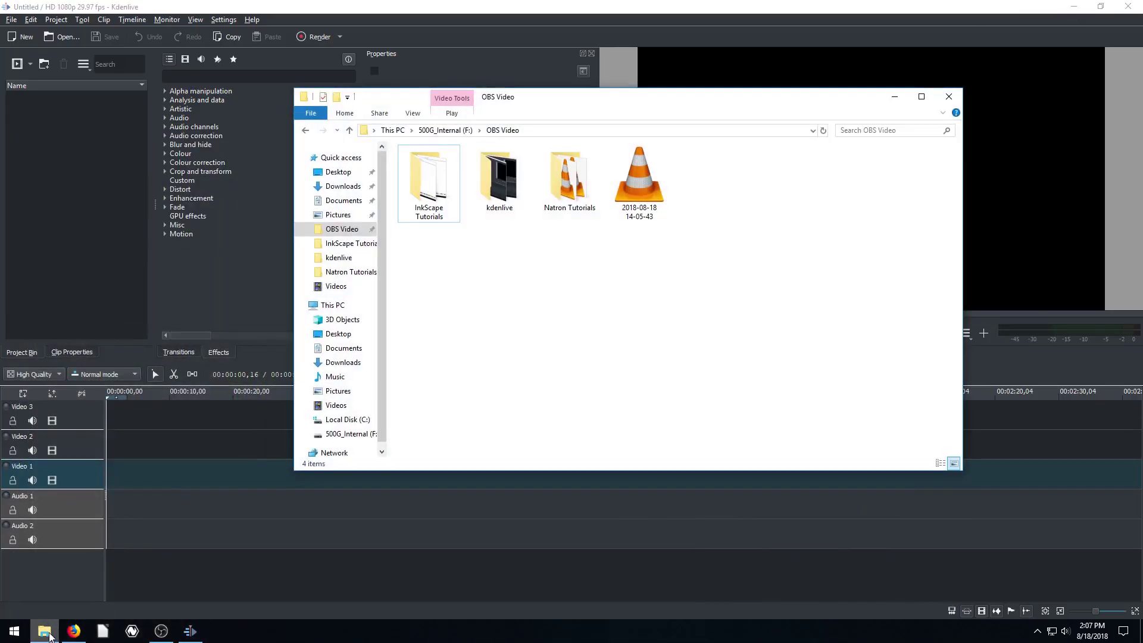
pyautogui.click(894, 96)
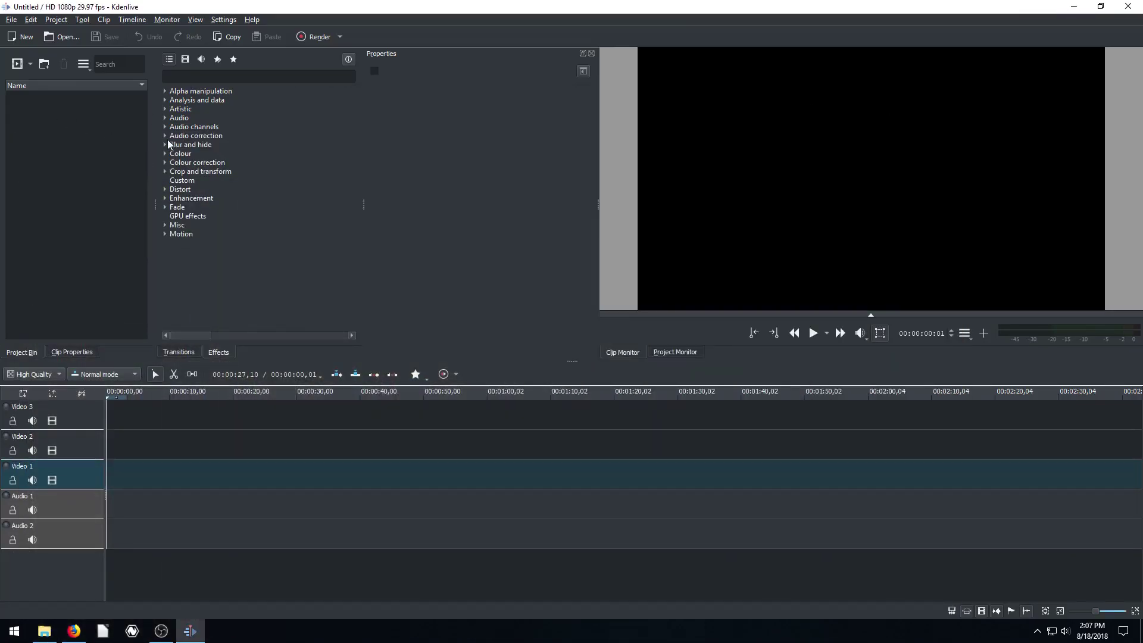
pyautogui.click(103, 20)
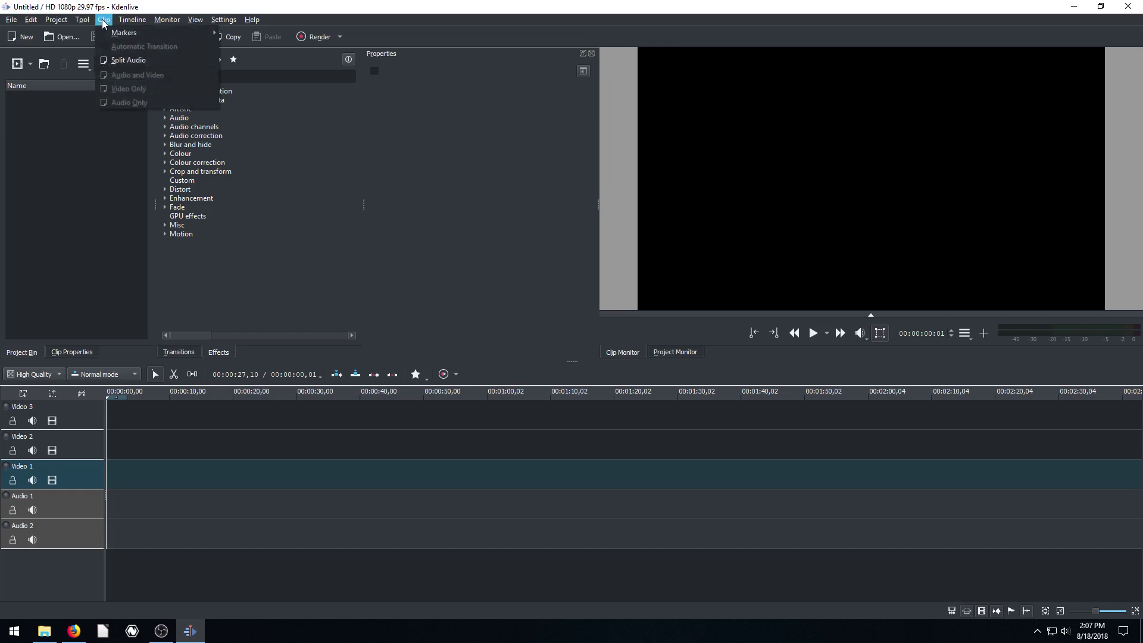
pyautogui.click(56, 20)
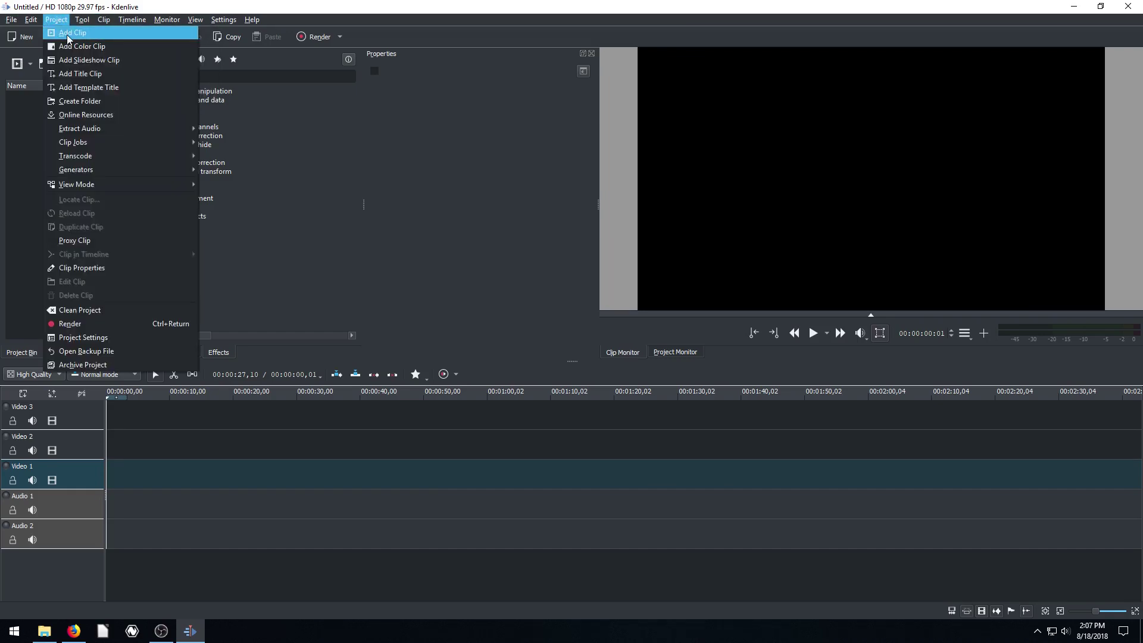
pyautogui.click(55, 22)
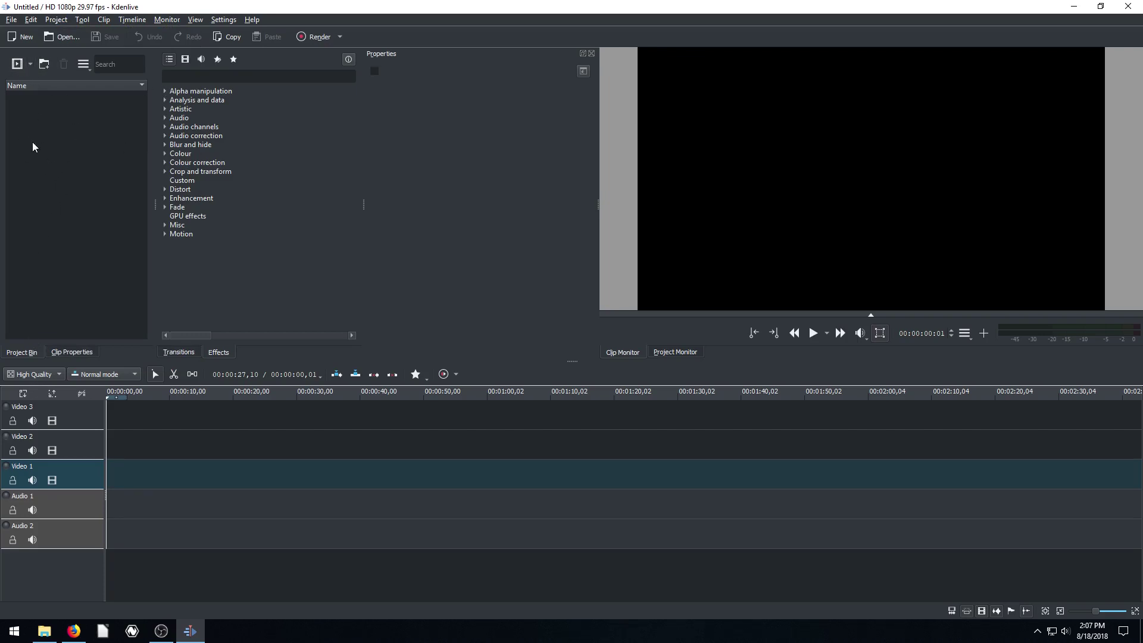
# Add melody-loop-mix-128-bpm.mp3 to the project bin and briefly play it in the Clip Monitor.
pyautogui.click(18, 66)
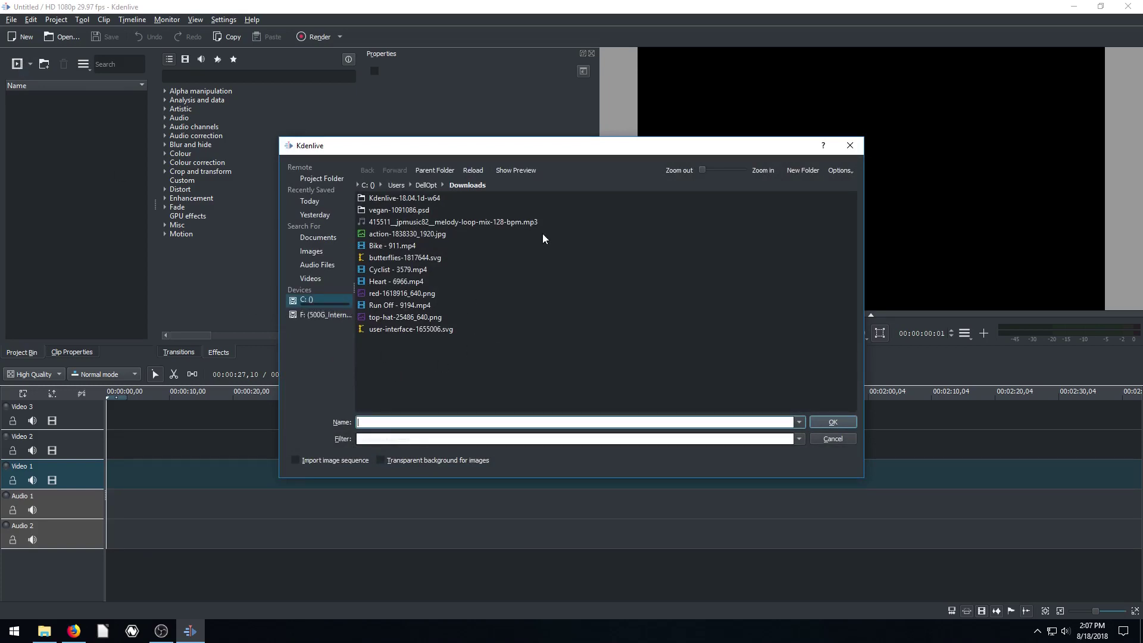
pyautogui.click(427, 222)
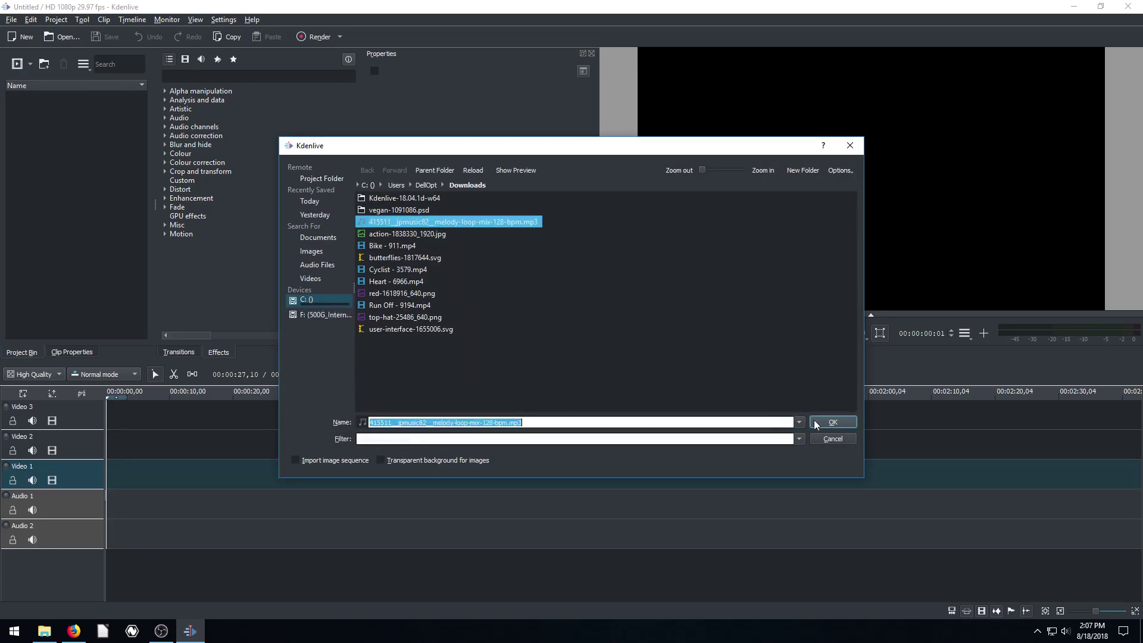
pyautogui.click(836, 421)
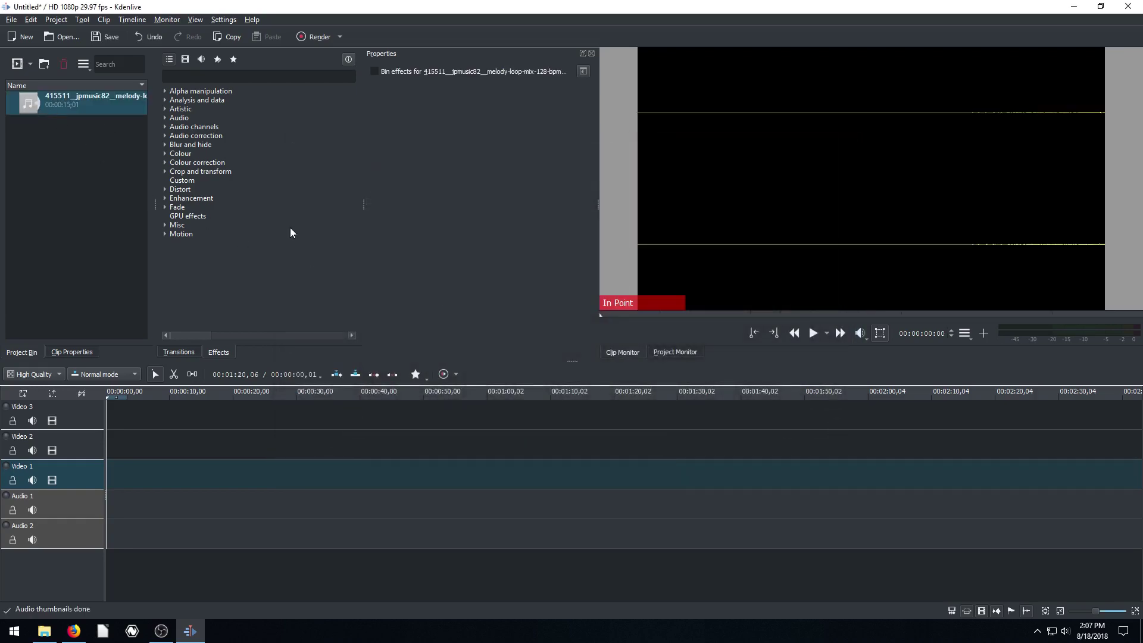
pyautogui.click(814, 334)
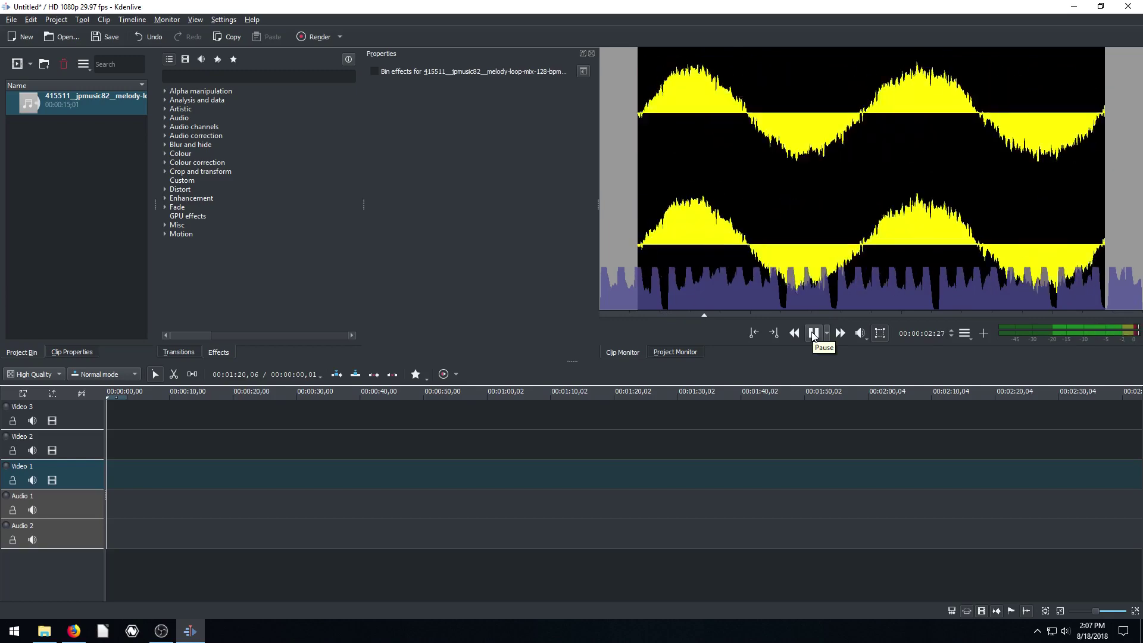
pyautogui.click(813, 334)
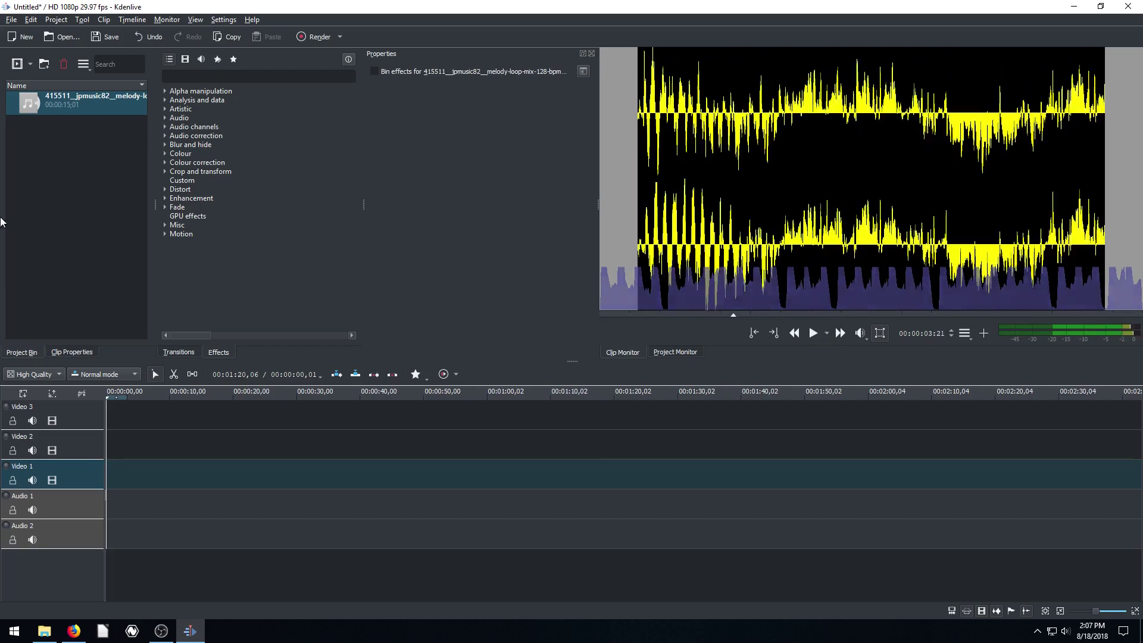
# Drag Run Off - 9194 from Explorer's Downloads folder into Kdenlive's Project Bin.
pyautogui.click(47, 632)
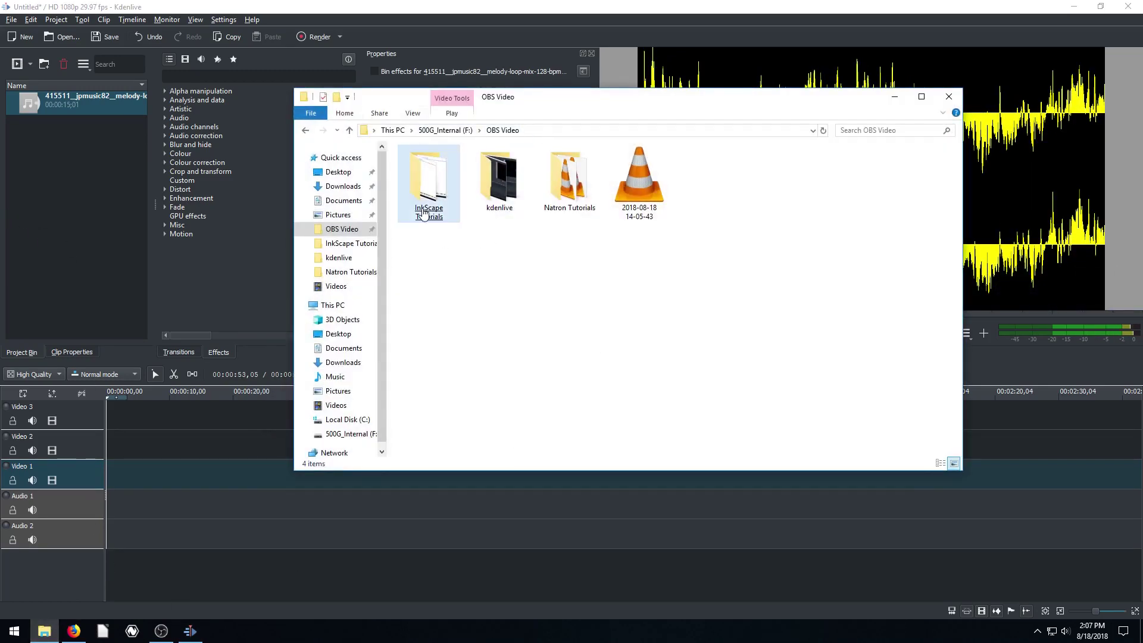
pyautogui.click(343, 186)
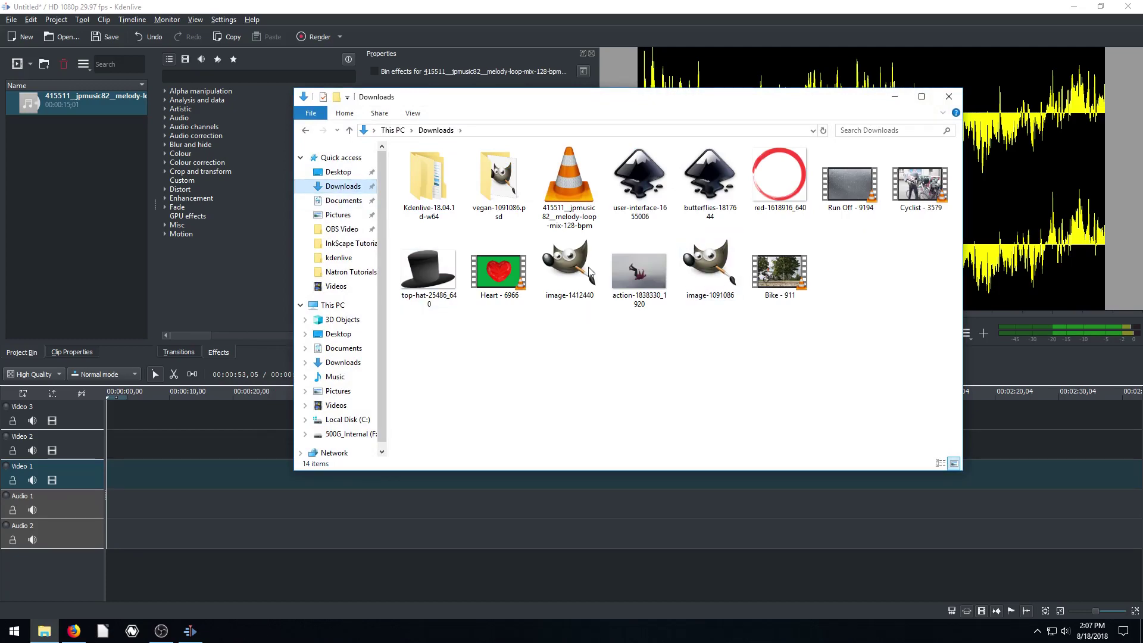
pyautogui.moveTo(602, 101); pyautogui.dragTo(620, 100)
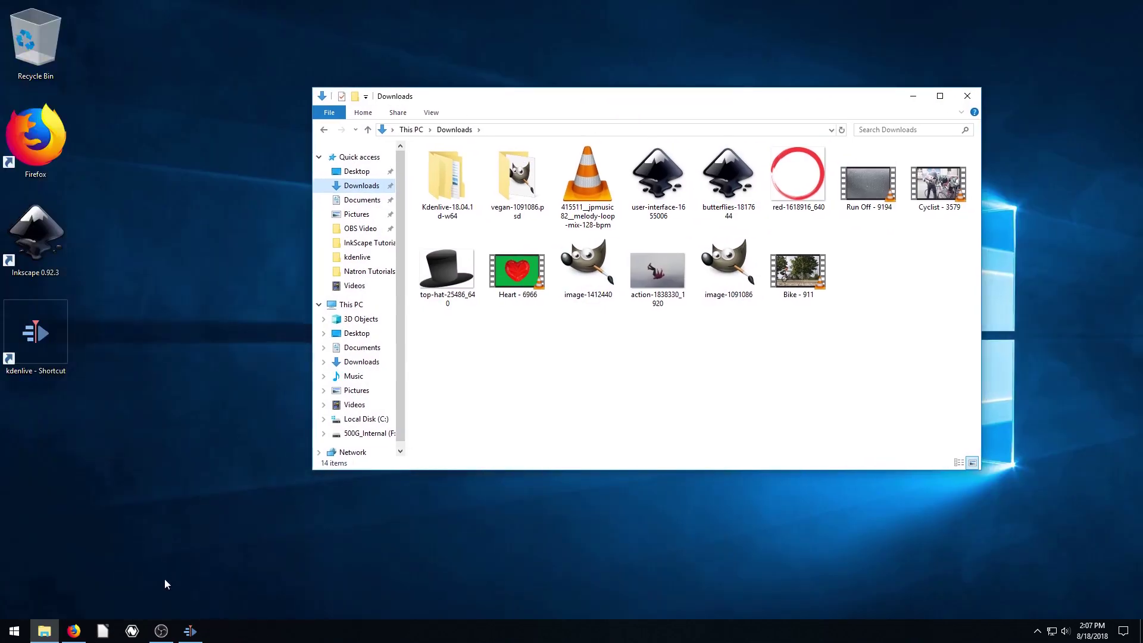
pyautogui.click(191, 631)
pyautogui.click(45, 631)
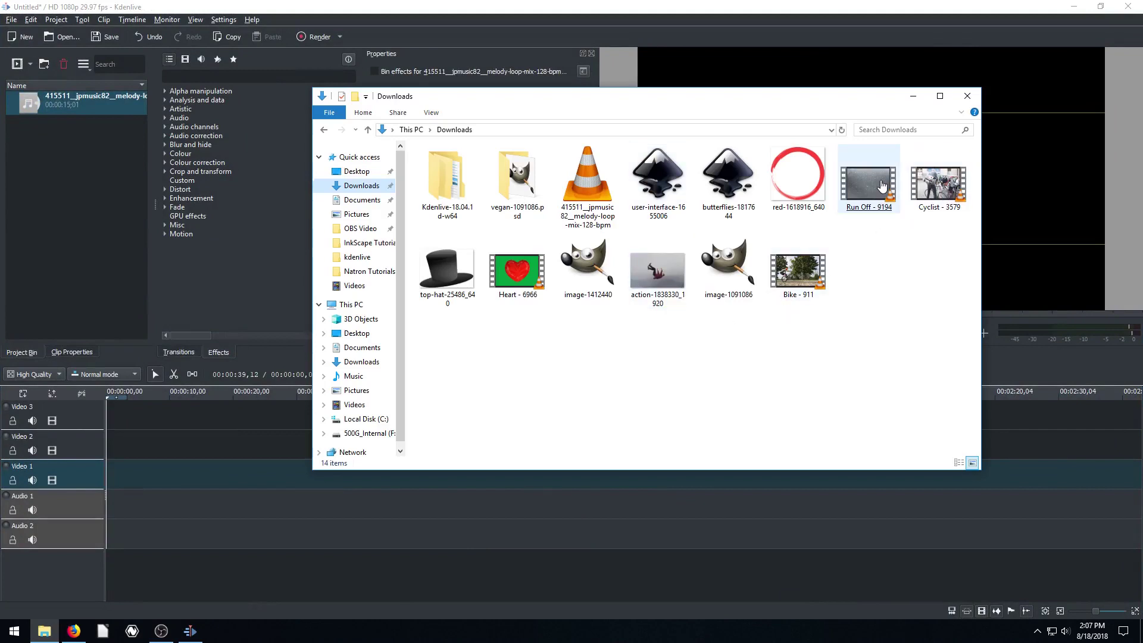
pyautogui.moveTo(882, 186); pyautogui.dragTo(72, 173)
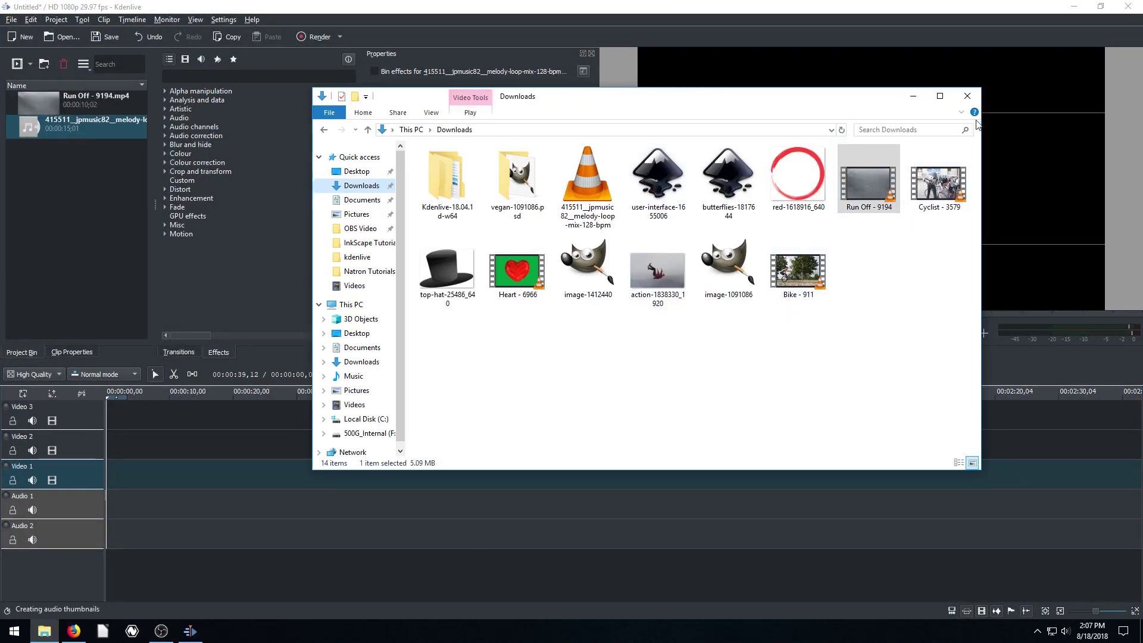
pyautogui.click(913, 96)
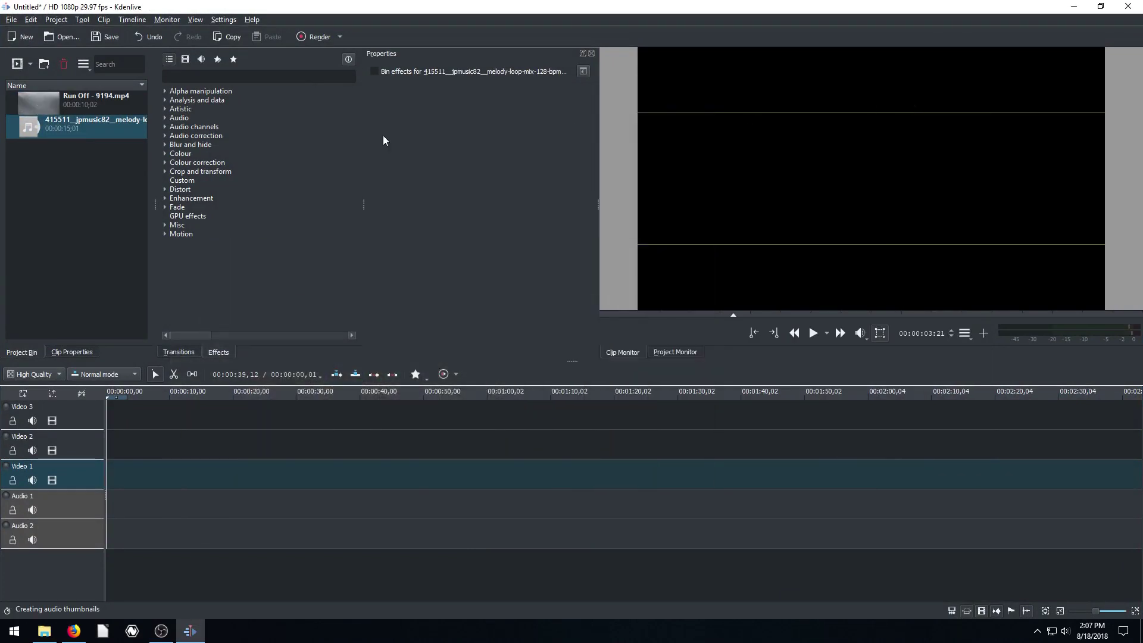
# Drag Run Off - 9194 from Explorer onto the Video 1 track, then minimize Explorer.
pyautogui.click(44, 631)
pyautogui.moveTo(866, 190); pyautogui.dragTo(211, 479)
pyautogui.moveTo(801, 202); pyautogui.dragTo(246, 479)
pyautogui.click(914, 105)
# Widen the Project Bin and Effects panels and undock the Project Bin and Clip Properties panels.
pyautogui.moveTo(157, 202); pyautogui.dragTo(231, 204)
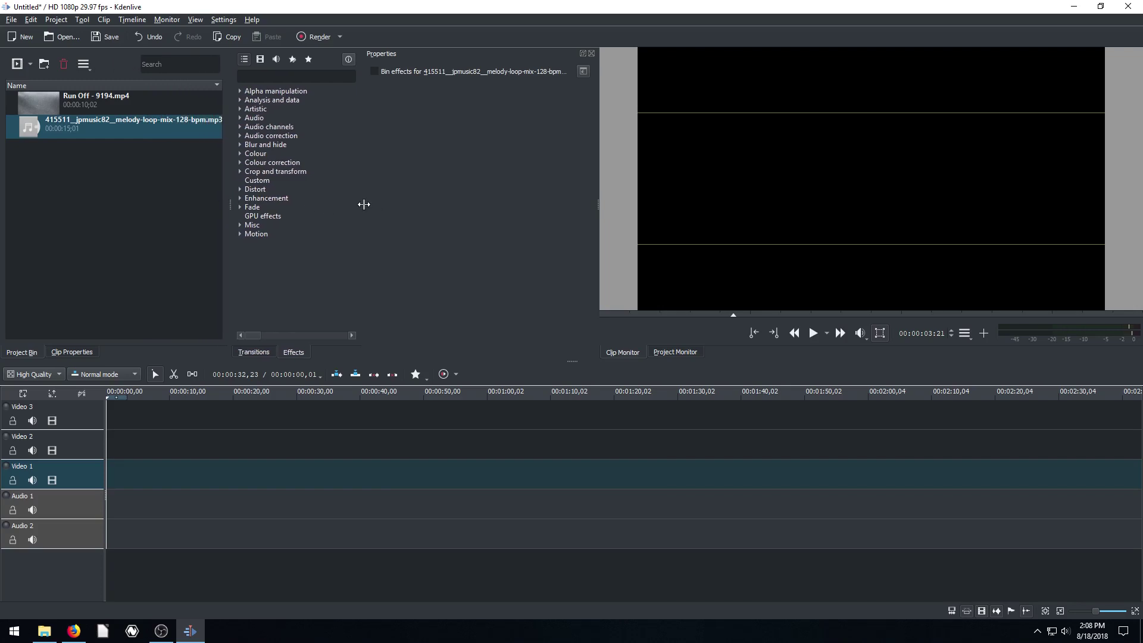
pyautogui.moveTo(363, 202); pyautogui.dragTo(438, 201)
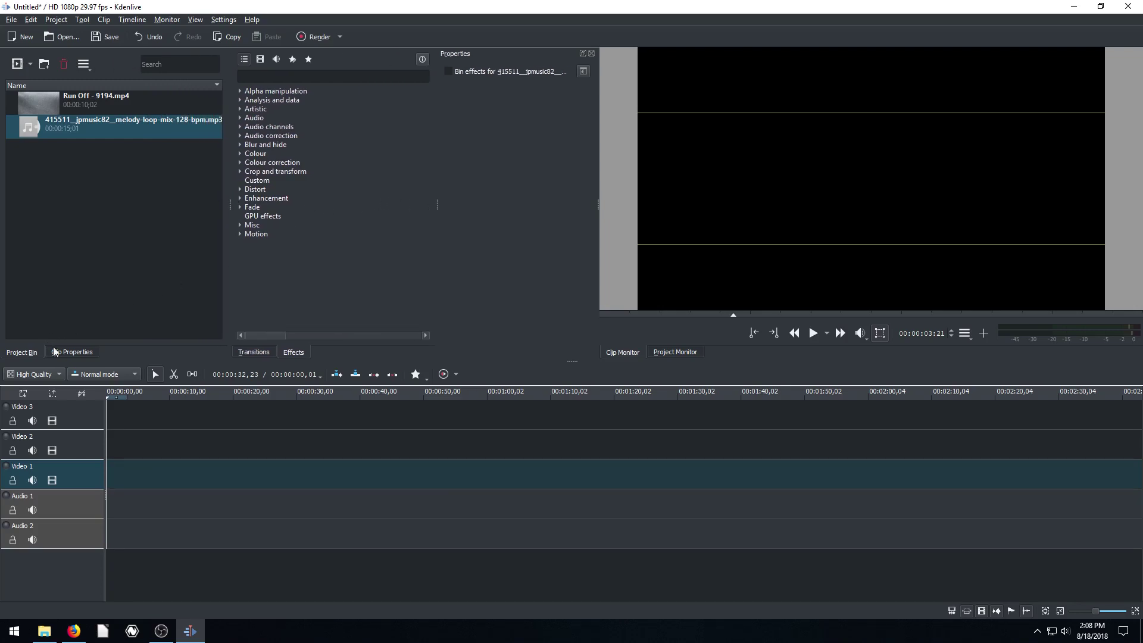
pyautogui.moveTo(17, 354); pyautogui.dragTo(55, 58)
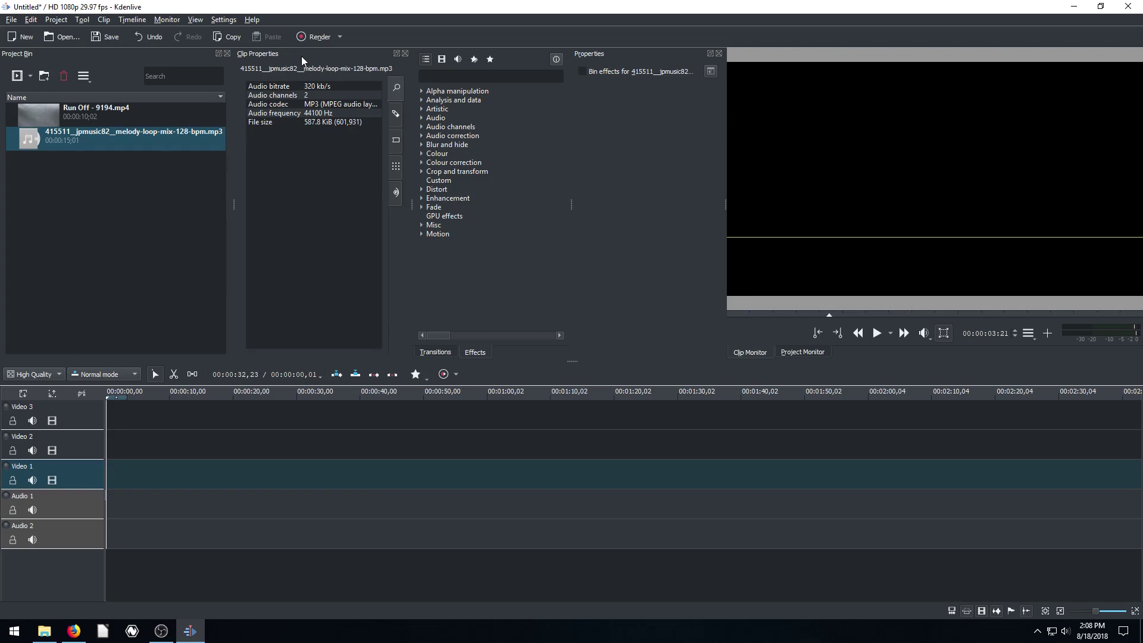
pyautogui.moveTo(301, 56); pyautogui.dragTo(144, 285)
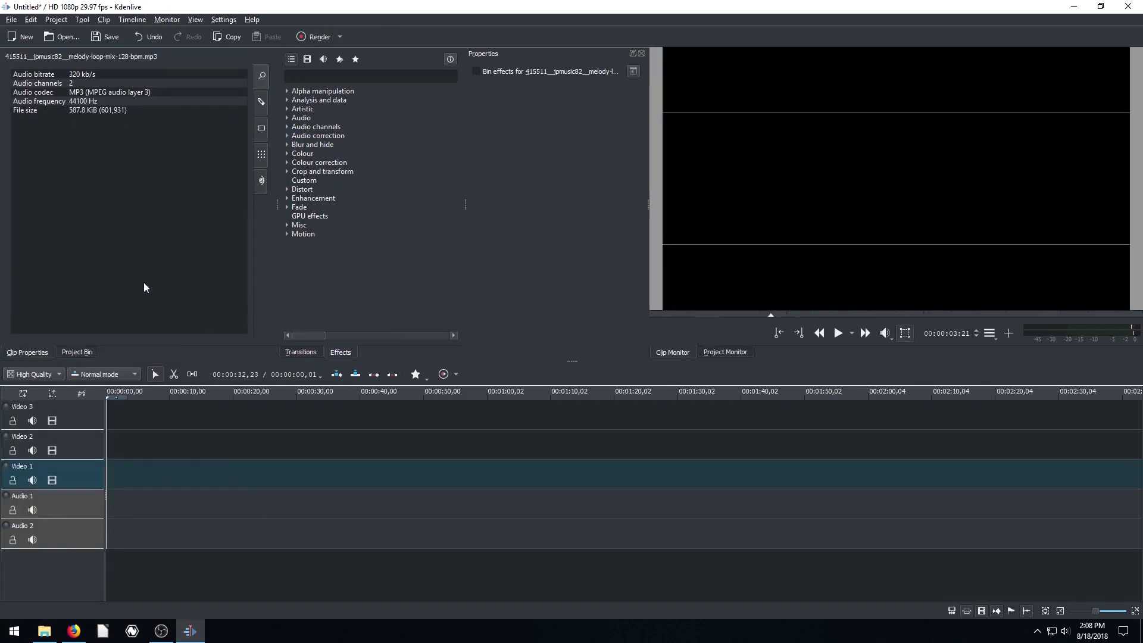
# Switch between the Project Bin and Clip Properties tabs, and between the Project and Clip monitors.
pyautogui.click(69, 352)
pyautogui.click(36, 351)
pyautogui.click(81, 355)
pyautogui.click(35, 351)
pyautogui.click(78, 352)
pyautogui.click(730, 352)
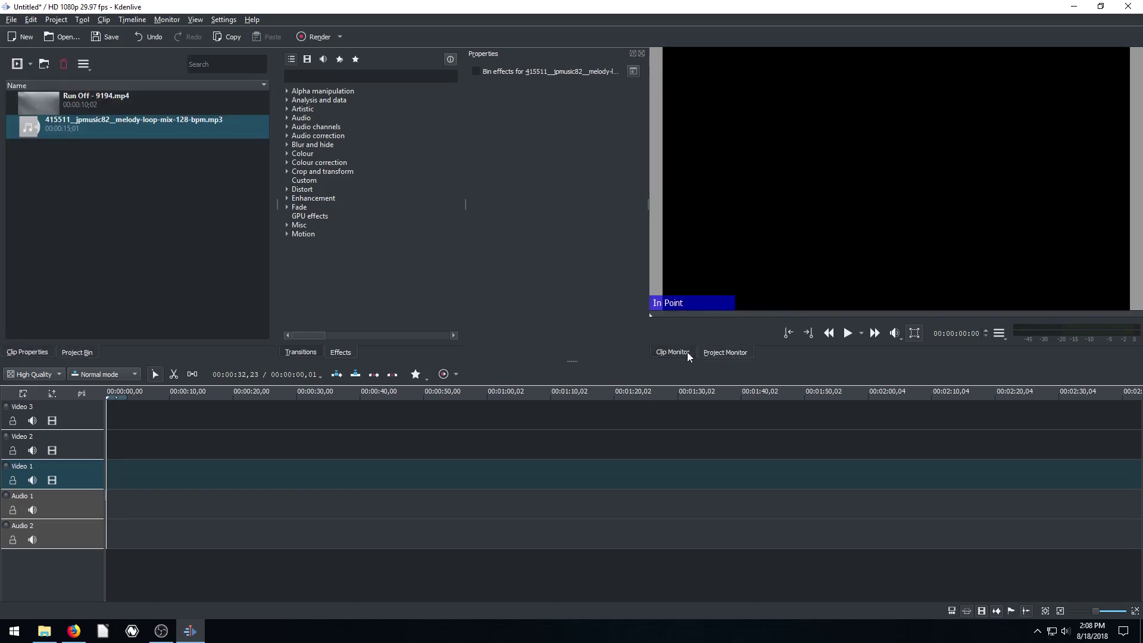
pyautogui.click(674, 352)
# Sort the bin by name and preview Run Off. Place it on Video 1 and the melody loop mp3 on Audio 1 at 00:00.
pyautogui.click(34, 87)
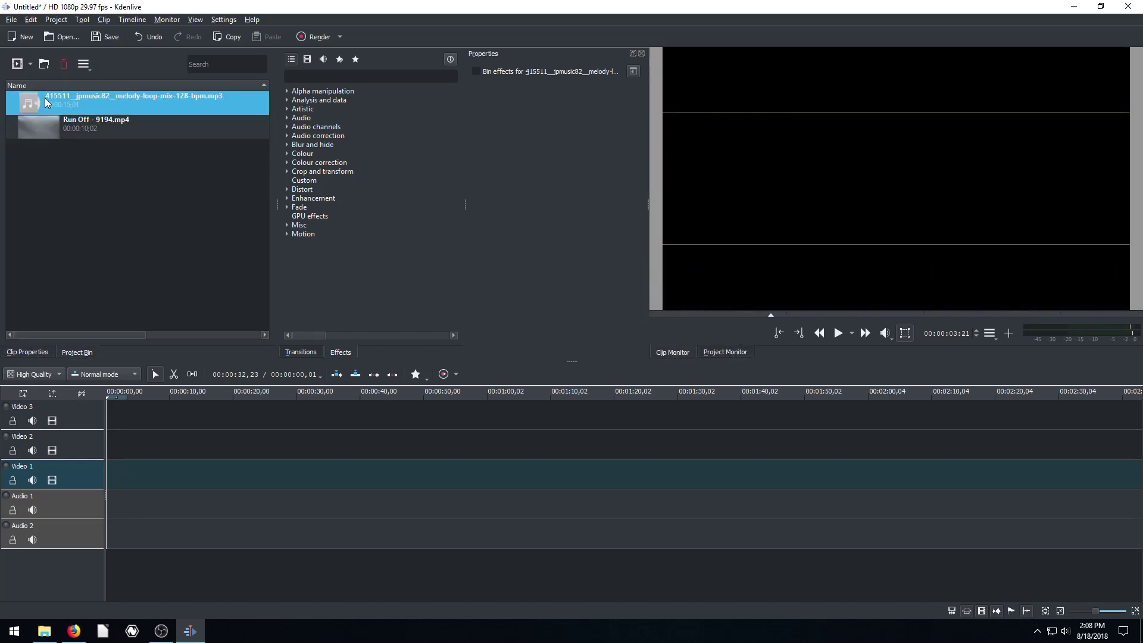
pyautogui.click(50, 125)
pyautogui.click(841, 333)
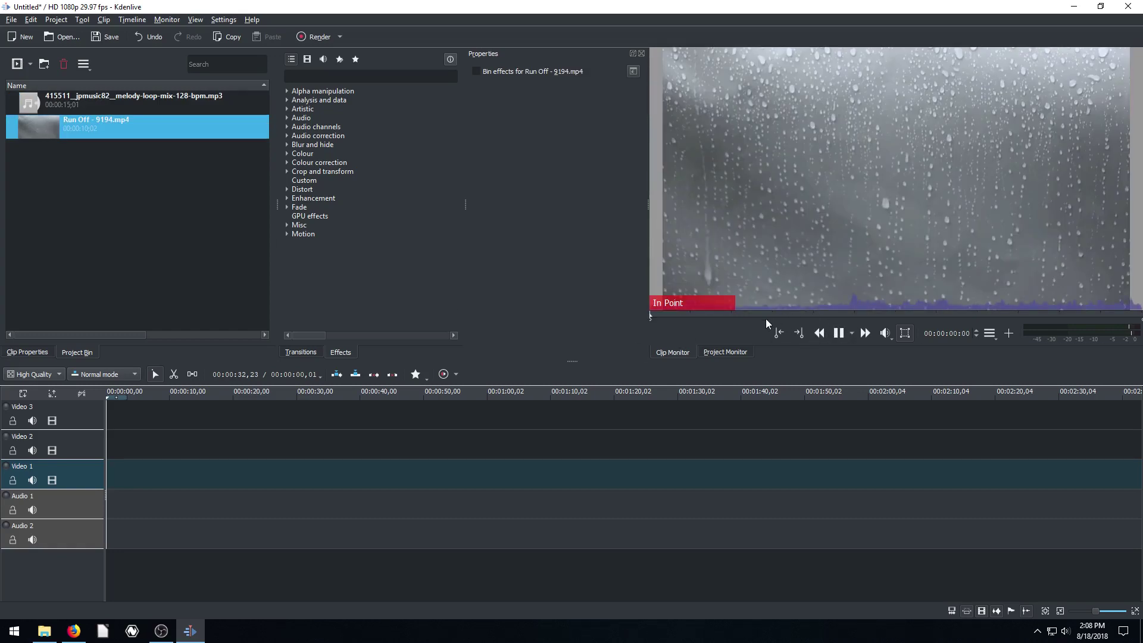
pyautogui.click(839, 334)
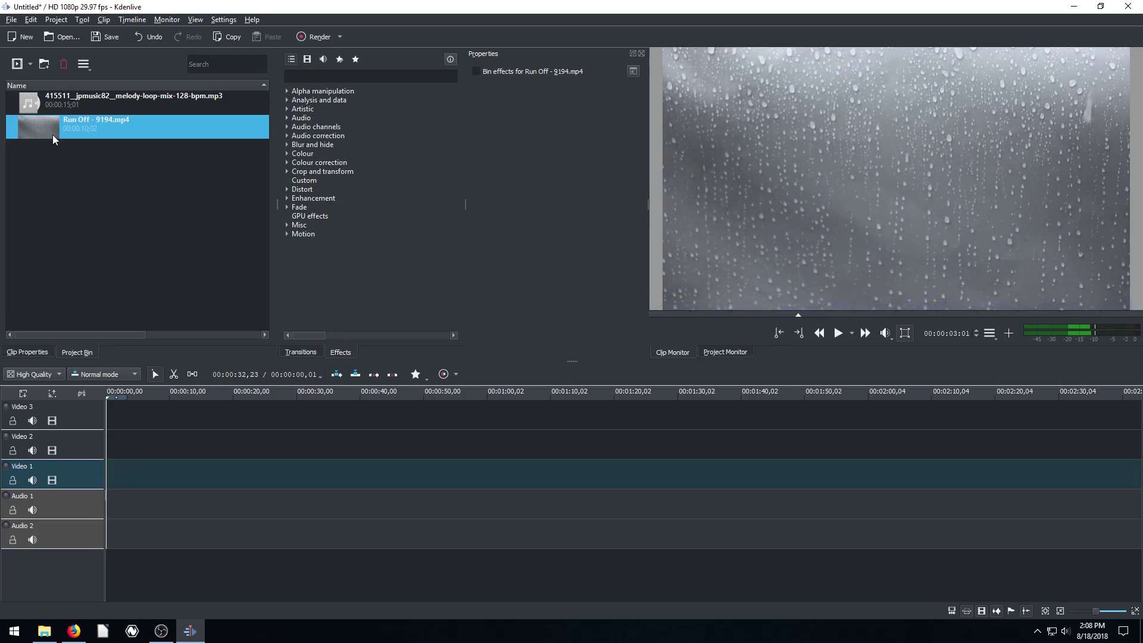
pyautogui.moveTo(43, 131); pyautogui.dragTo(111, 480)
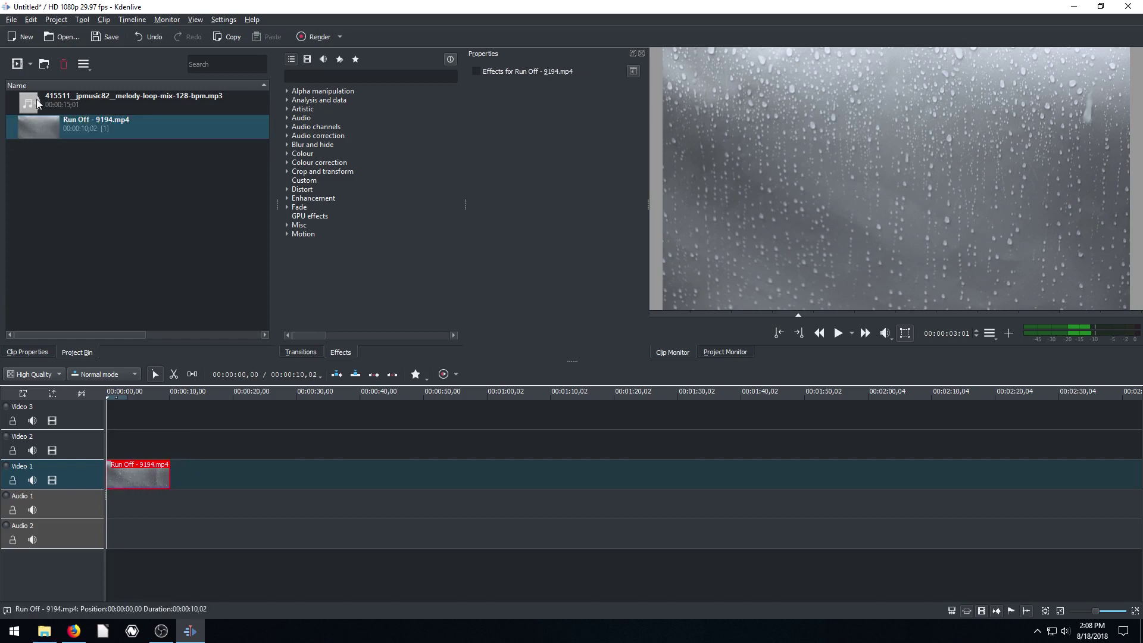
pyautogui.moveTo(37, 104); pyautogui.dragTo(111, 512)
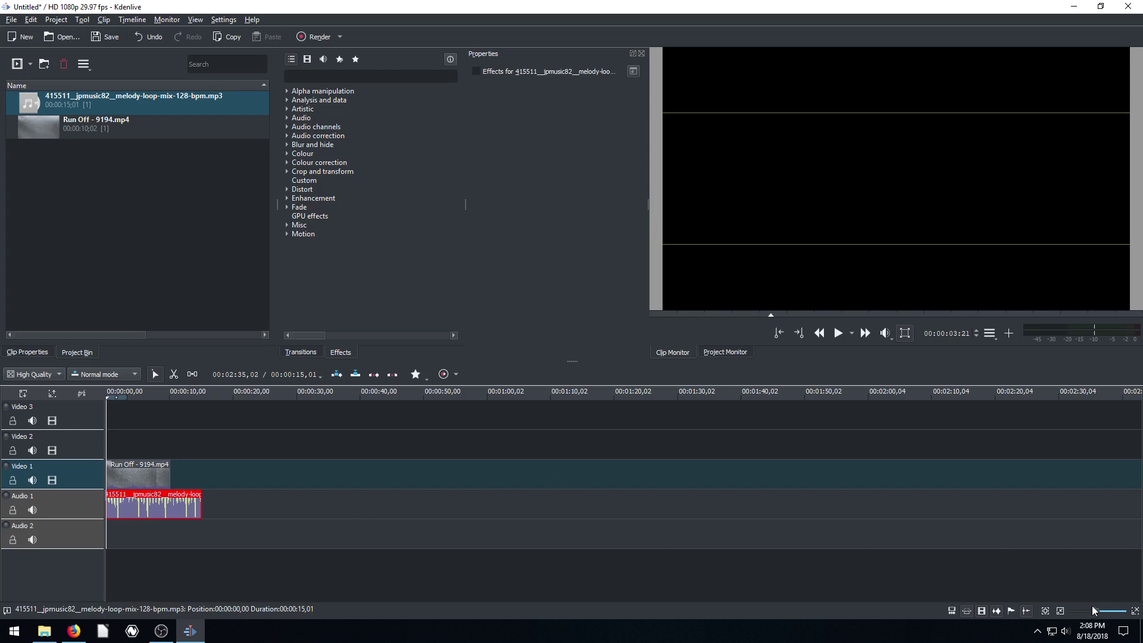
# Zoom the timeline in two levels and scrub the rain video between about 2.7 and 5 seconds.
pyautogui.moveTo(1094, 615); pyautogui.dragTo(1099, 616)
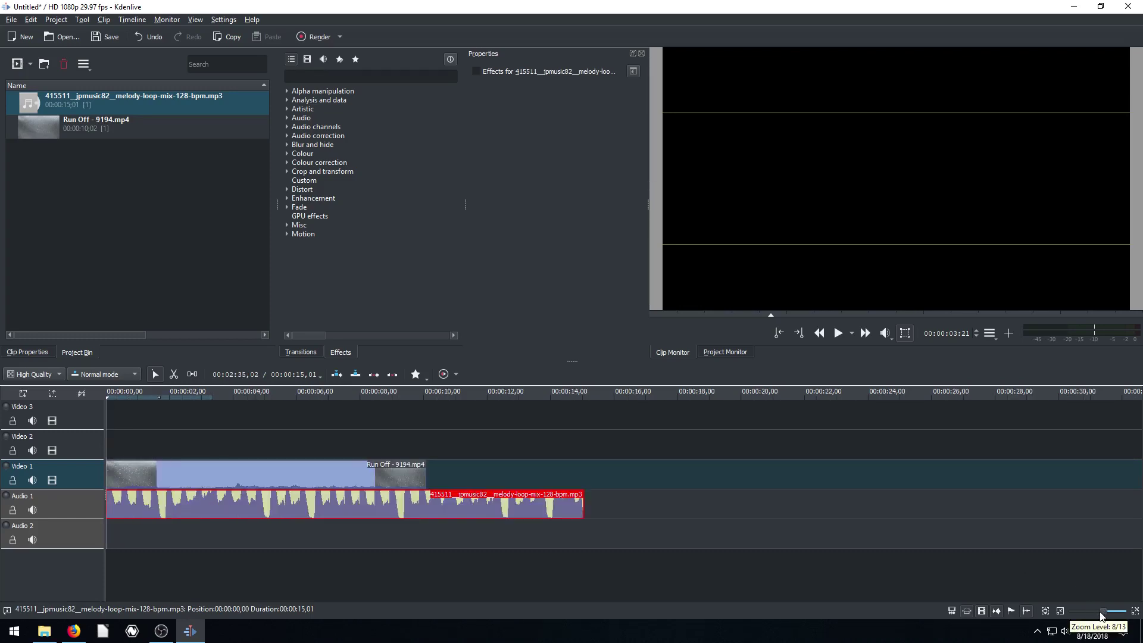
pyautogui.moveTo(1102, 616); pyautogui.dragTo(1106, 616)
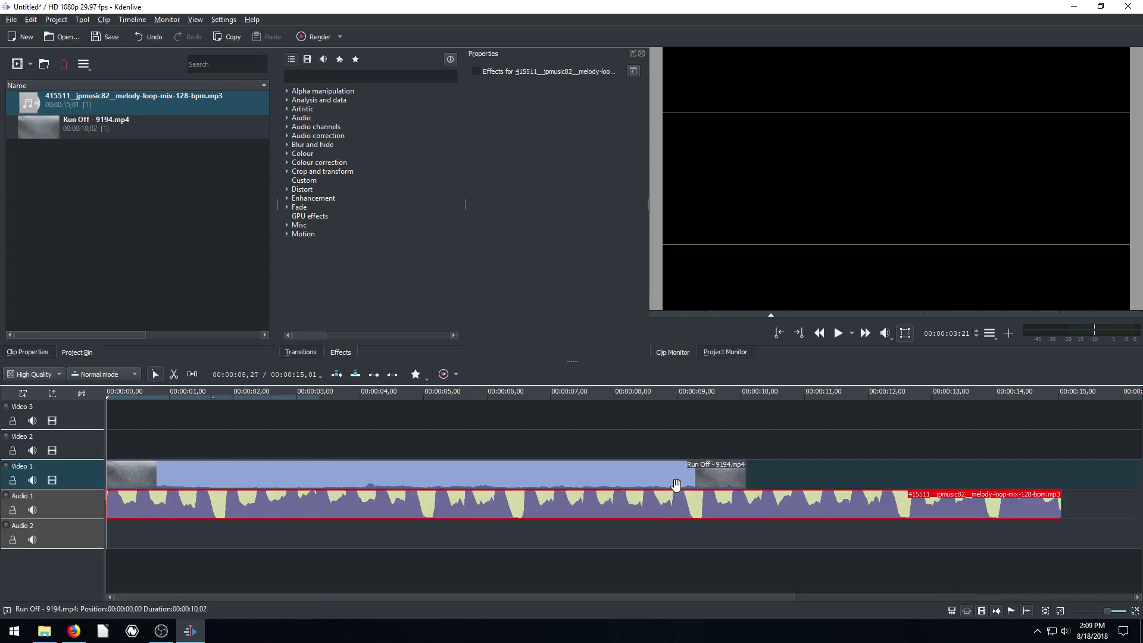
pyautogui.click(281, 396)
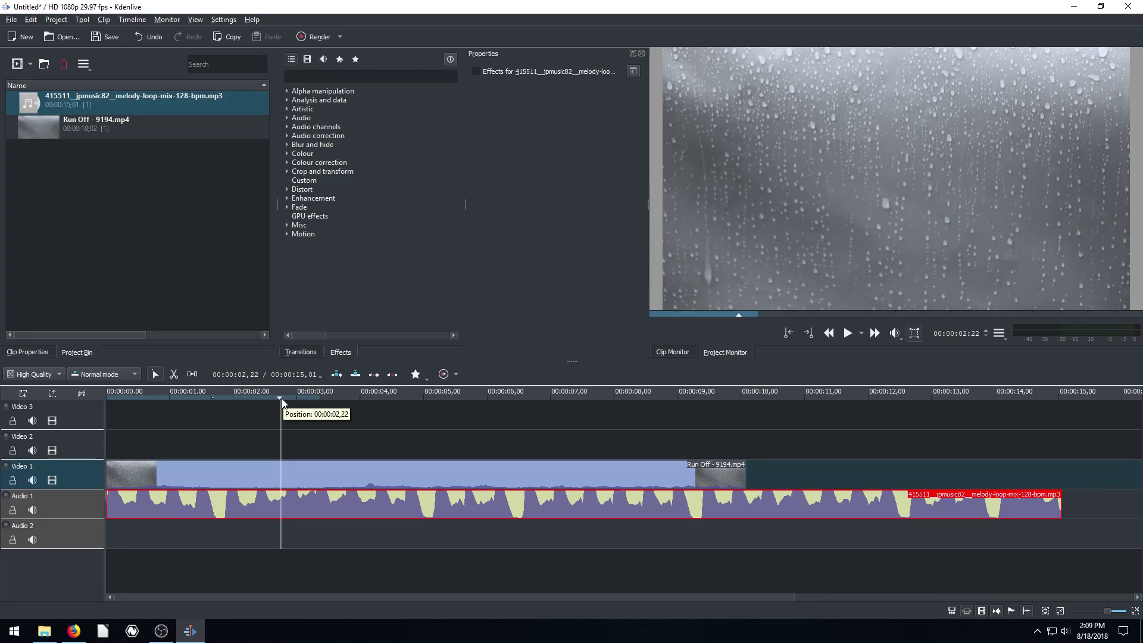
pyautogui.moveTo(281, 399); pyautogui.dragTo(492, 402)
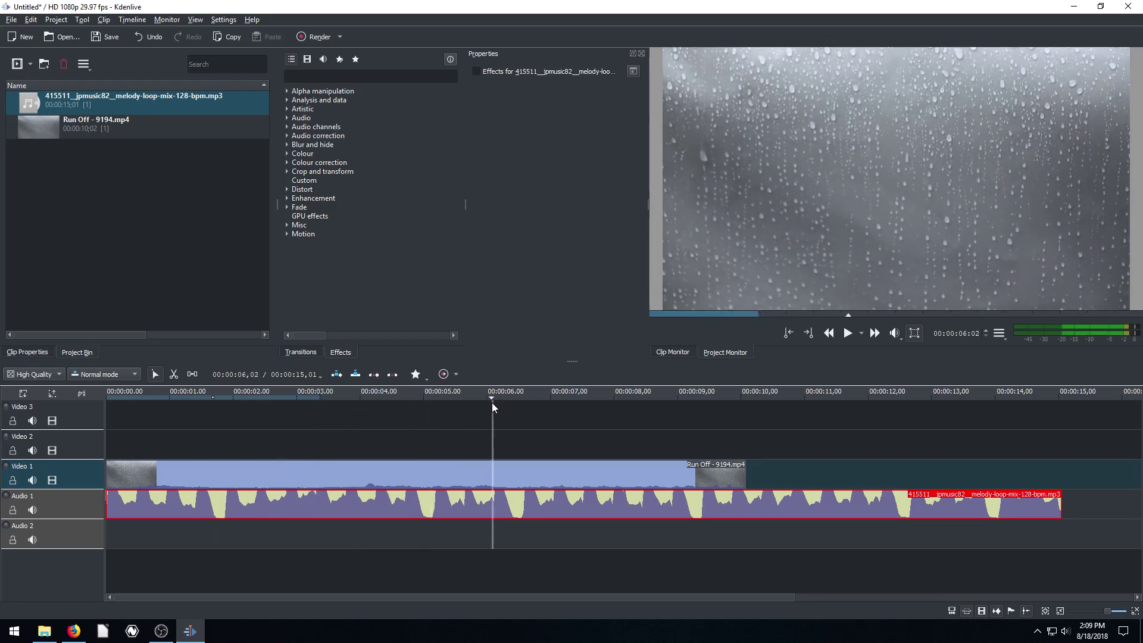
pyautogui.click(438, 400)
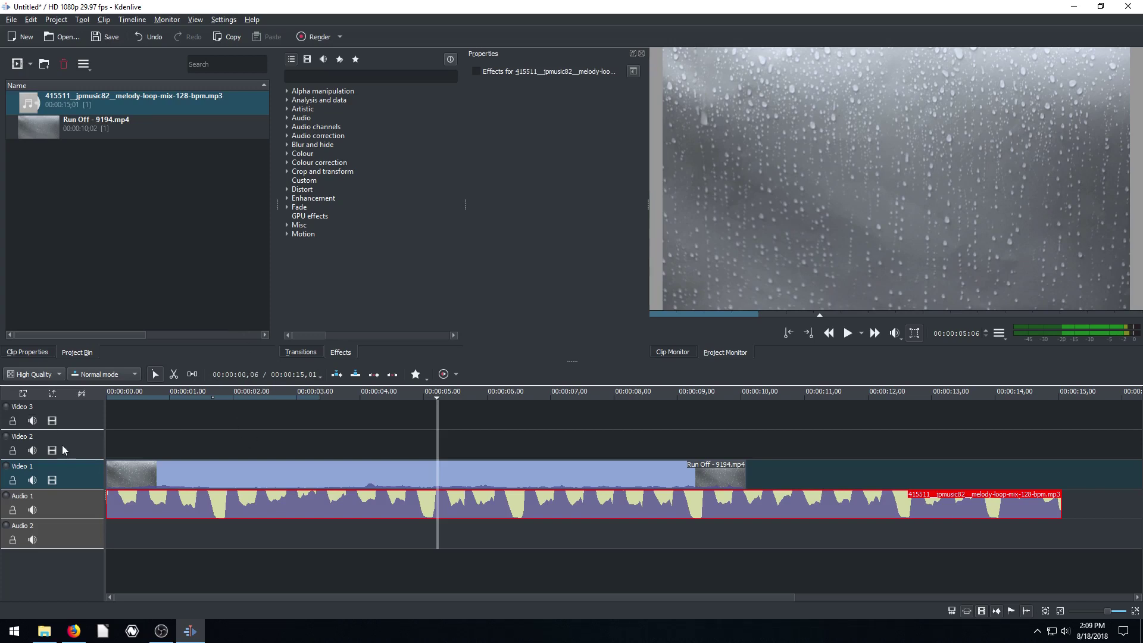
pyautogui.click(399, 397)
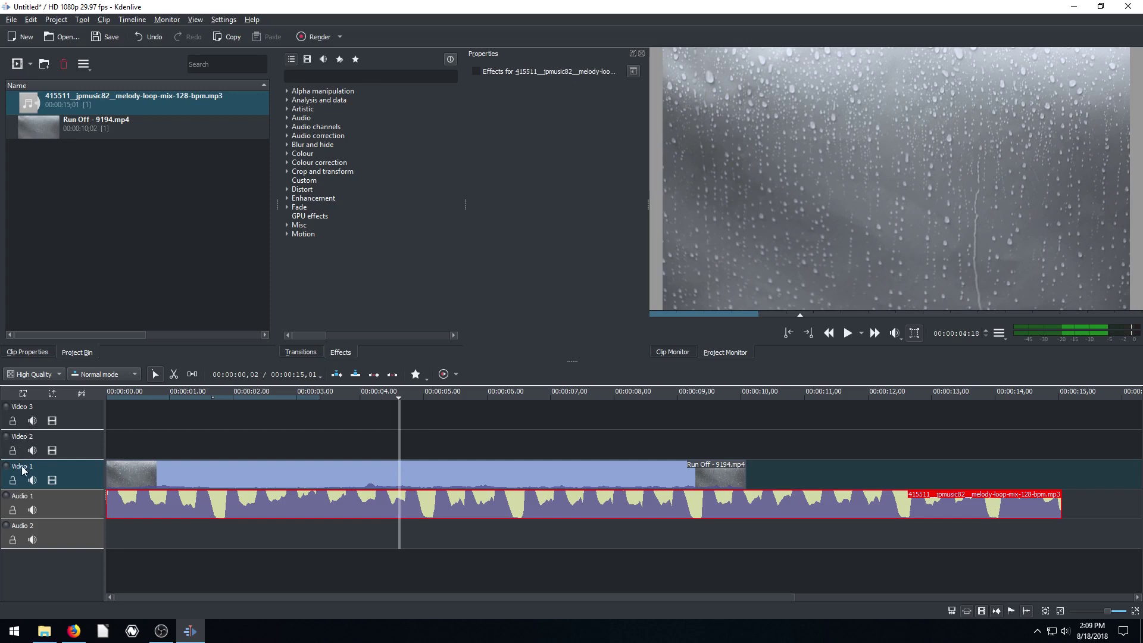
# Delete the empty Video 3 and Video 2 tracks, confirming each deletion.
pyautogui.rightClick(85, 415)
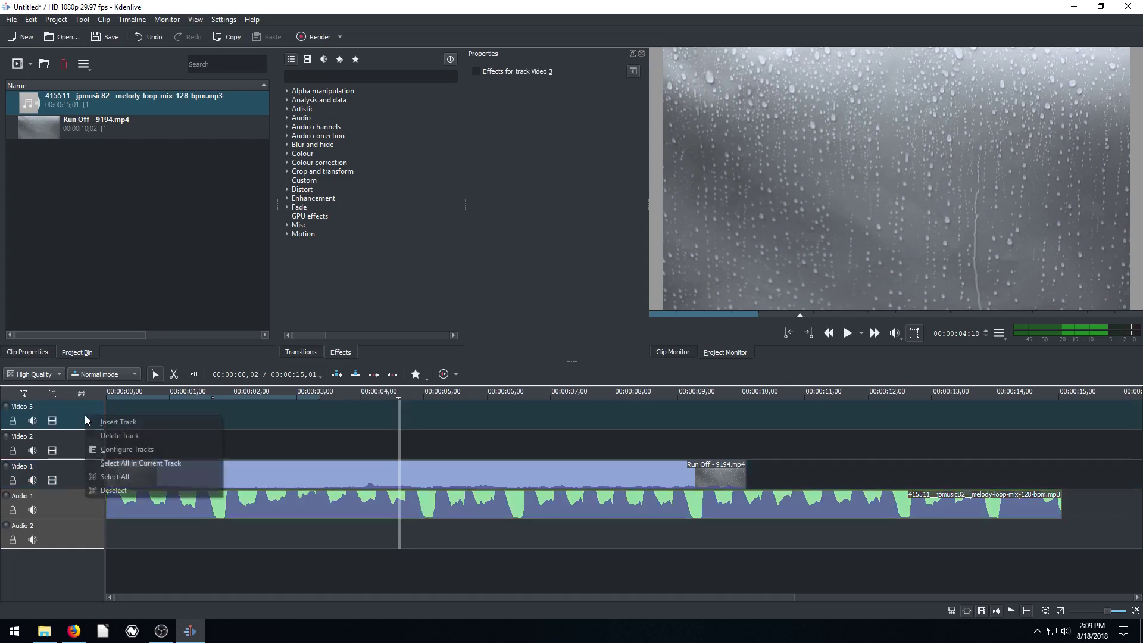
pyautogui.click(116, 438)
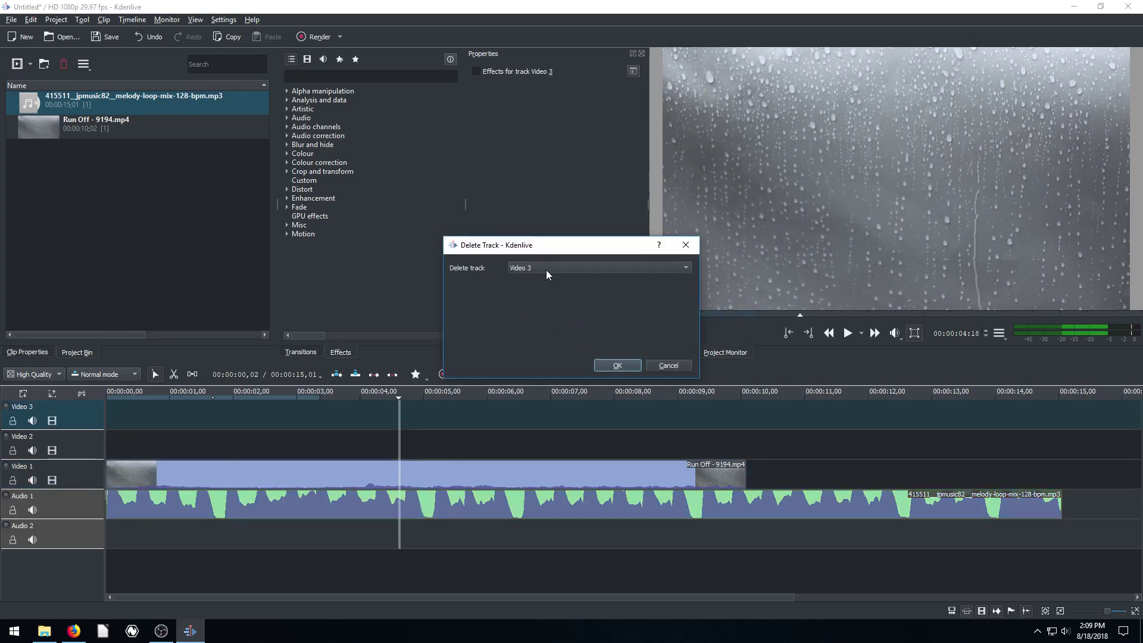
pyautogui.click(618, 366)
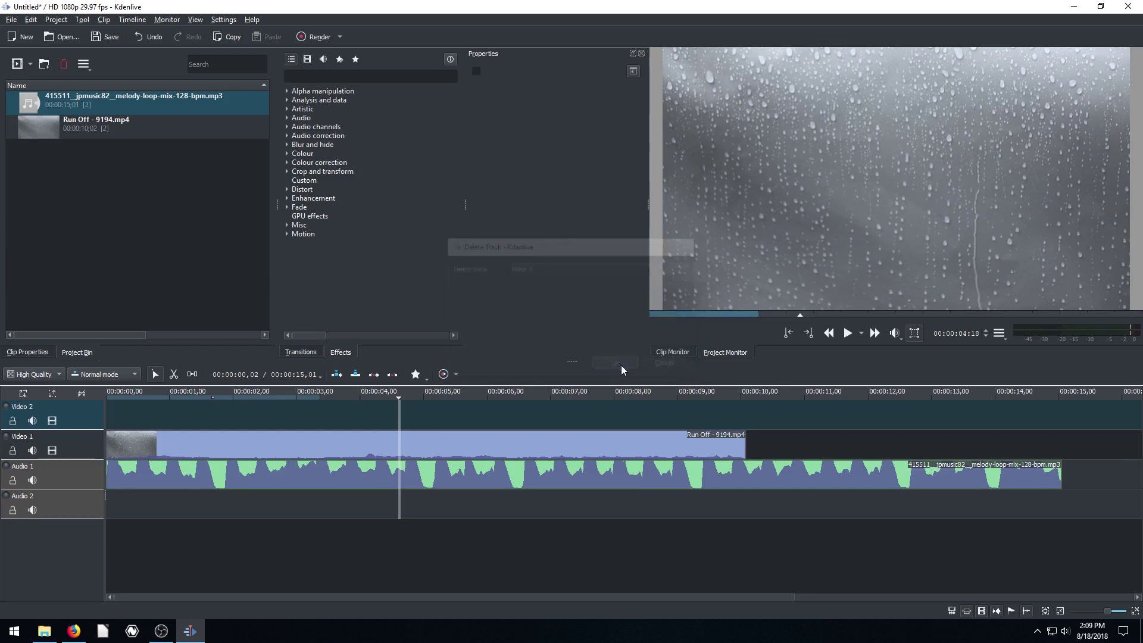
pyautogui.rightClick(91, 408)
pyautogui.click(119, 434)
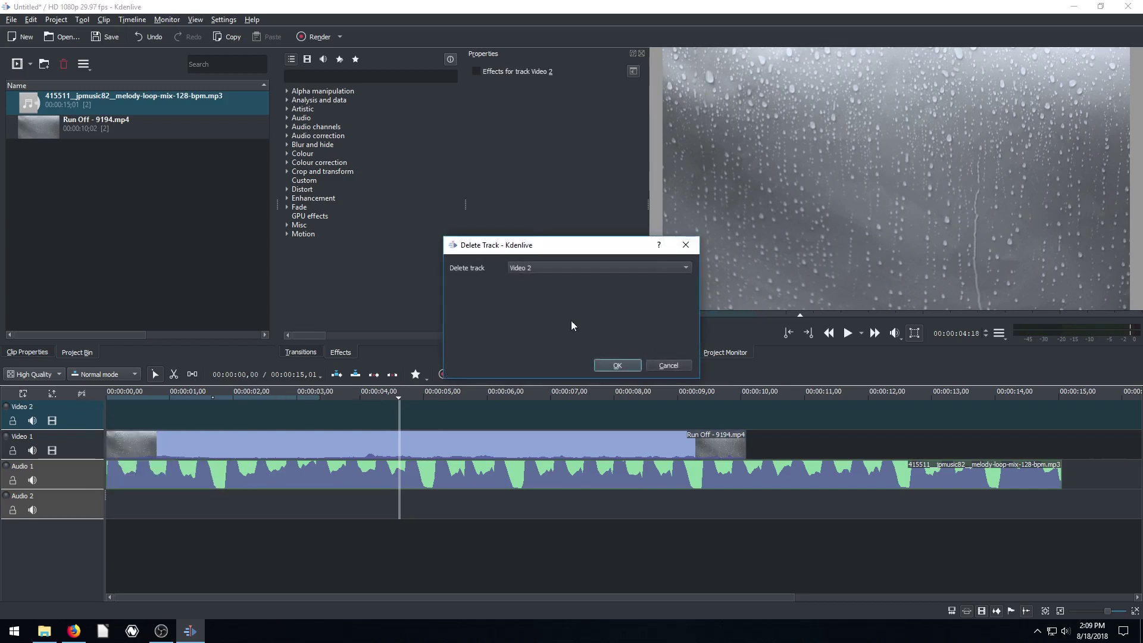
pyautogui.click(617, 366)
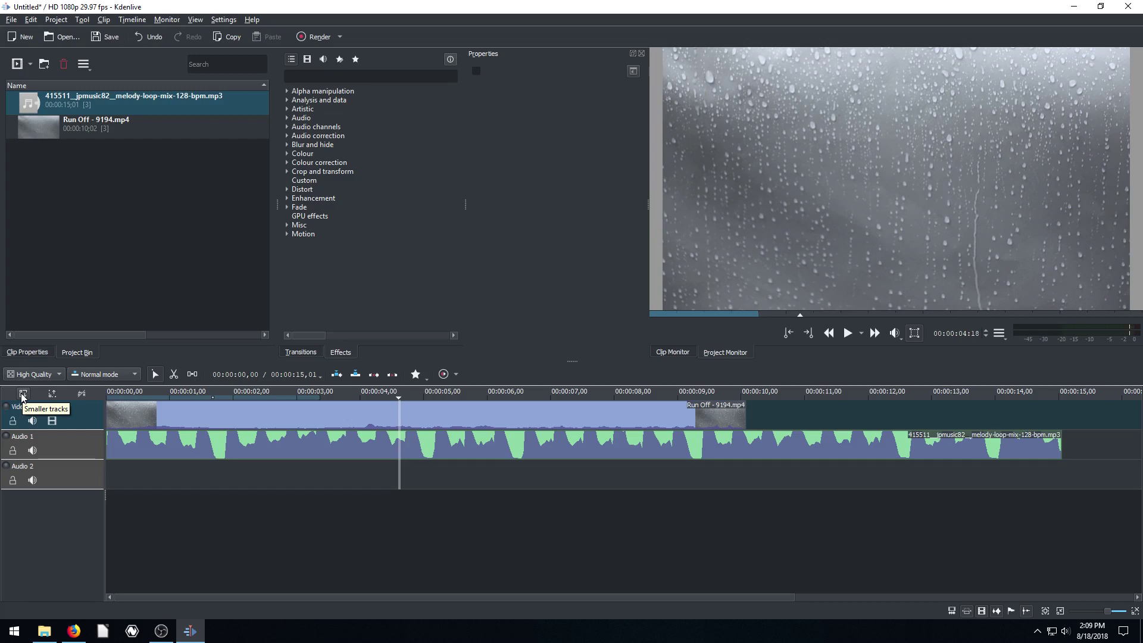
# Shrink the timeline tracks once, then enlarge them two levels to show thumbnails and waveform.
pyautogui.click(23, 394)
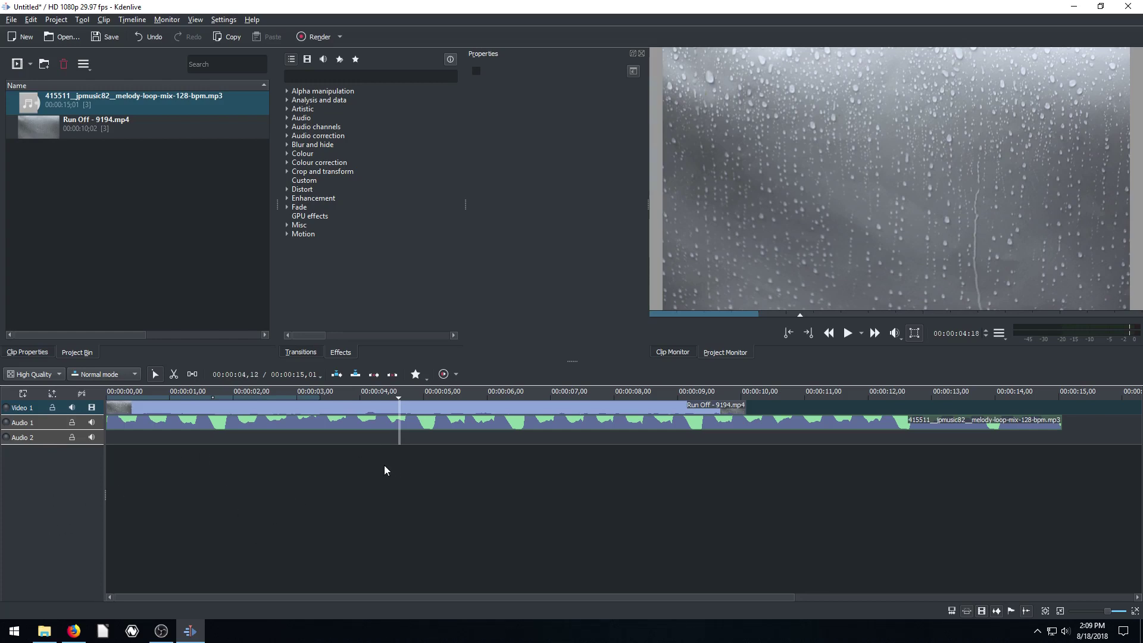
pyautogui.click(53, 394)
pyautogui.click(53, 395)
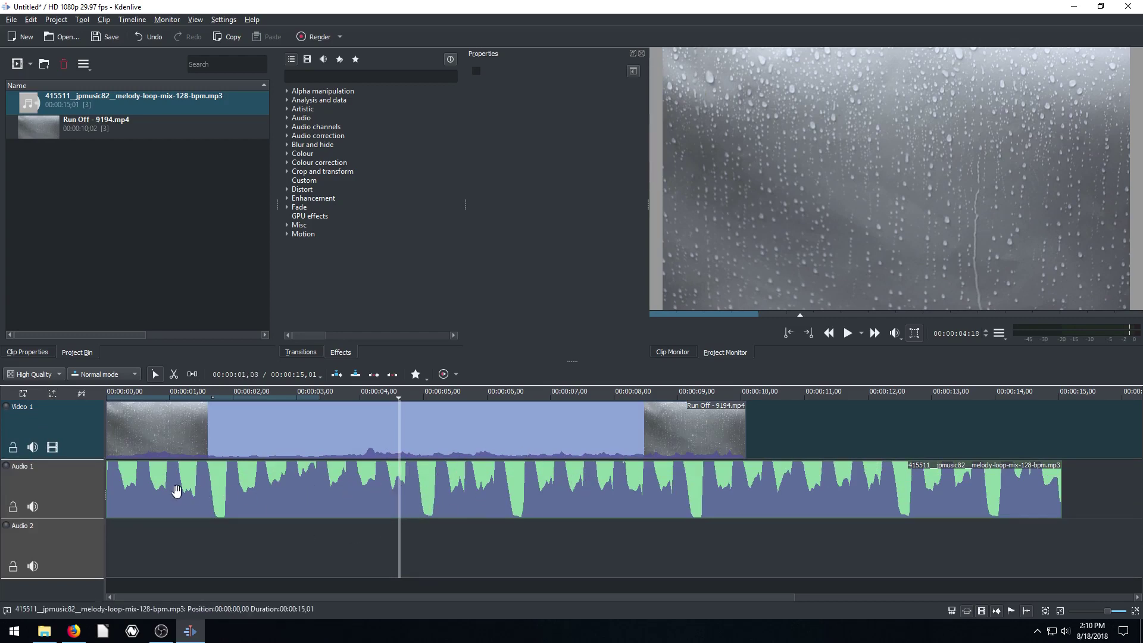
pyautogui.click(487, 399)
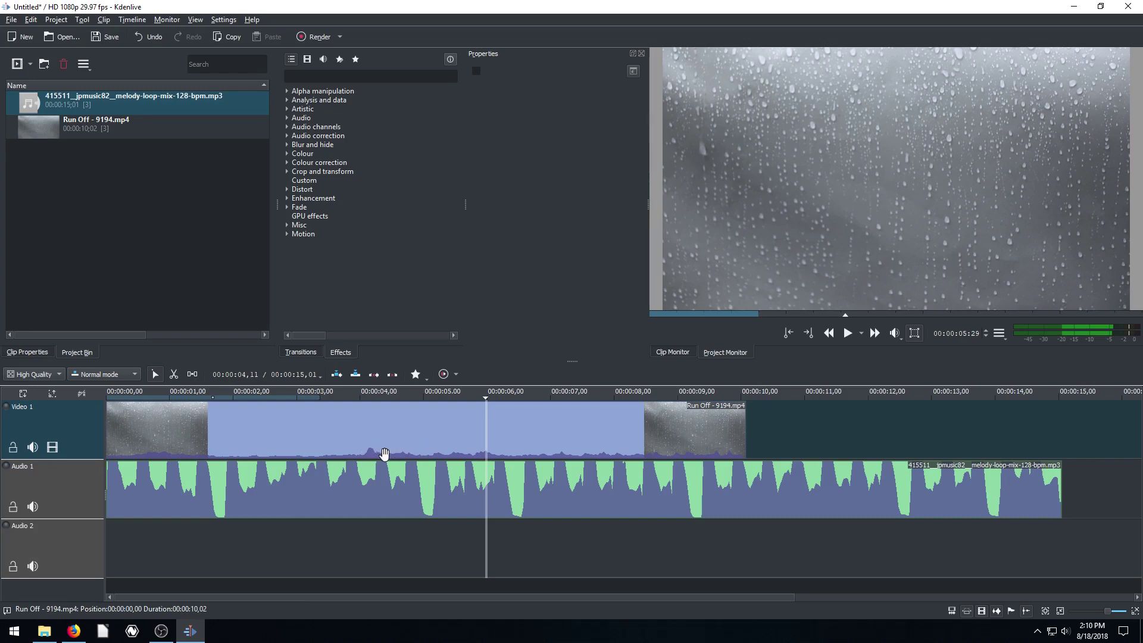
pyautogui.click(527, 447)
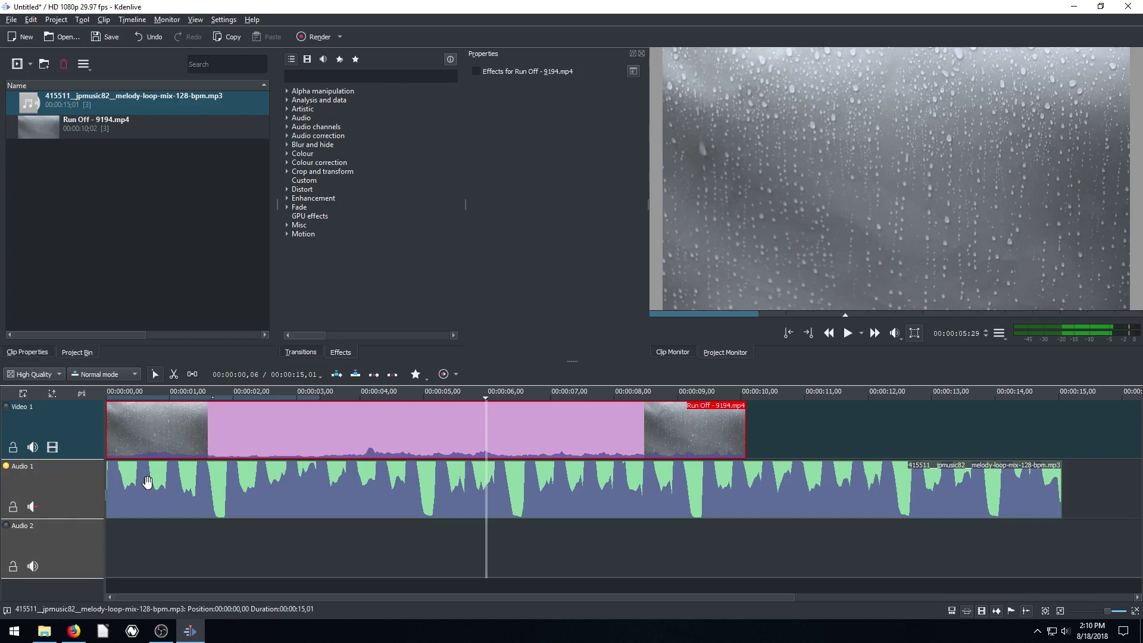
pyautogui.click(151, 392)
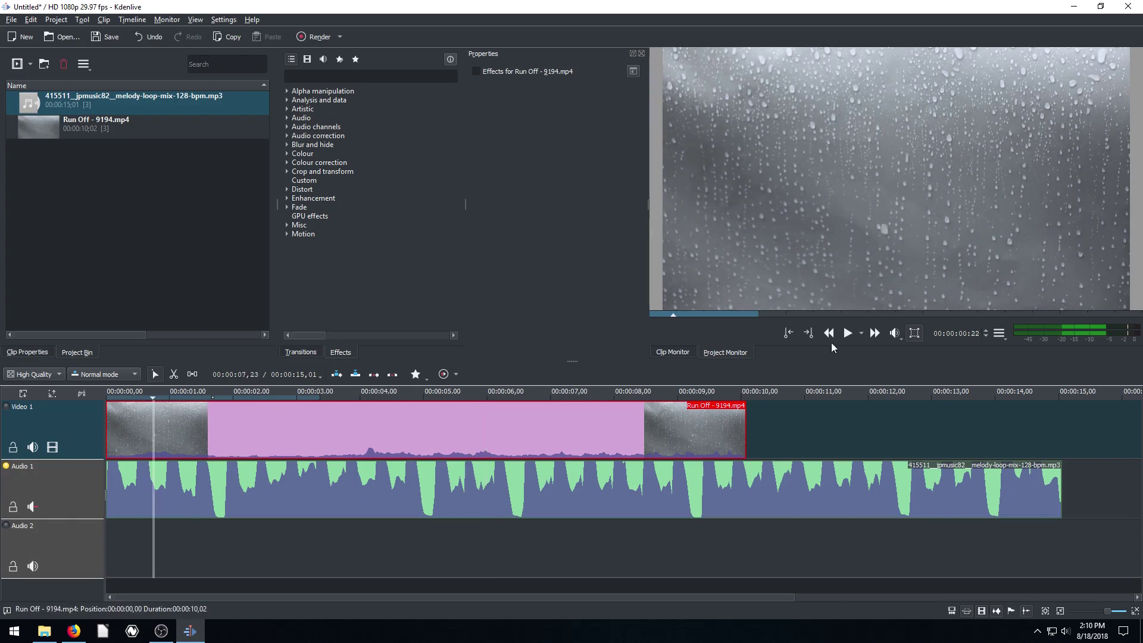
pyautogui.press('space')
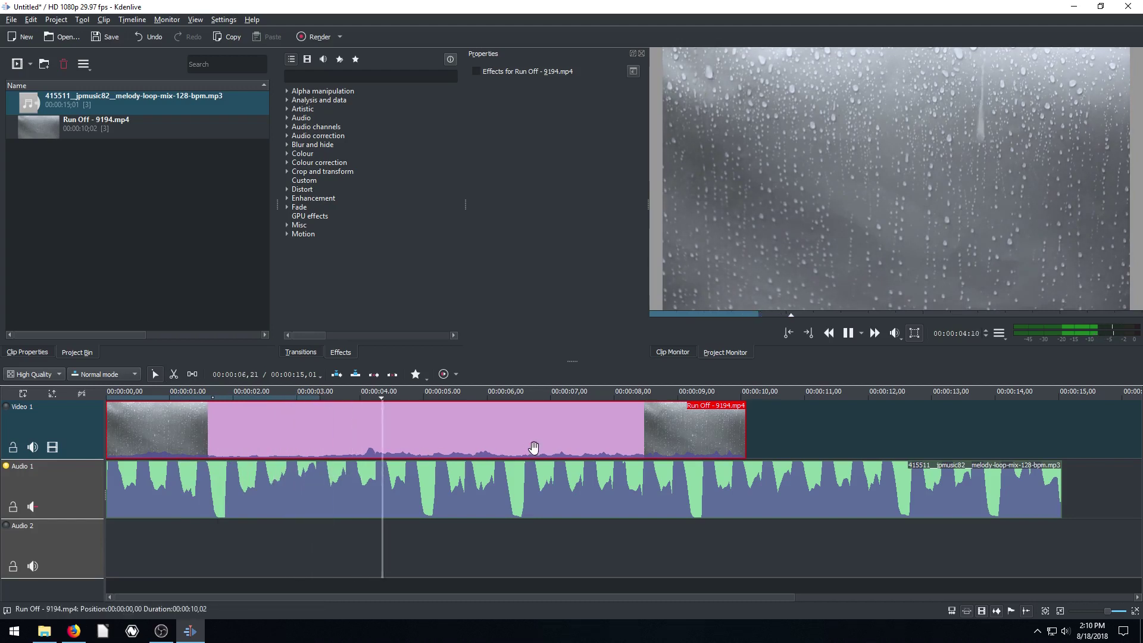
pyautogui.click(33, 506)
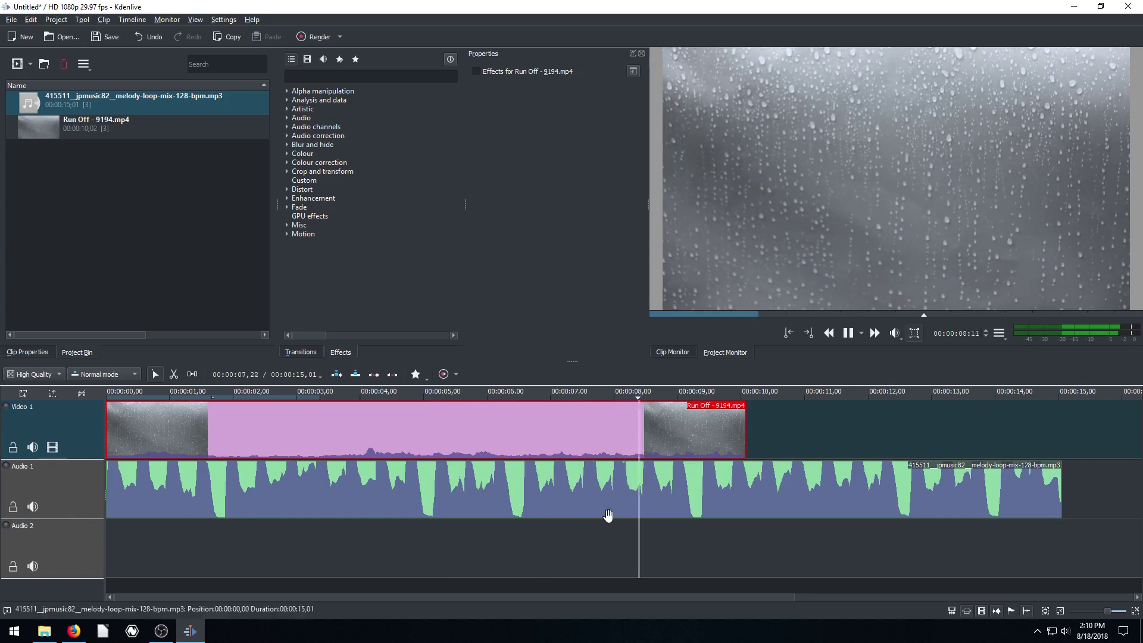
pyautogui.click(165, 395)
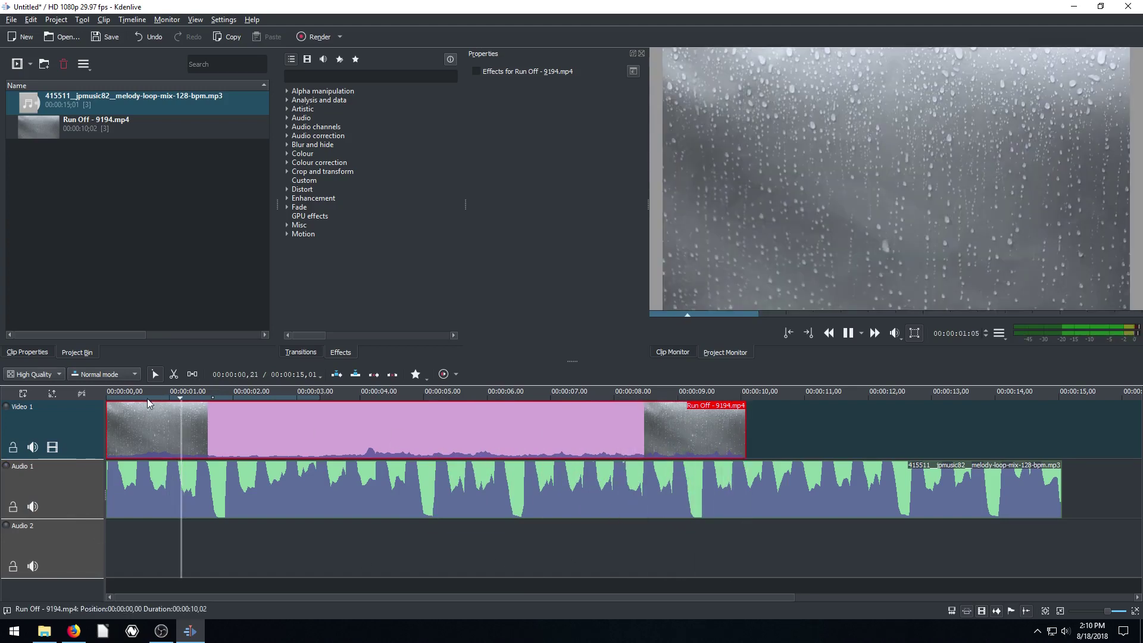
pyautogui.click(33, 447)
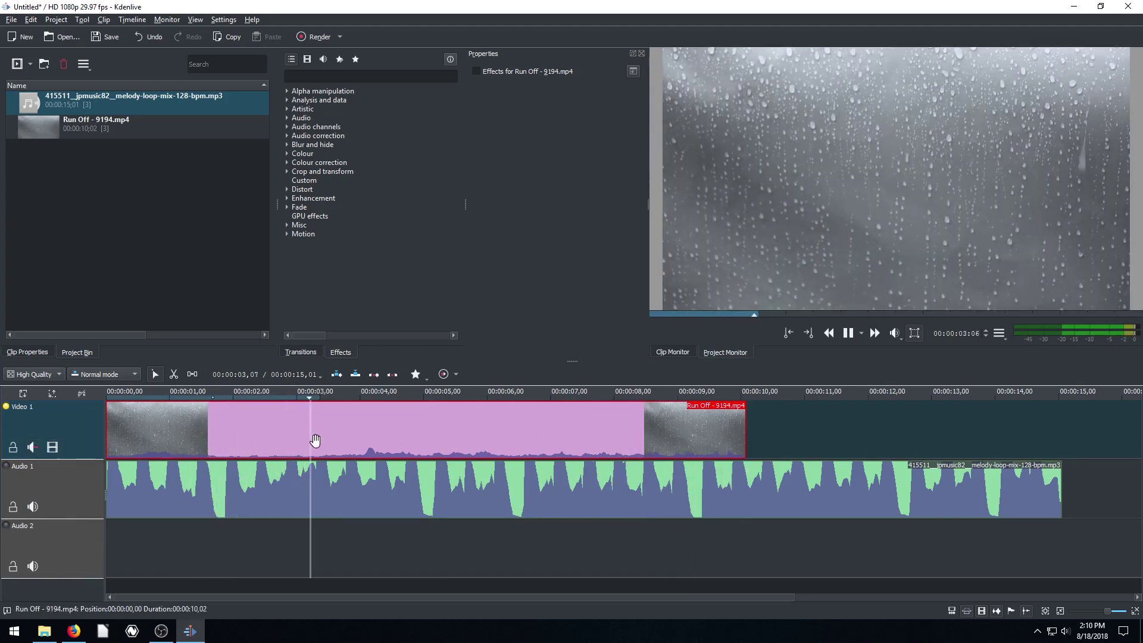
pyautogui.click(33, 506)
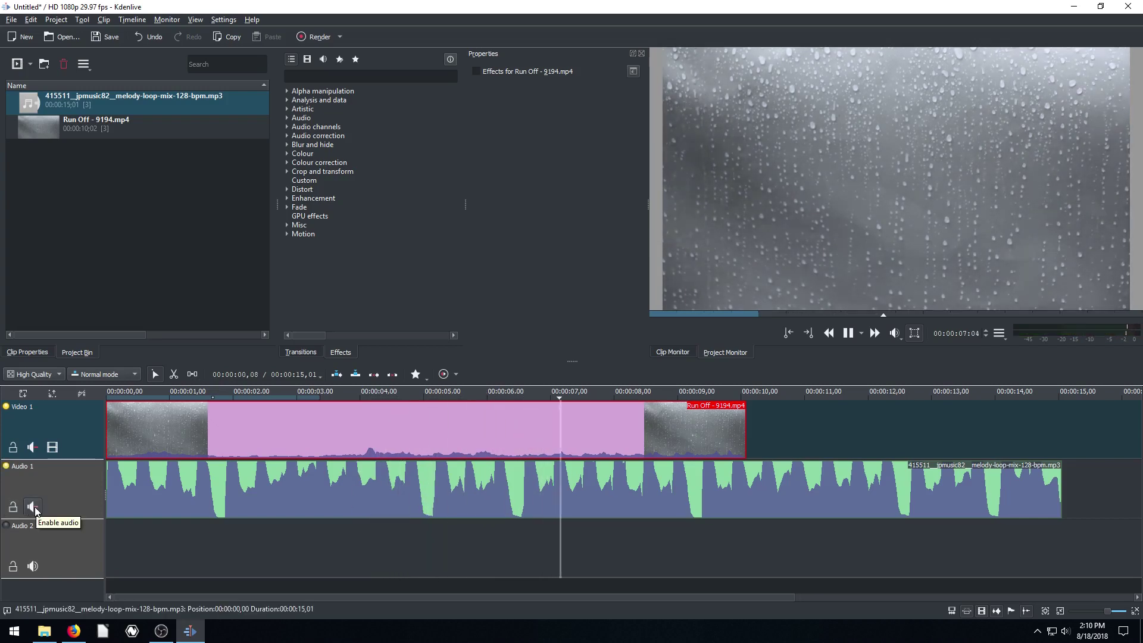
pyautogui.click(848, 333)
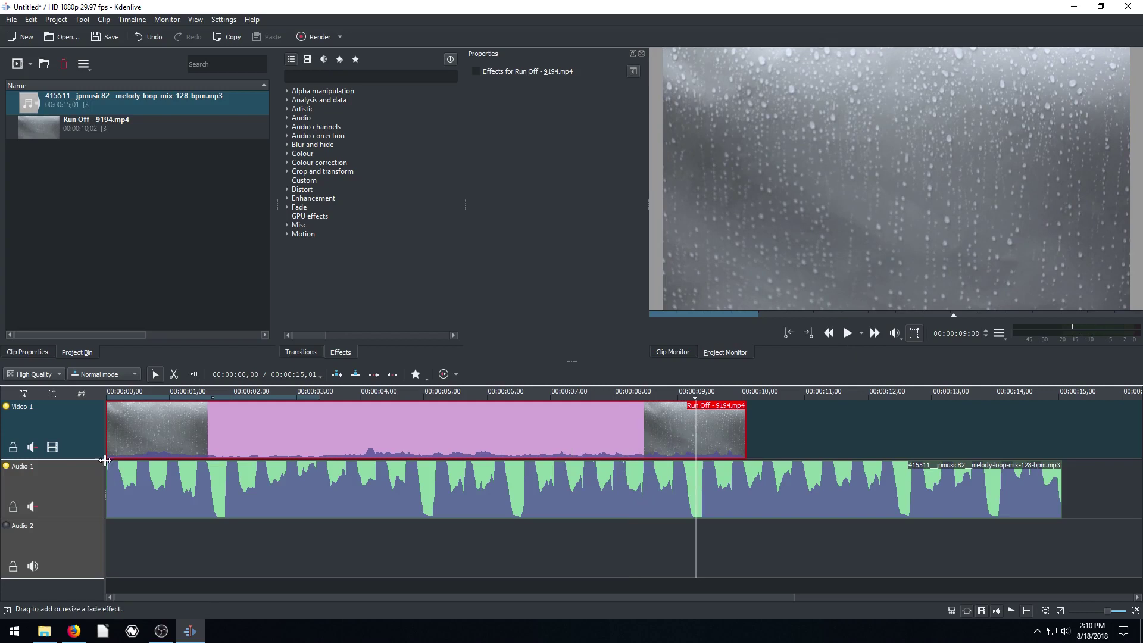
pyautogui.click(13, 451)
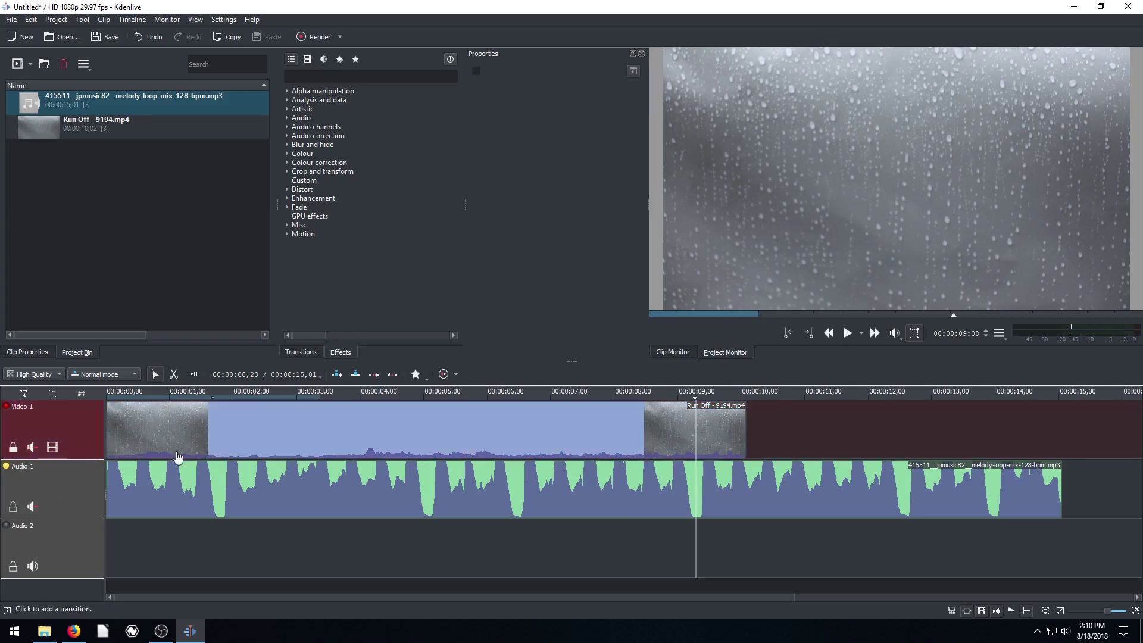
pyautogui.click(372, 435)
pyautogui.moveTo(372, 435); pyautogui.dragTo(613, 441)
pyautogui.moveTo(189, 480); pyautogui.dragTo(172, 510)
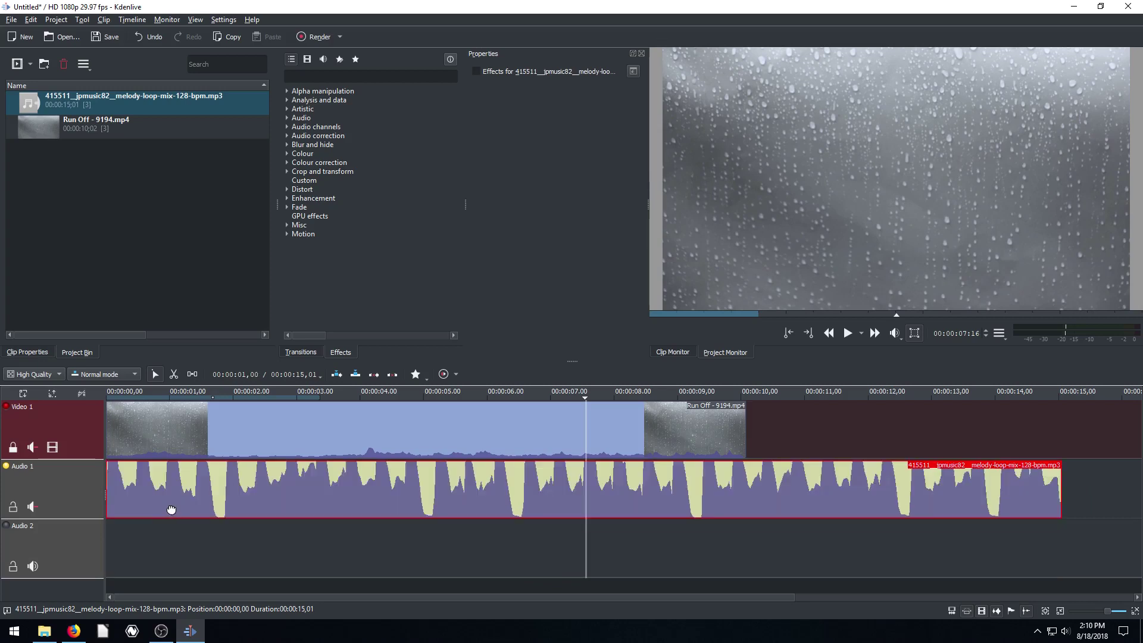
pyautogui.click(218, 443)
pyautogui.click(13, 447)
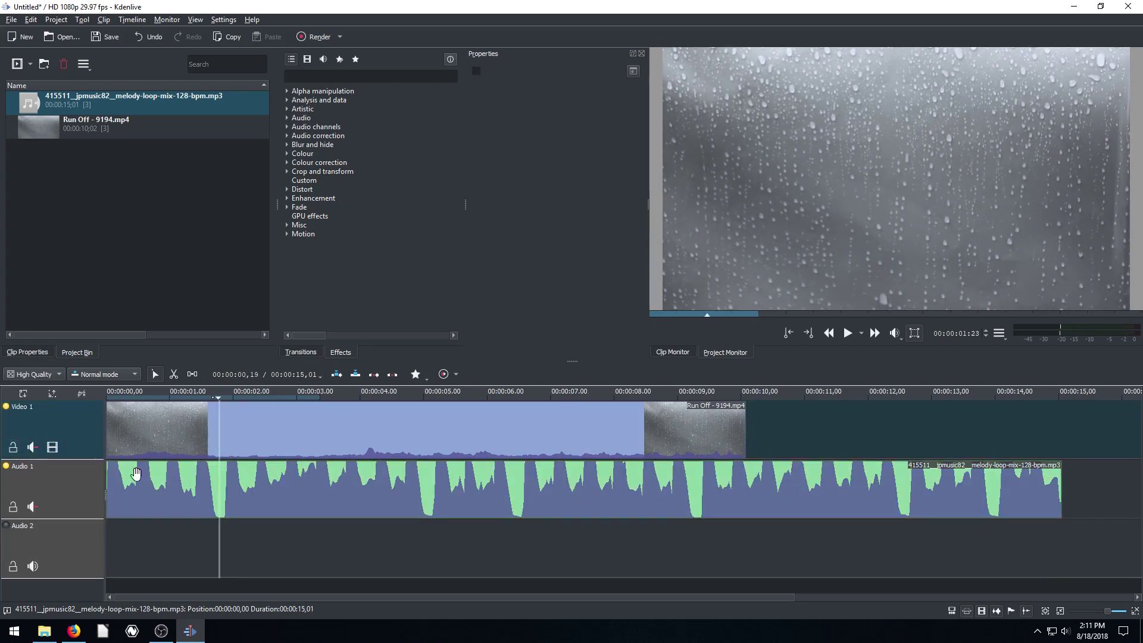
pyautogui.click(32, 447)
pyautogui.click(33, 507)
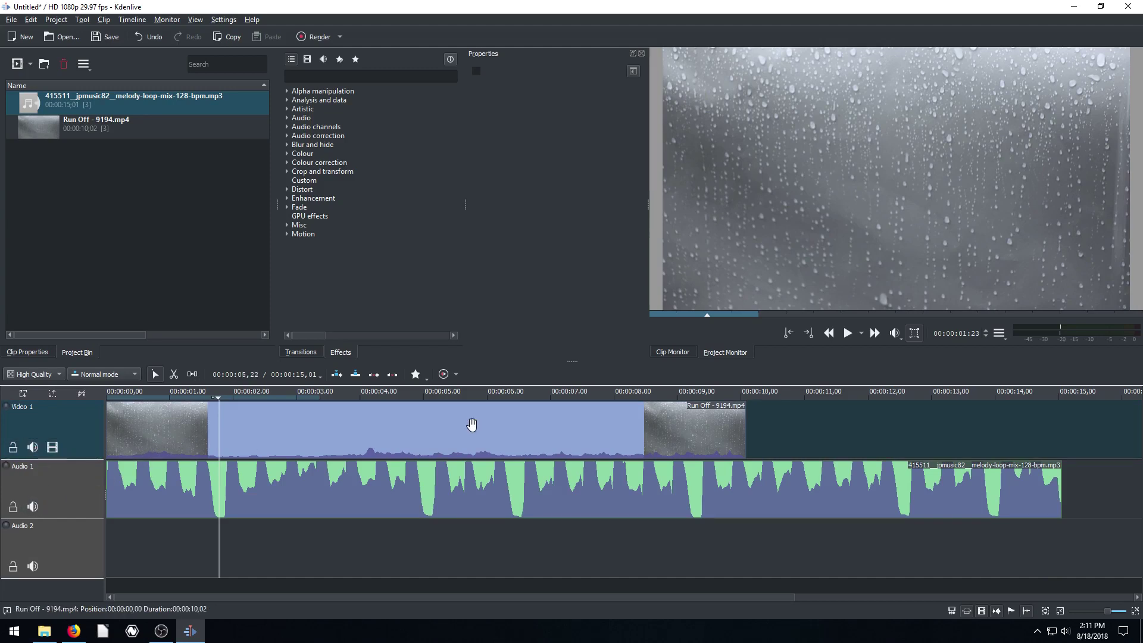
# Split the Run Off clip's audio onto Audio 2 after briefly toggling Video 1's mute.
pyautogui.click(32, 447)
pyautogui.click(32, 447)
pyautogui.click(349, 436)
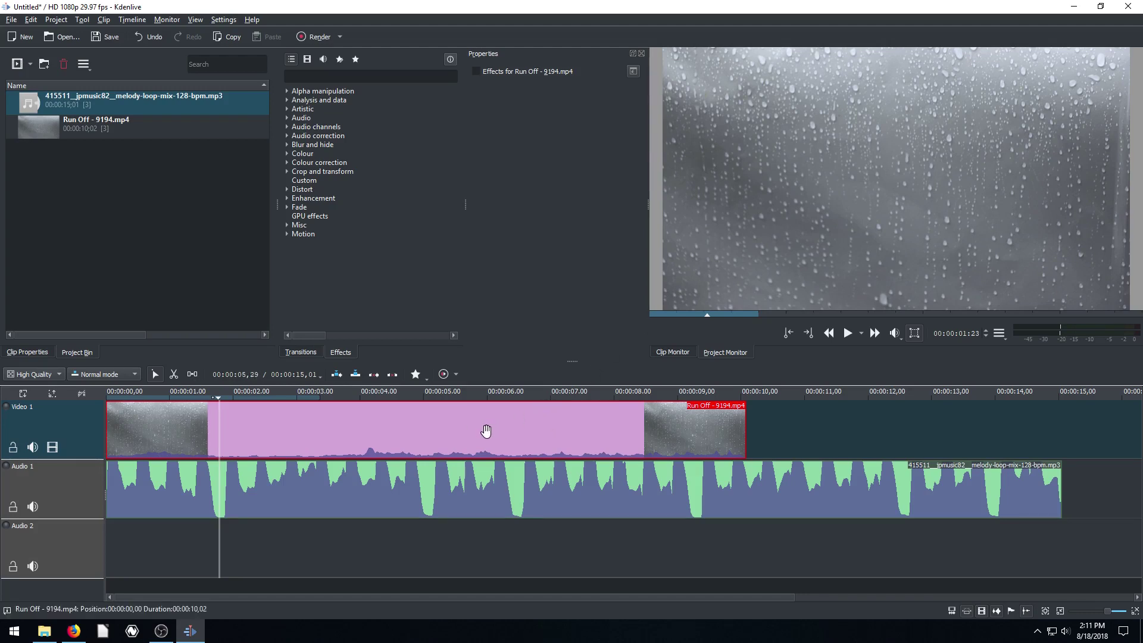
pyautogui.rightClick(435, 429)
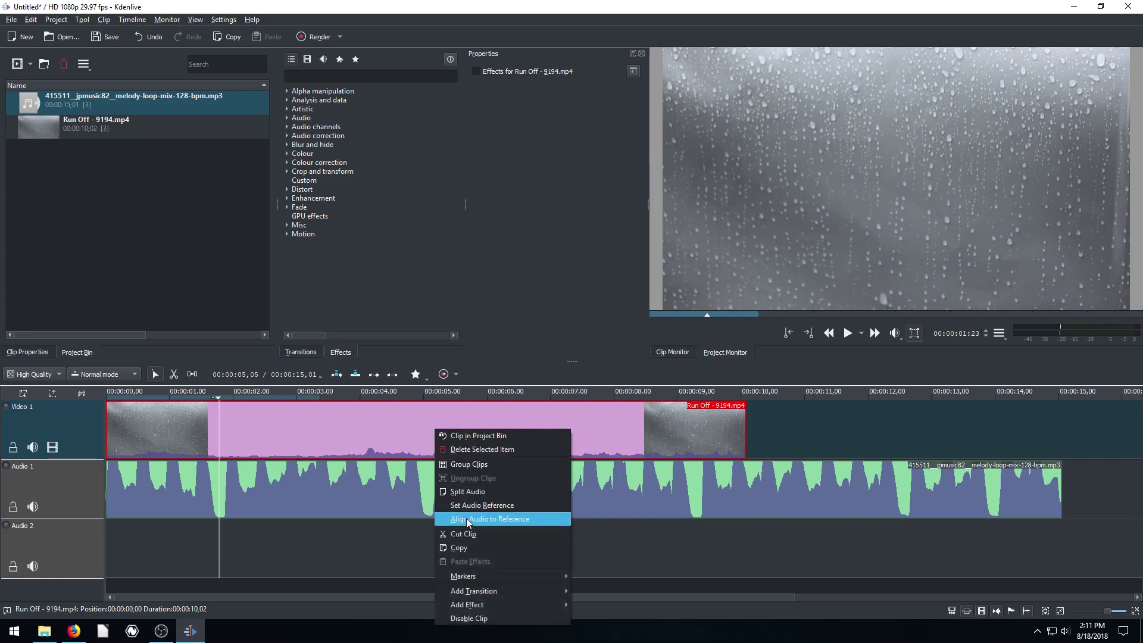
pyautogui.click(464, 491)
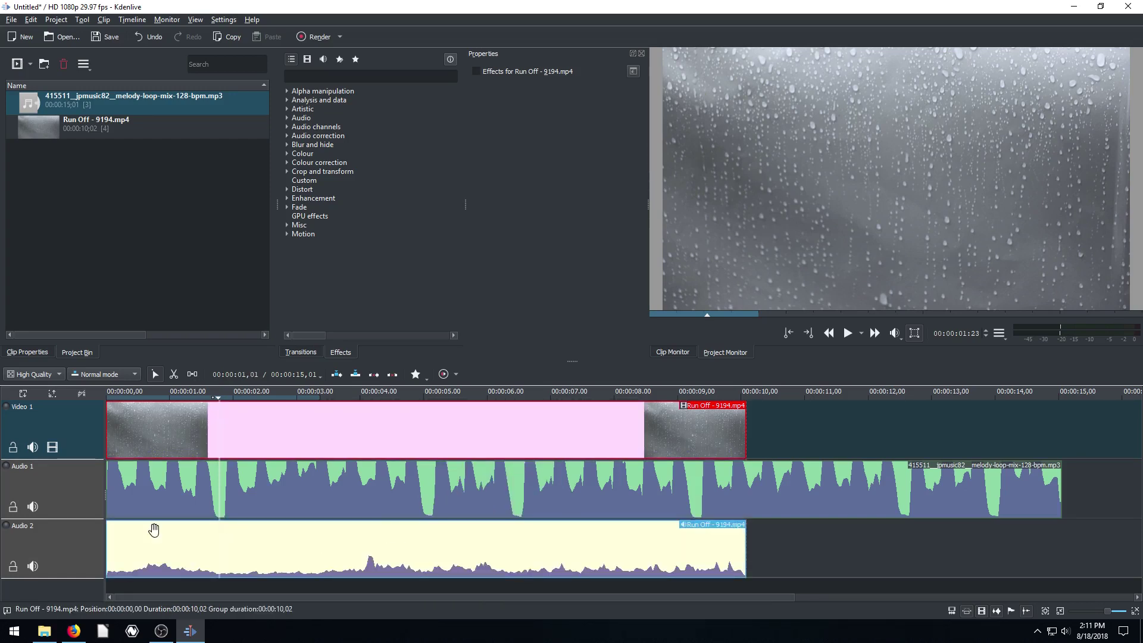
# Shift the grouped Run Off video and audio clips to start at 00:00:00,27.
pyautogui.click(804, 553)
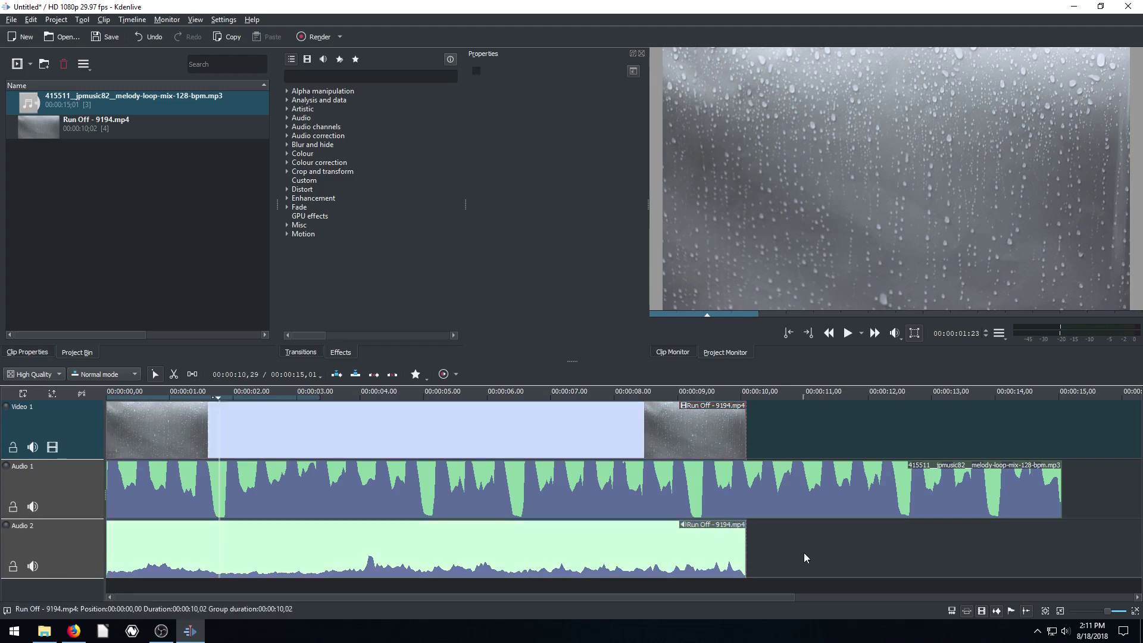
pyautogui.click(506, 553)
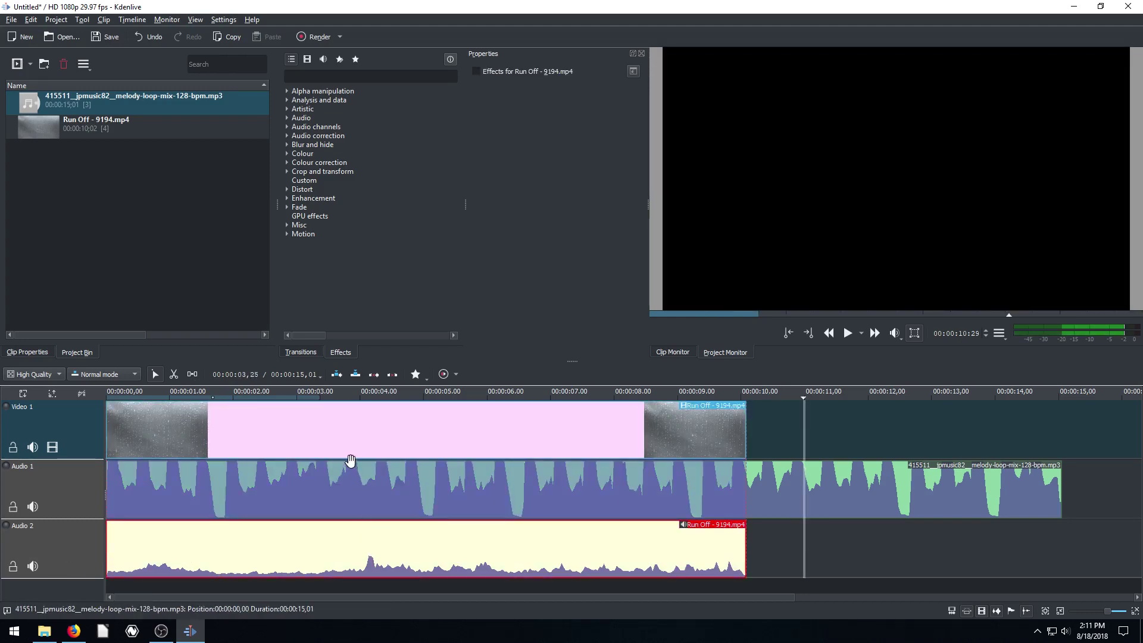
pyautogui.moveTo(330, 430); pyautogui.dragTo(548, 431)
pyautogui.moveTo(507, 542); pyautogui.dragTo(535, 549)
pyautogui.moveTo(556, 434); pyautogui.dragTo(461, 436)
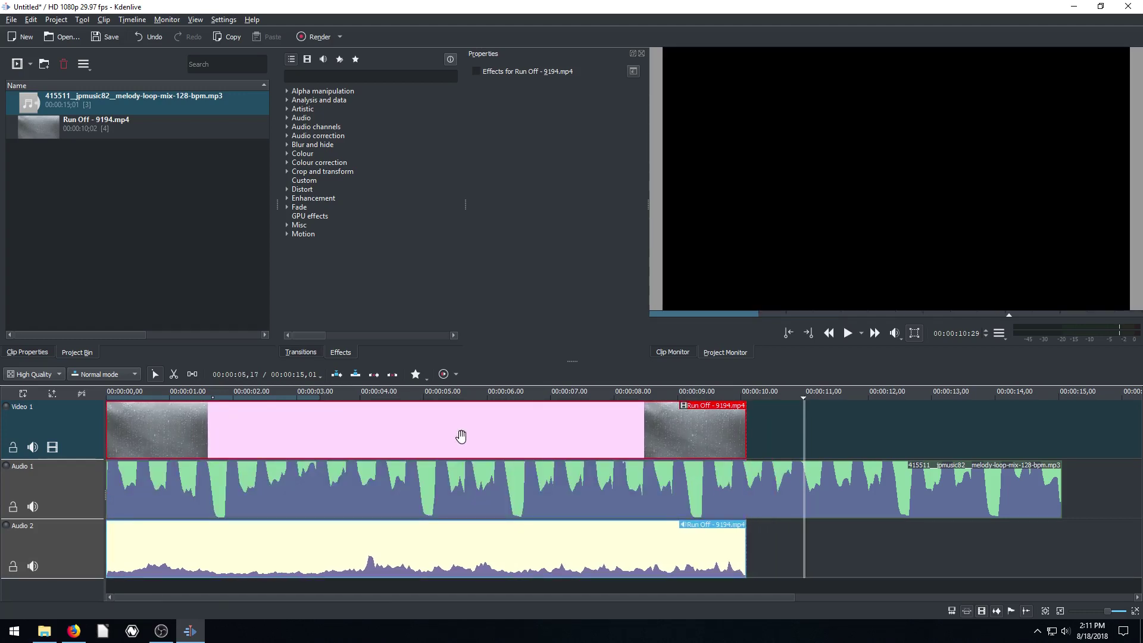
pyautogui.moveTo(461, 436); pyautogui.dragTo(577, 431)
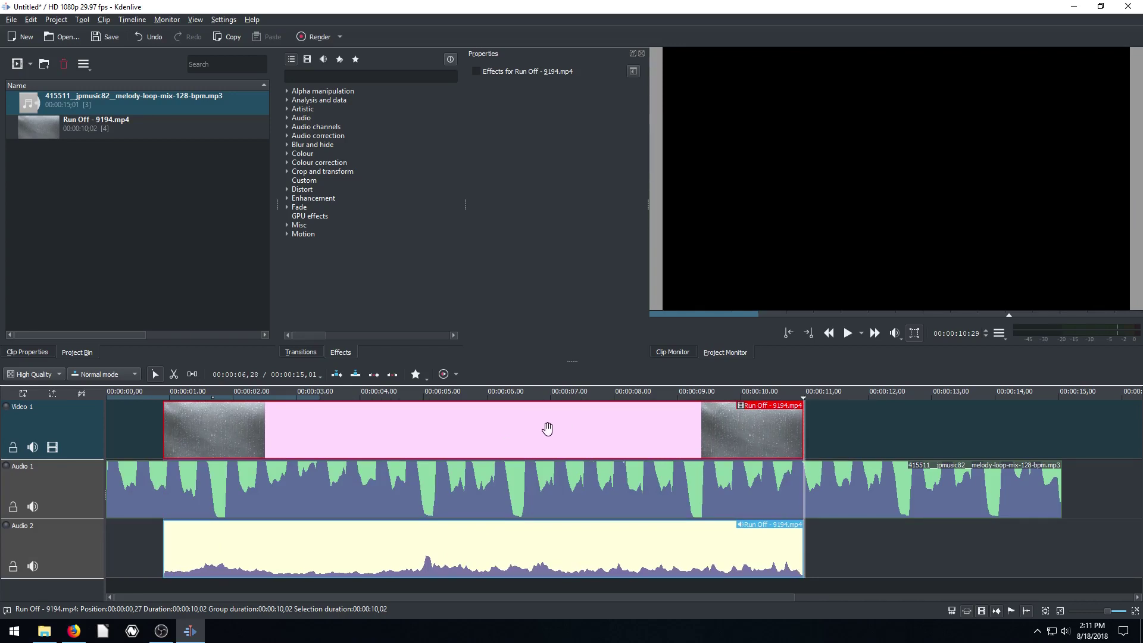
pyautogui.rightClick(548, 431)
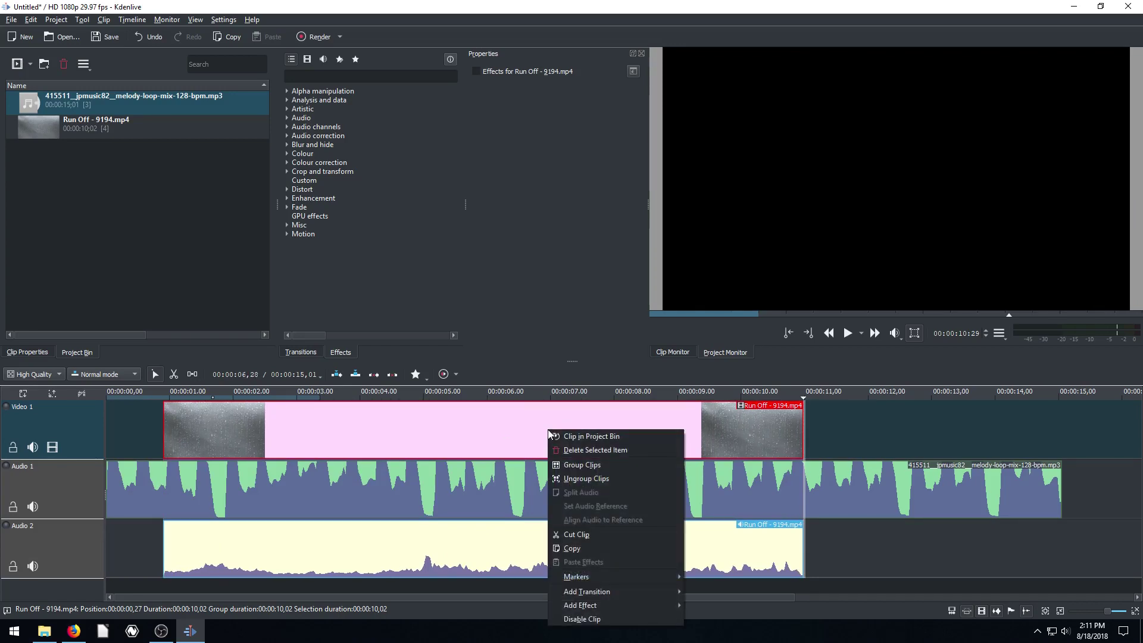
# Nudge the Run Off video back and forth along Video 1, selecting it and the melody clip alternately.
pyautogui.click(582, 478)
pyautogui.moveTo(518, 429); pyautogui.dragTo(636, 541)
pyautogui.moveTo(571, 442); pyautogui.dragTo(684, 427)
pyautogui.click(669, 488)
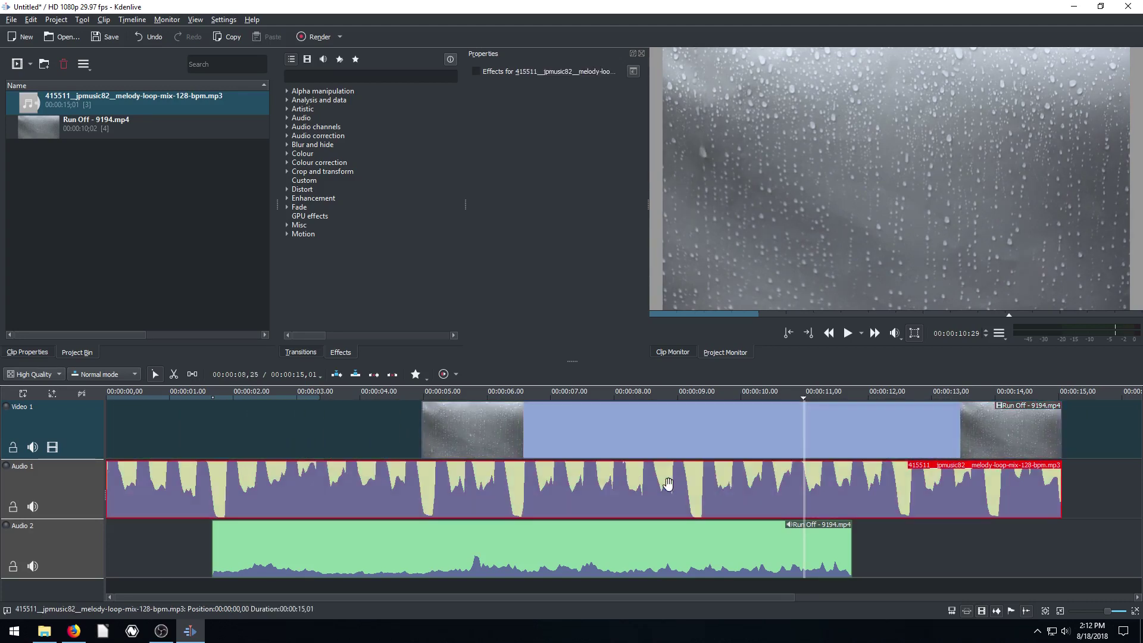
pyautogui.click(668, 430)
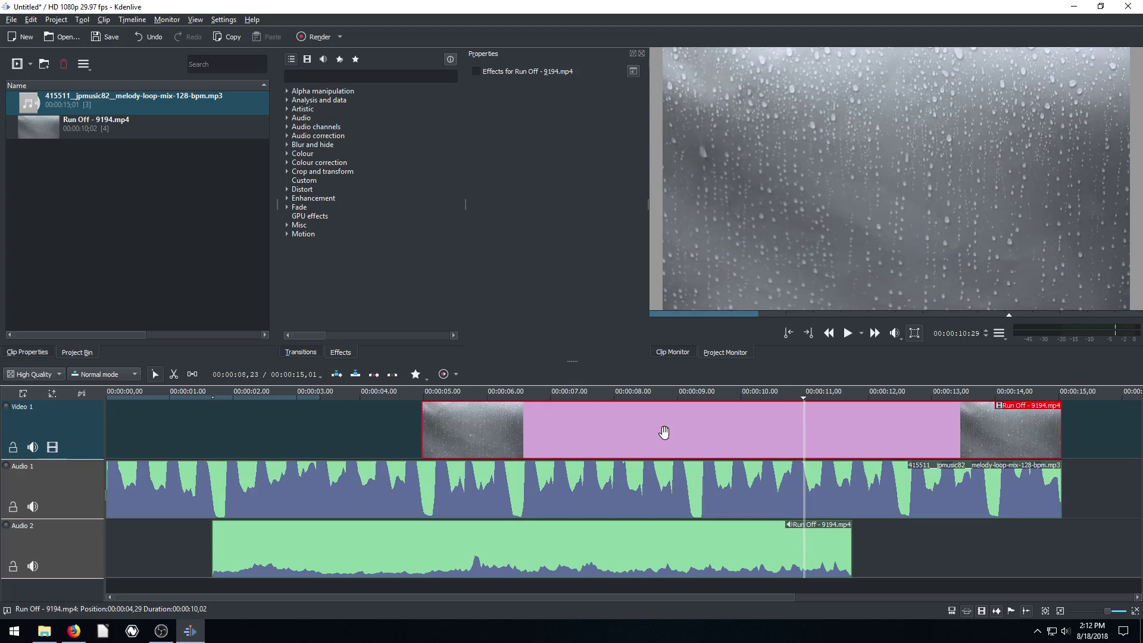
pyautogui.click(646, 493)
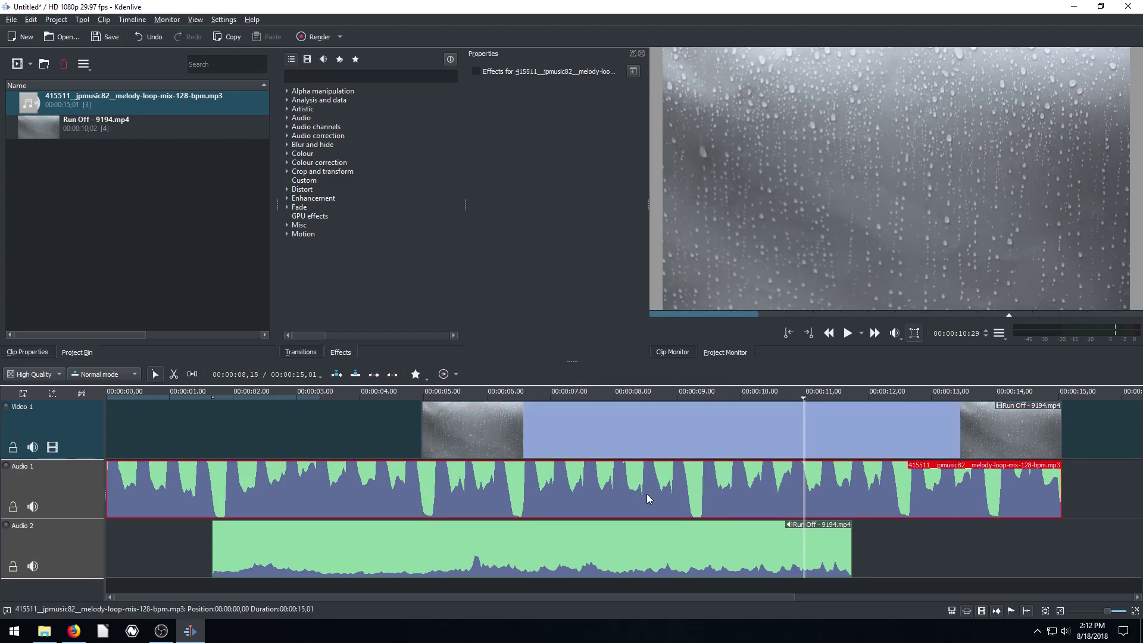
pyautogui.click(593, 442)
pyautogui.moveTo(594, 441); pyautogui.dragTo(706, 436)
pyautogui.click(616, 487)
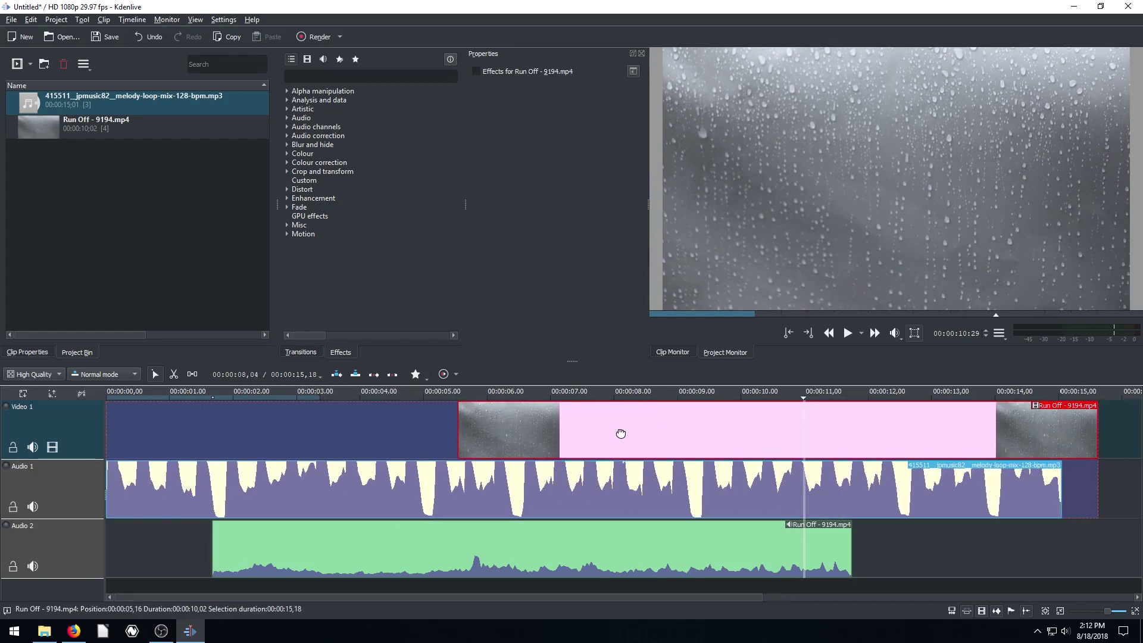
pyautogui.moveTo(881, 448); pyautogui.dragTo(841, 449)
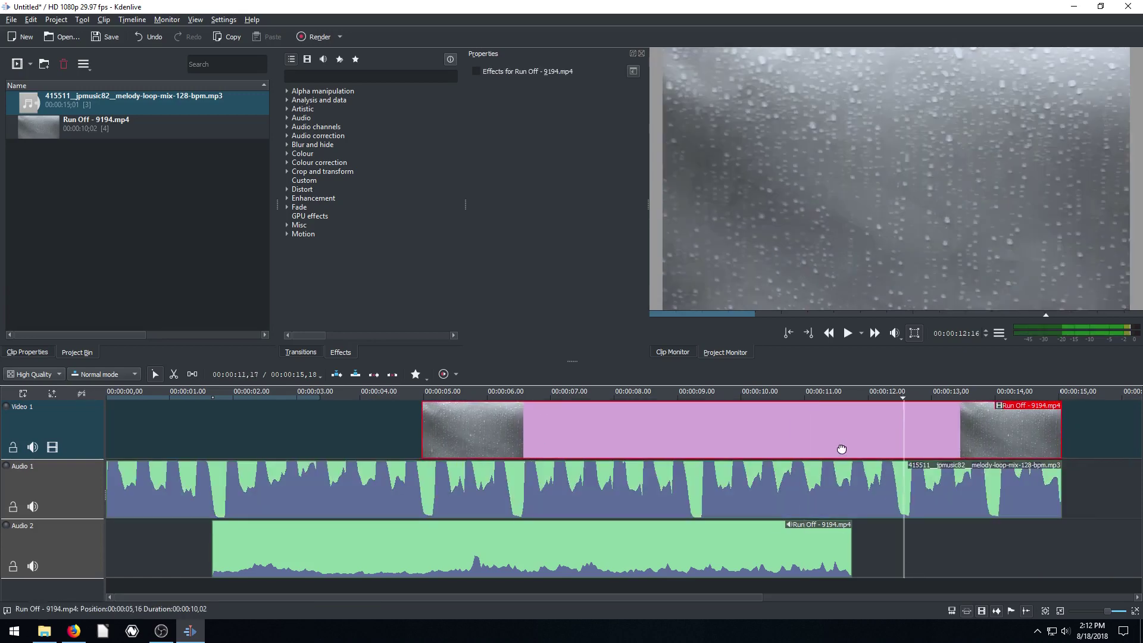
# Group the Run Off video with the melody clip and shift the group later.
pyautogui.keyDown('ctrl'); pyautogui.click(774, 494); pyautogui.keyUp('ctrl')
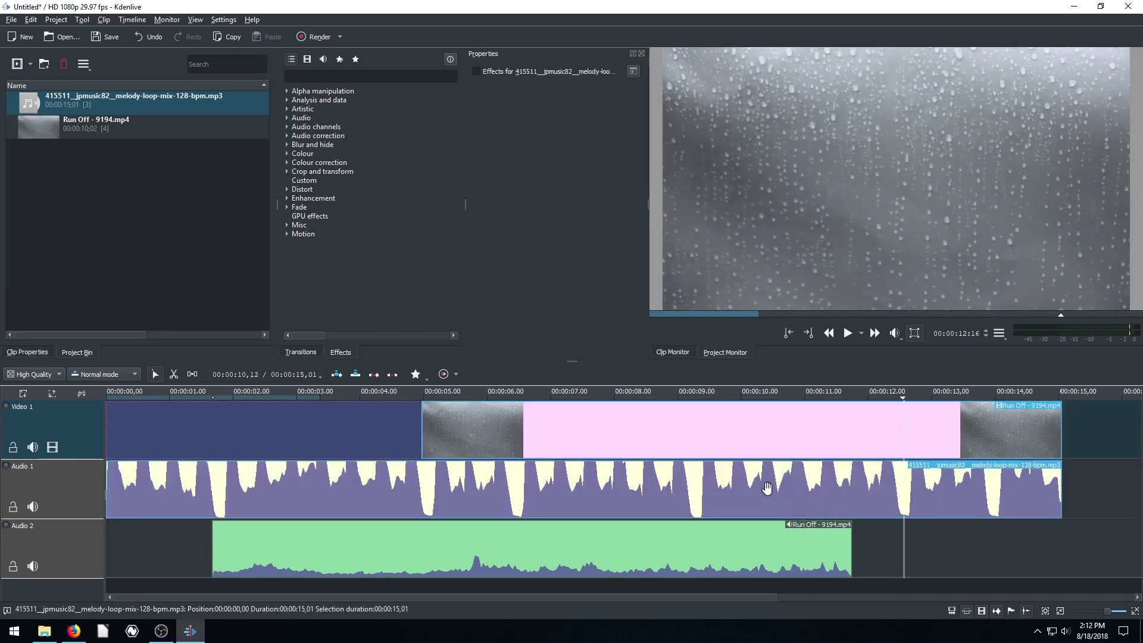
pyautogui.rightClick(743, 444)
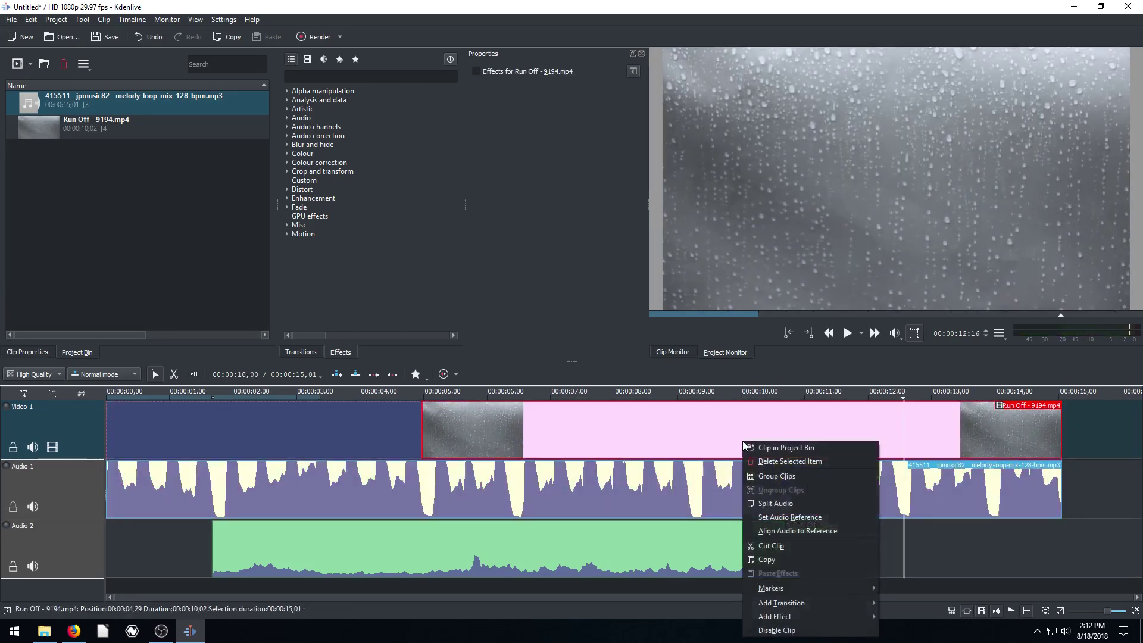
pyautogui.click(777, 476)
pyautogui.moveTo(714, 439); pyautogui.dragTo(669, 438)
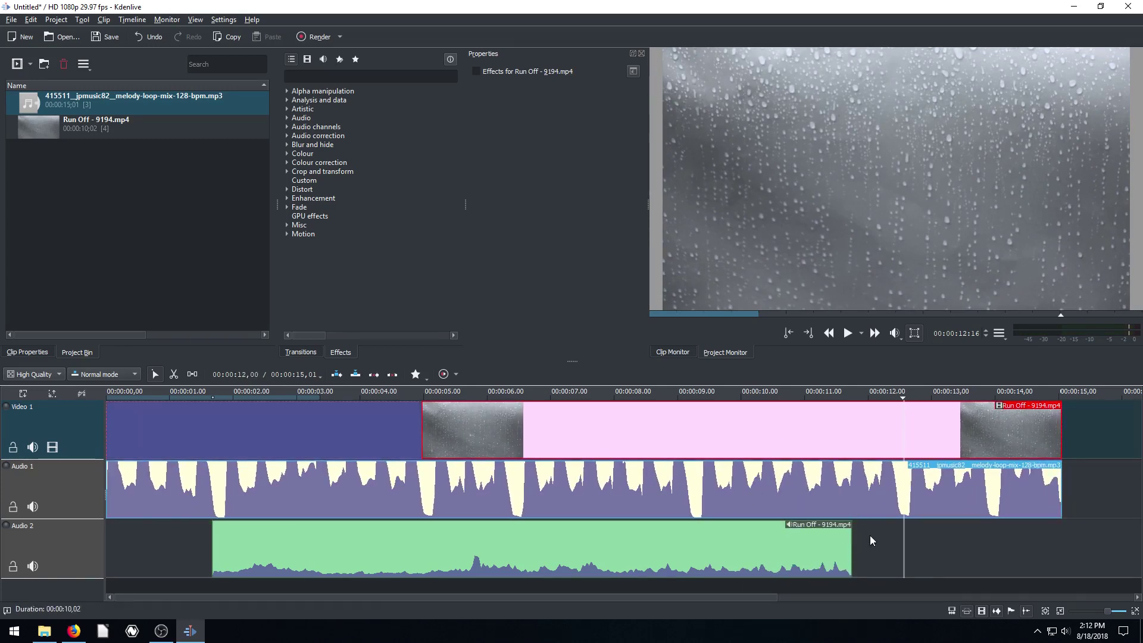
pyautogui.moveTo(899, 503)
pyautogui.mouseDown()
pyautogui.moveTo(922, 547)
pyautogui.moveTo(887, 507)
pyautogui.mouseUp()
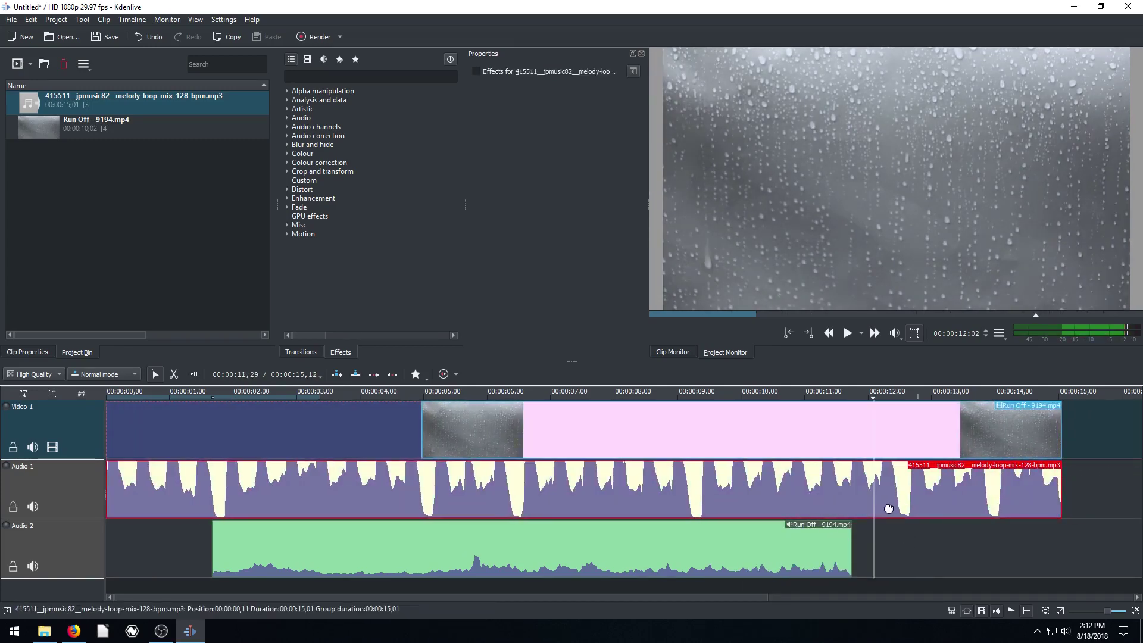
# Regroup and shift the clips slightly, then ungroup them and move the video to start at 00:02.
pyautogui.click(774, 445)
pyautogui.rightClick(774, 445)
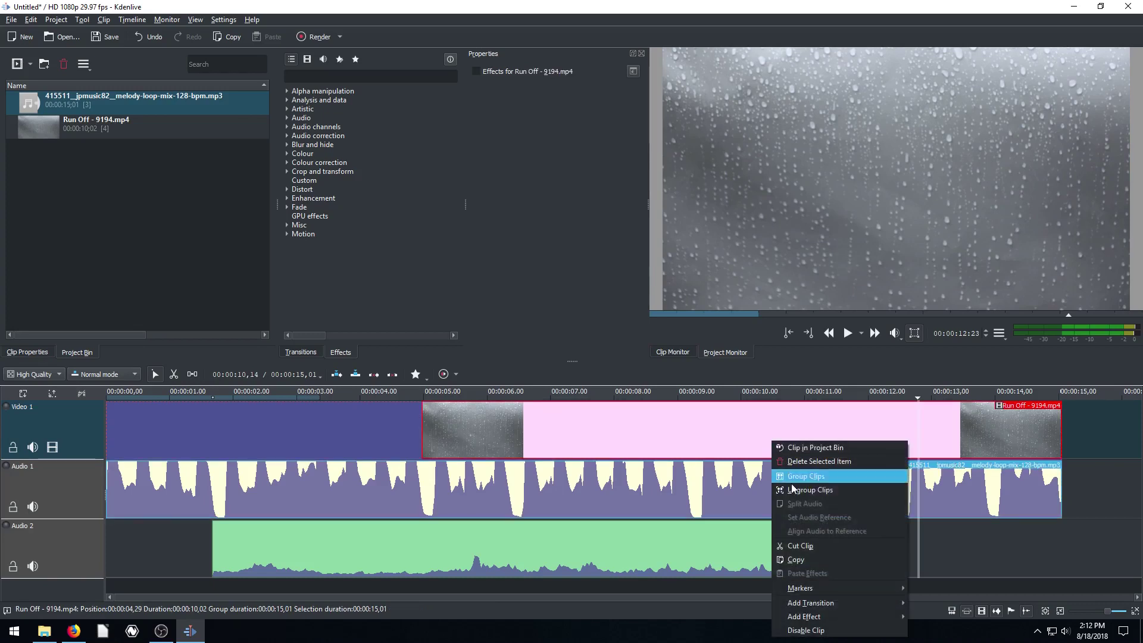
pyautogui.click(797, 477)
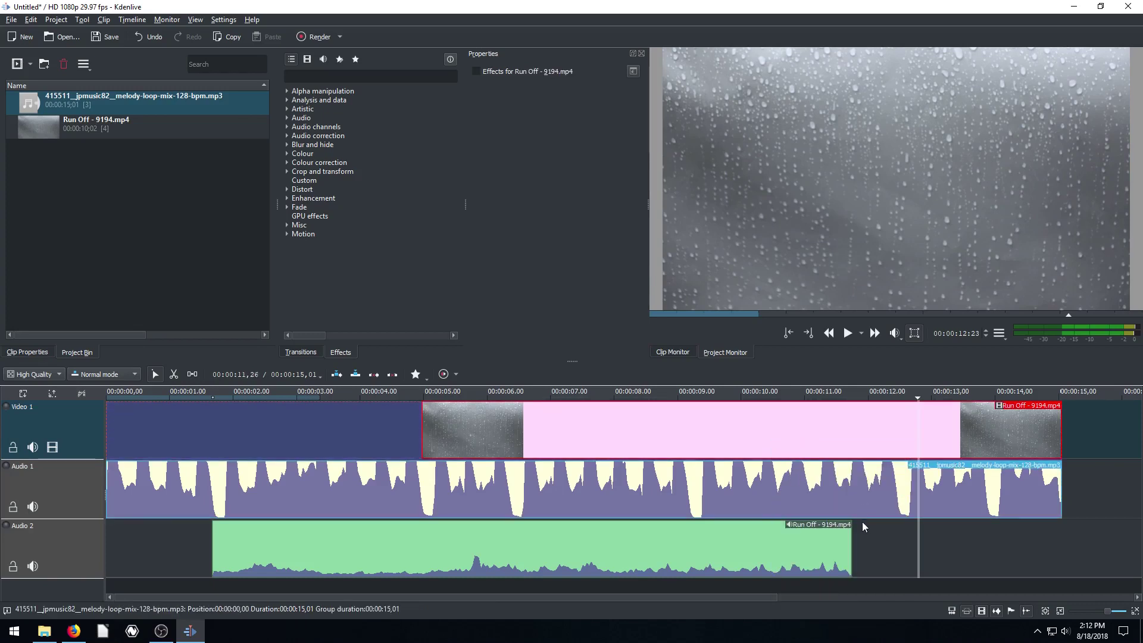
pyautogui.moveTo(770, 447); pyautogui.dragTo(790, 448)
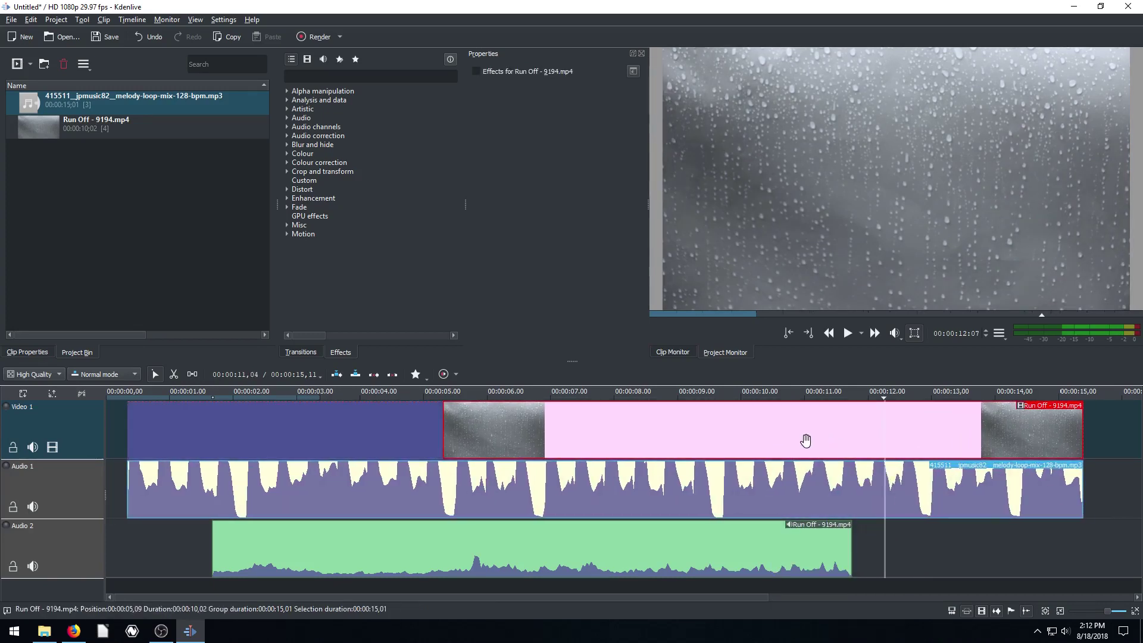
pyautogui.click(819, 477)
pyautogui.rightClick(824, 481)
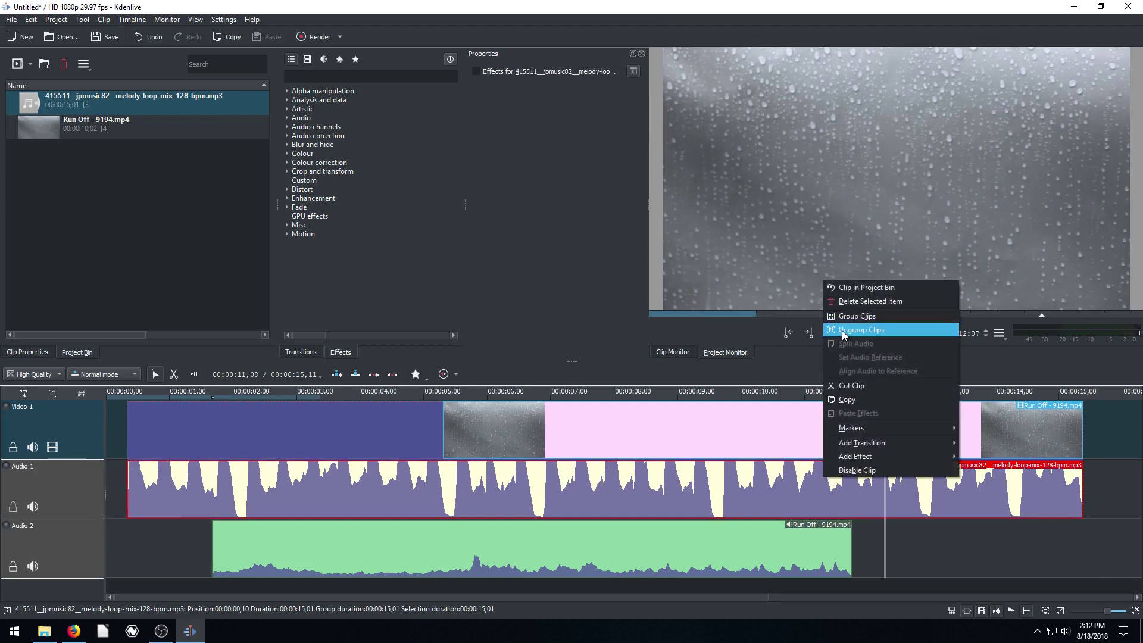
pyautogui.click(846, 331)
pyautogui.moveTo(789, 429); pyautogui.dragTo(584, 438)
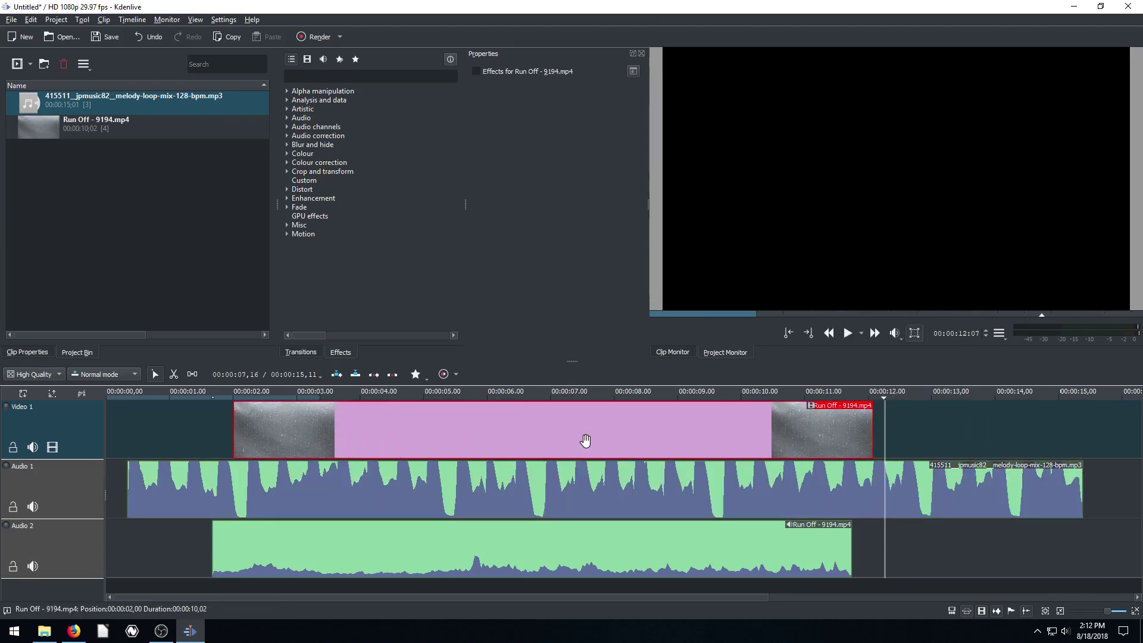
# Place the rain audio at 00:00, the melody at 00:03,10 and the video at 00:01,11, then scrub the playhead.
pyautogui.moveTo(546, 558); pyautogui.dragTo(436, 557)
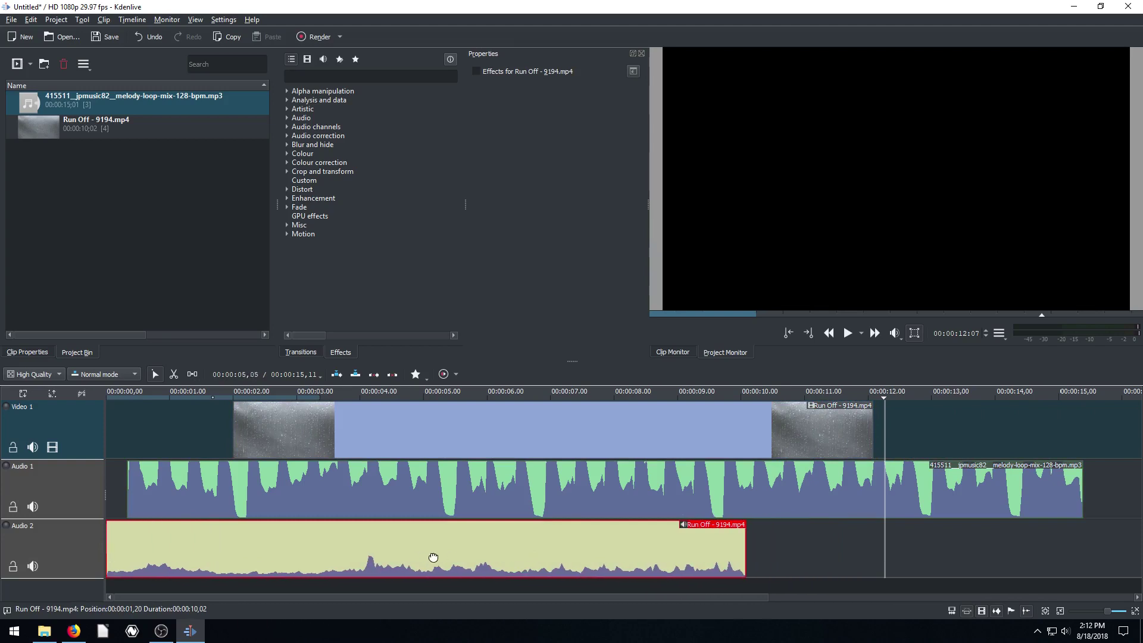
pyautogui.moveTo(358, 498); pyautogui.dragTo(550, 498)
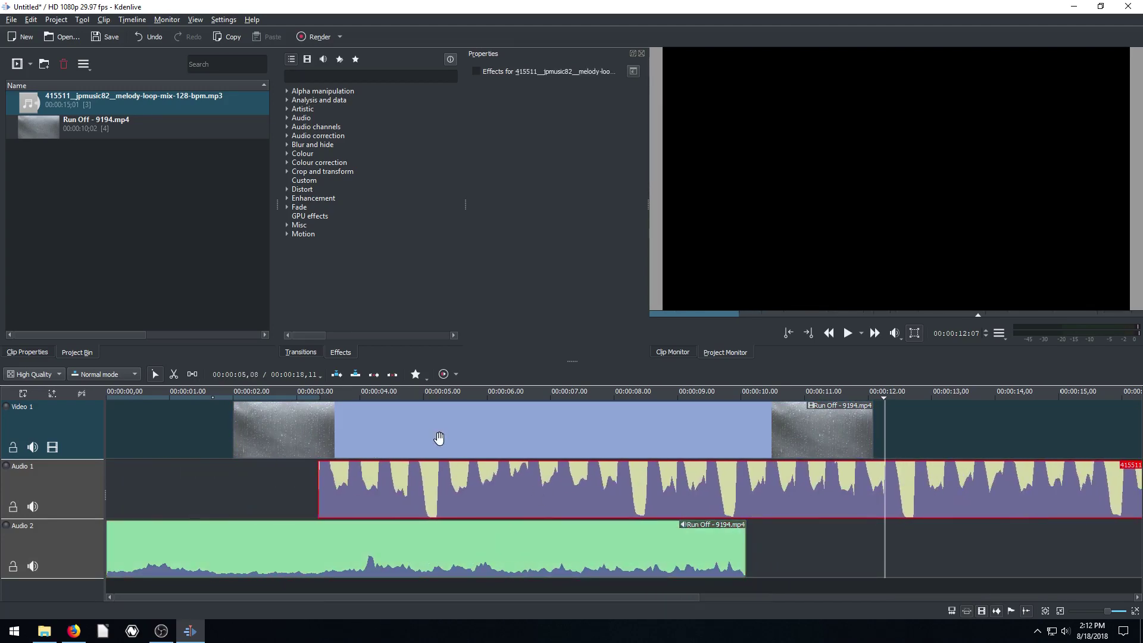
pyautogui.moveTo(439, 439); pyautogui.dragTo(391, 429)
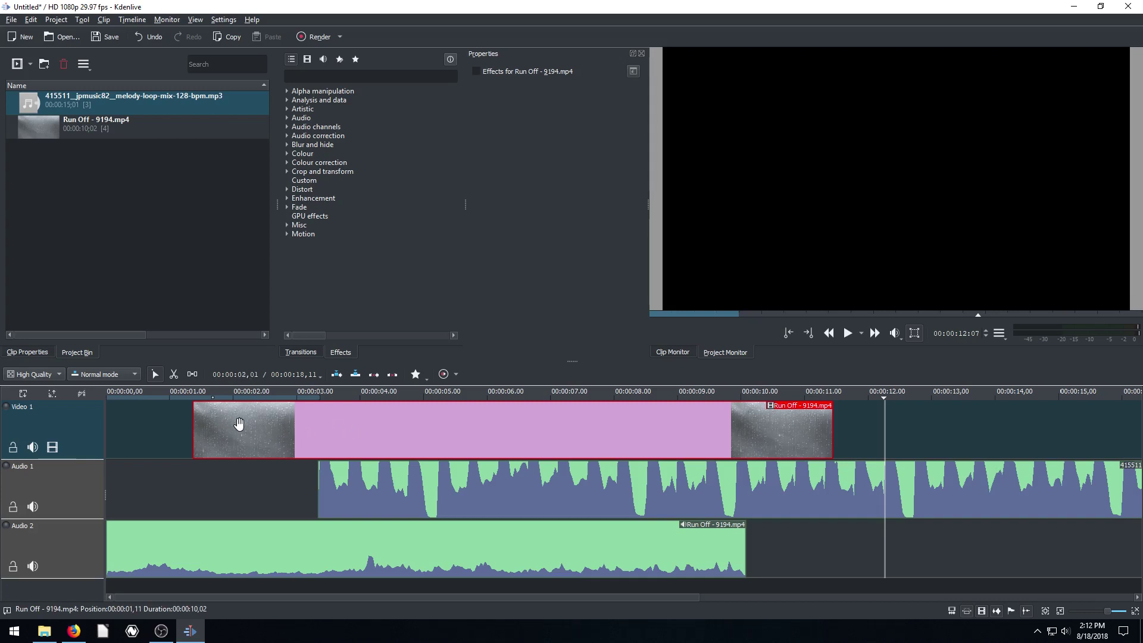
pyautogui.moveTo(884, 400); pyautogui.dragTo(824, 399)
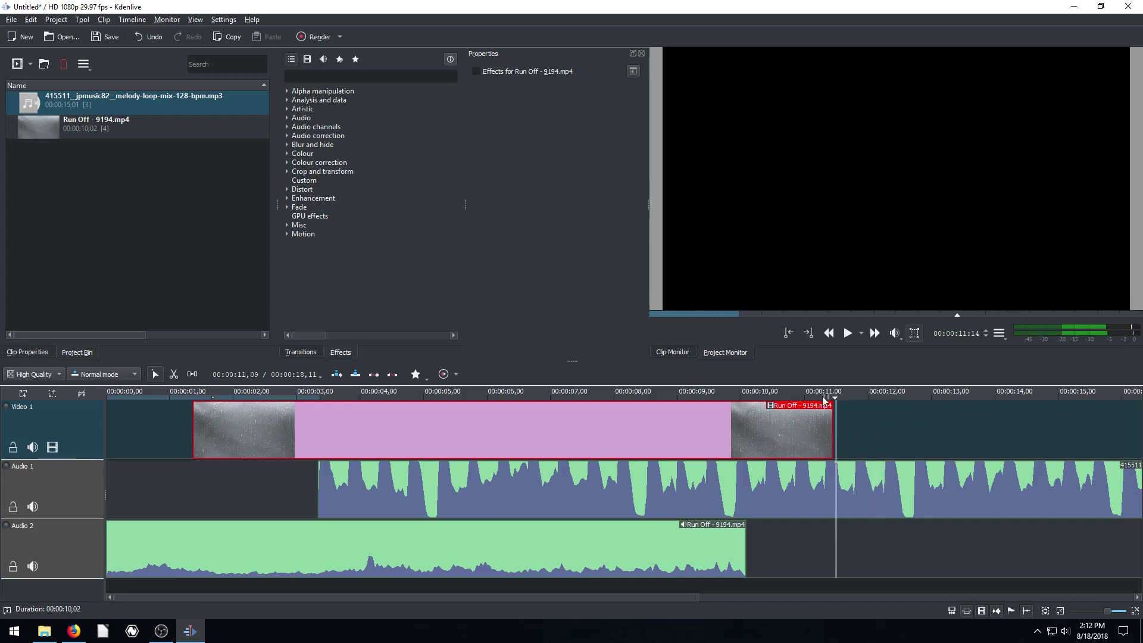
pyautogui.moveTo(156, 398); pyautogui.dragTo(831, 460)
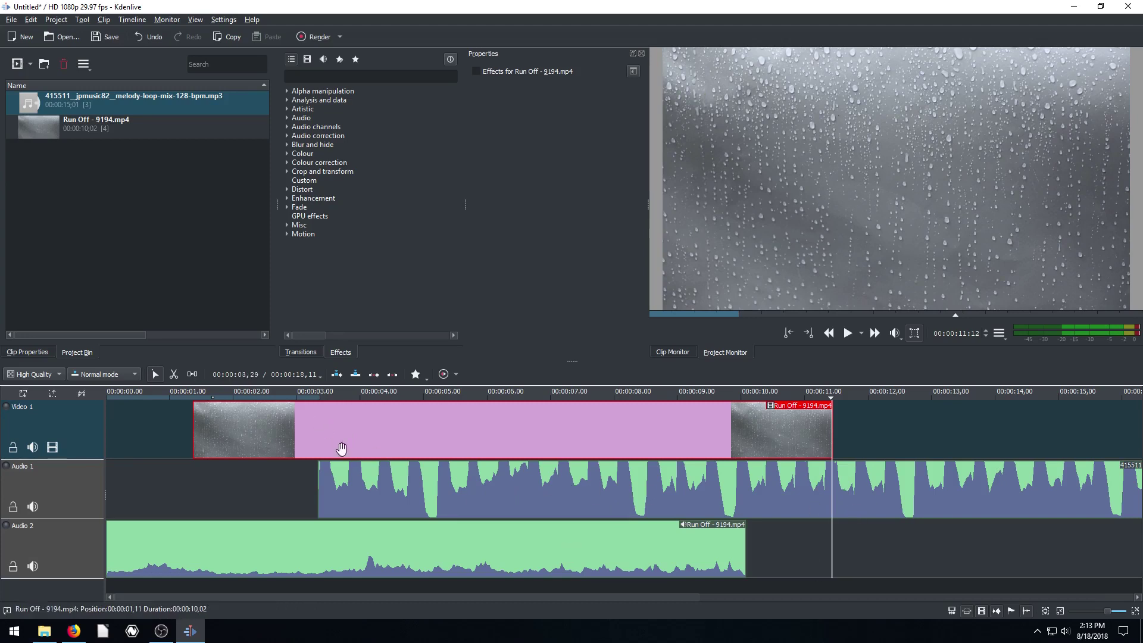
# Cut the melody loop with the Razor tool at four points past the video's end.
pyautogui.click(173, 375)
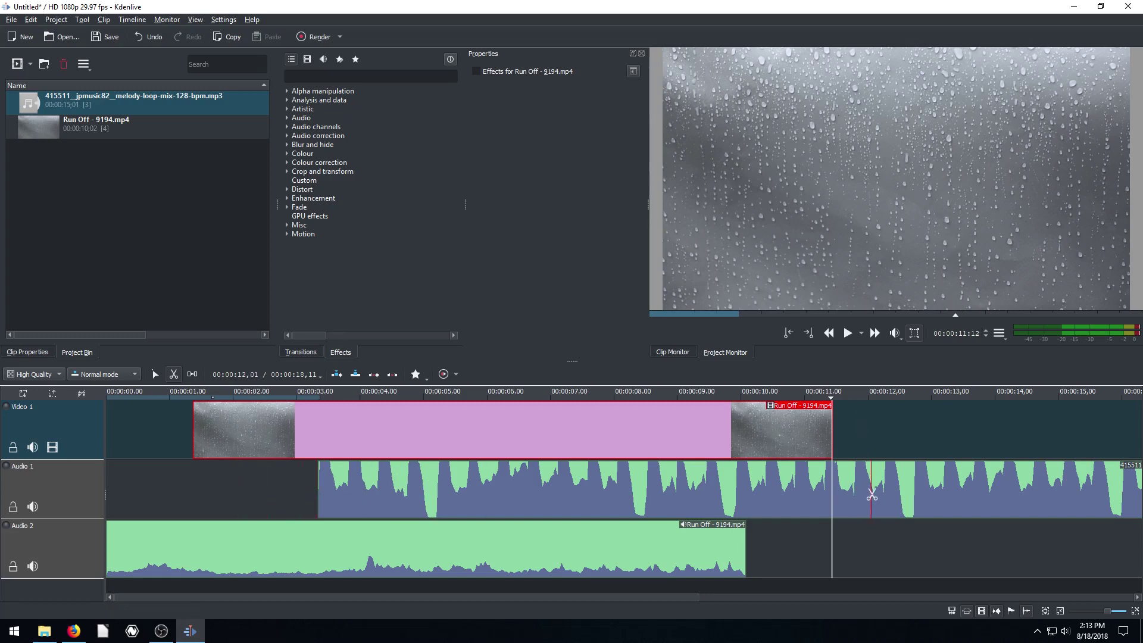
pyautogui.click(1004, 492)
pyautogui.click(952, 492)
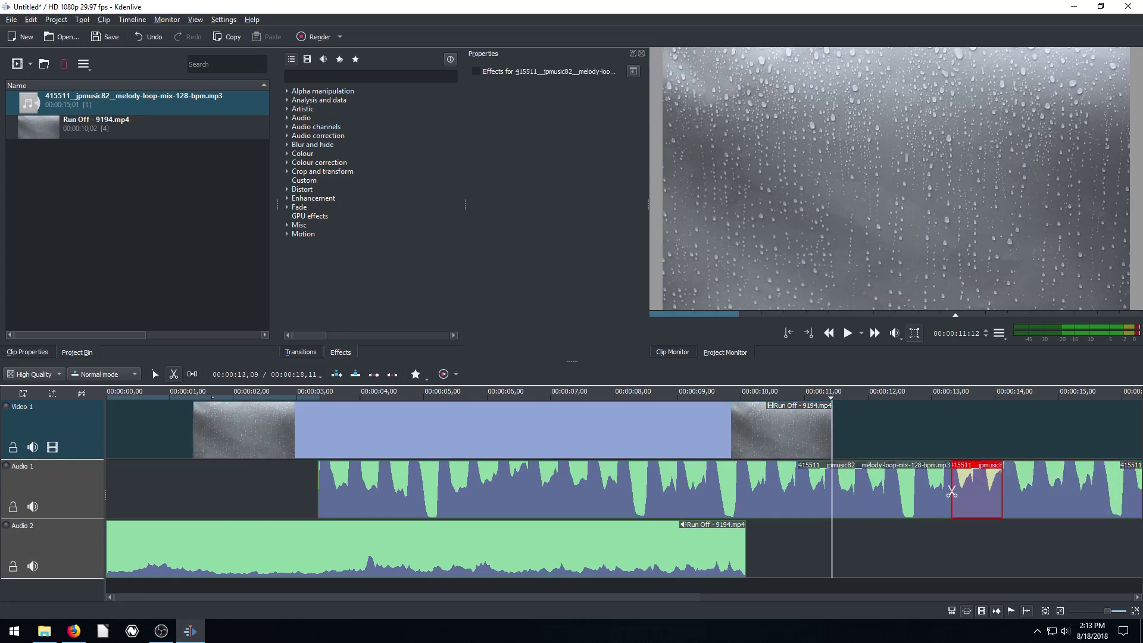
pyautogui.click(892, 488)
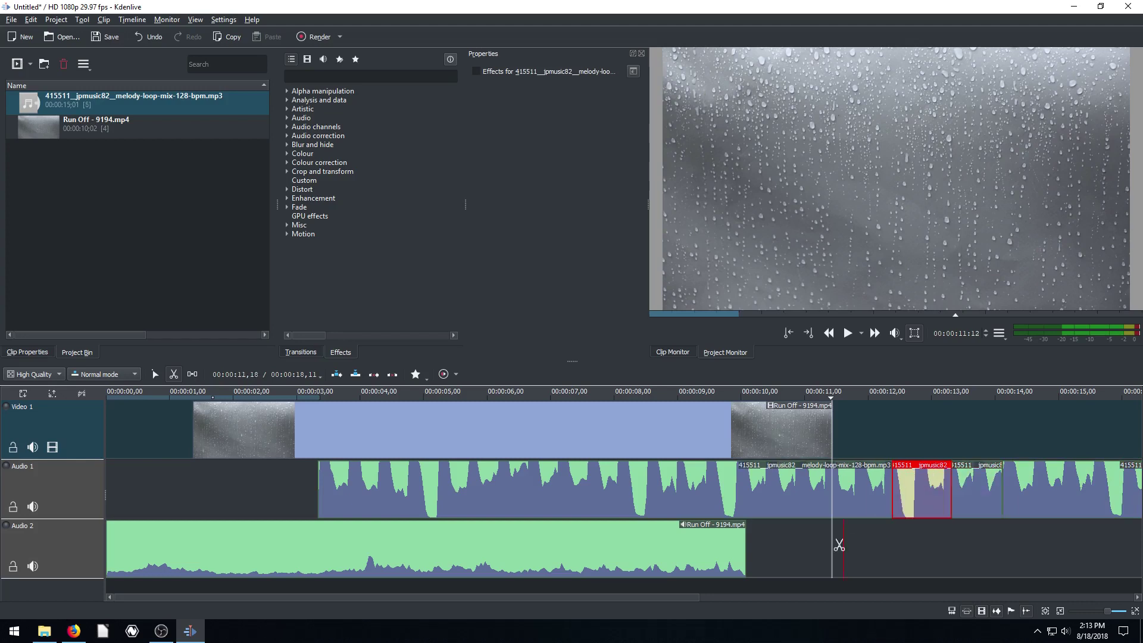
pyautogui.click(938, 490)
# Delete the three trailing melody pieces so the music ends around 00:00:12.
pyautogui.click(156, 374)
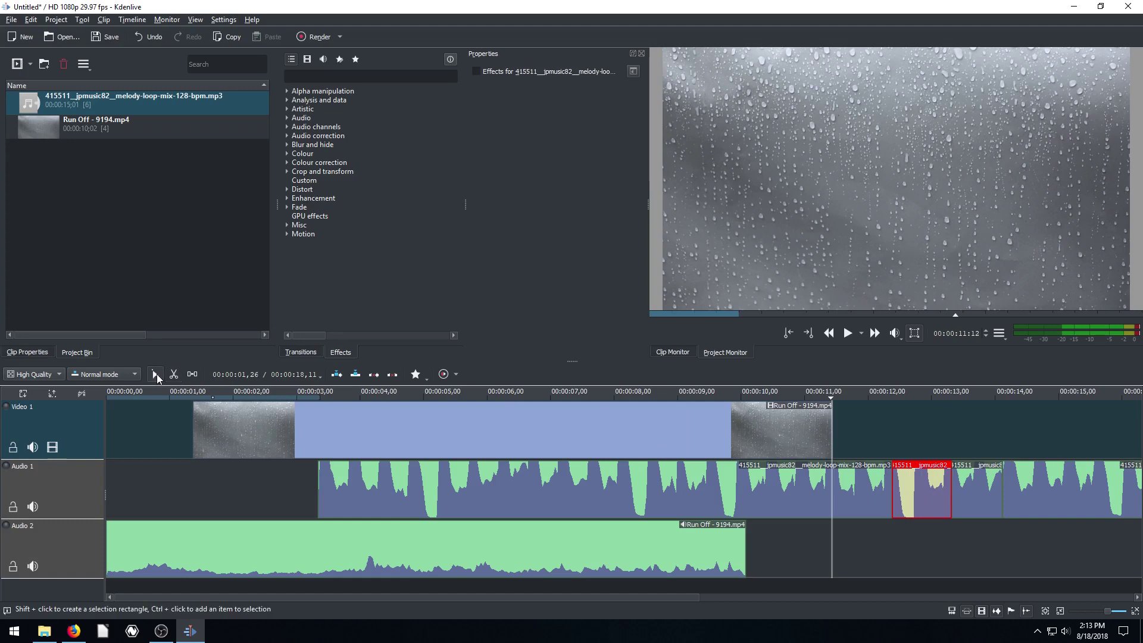
pyautogui.moveTo(920, 487); pyautogui.dragTo(941, 430)
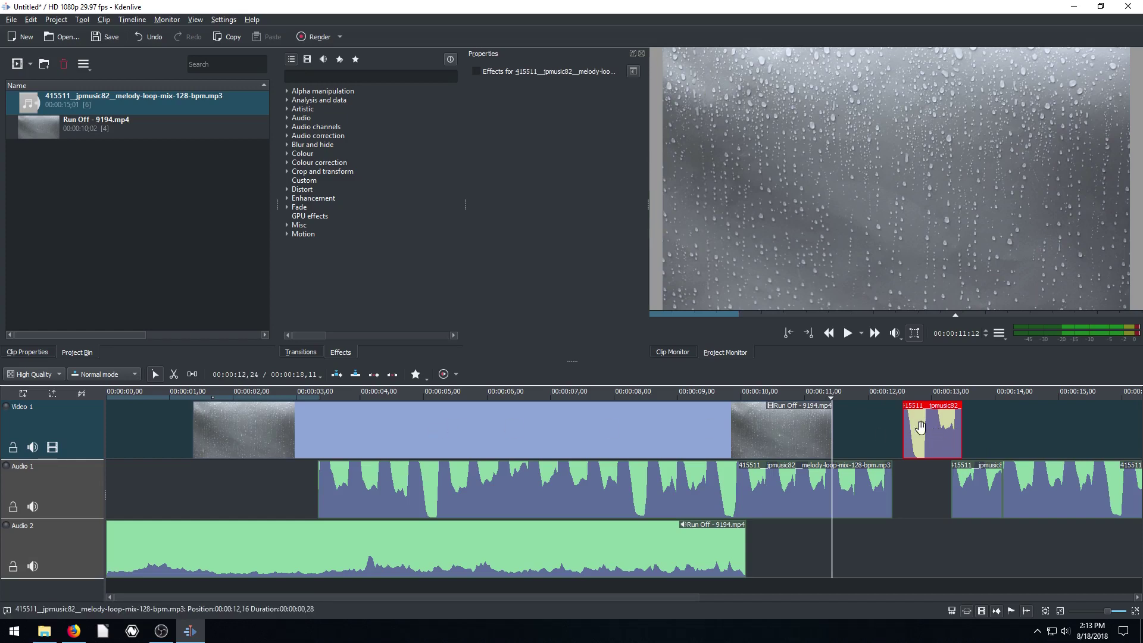
pyautogui.press('Delete')
pyautogui.click(975, 488)
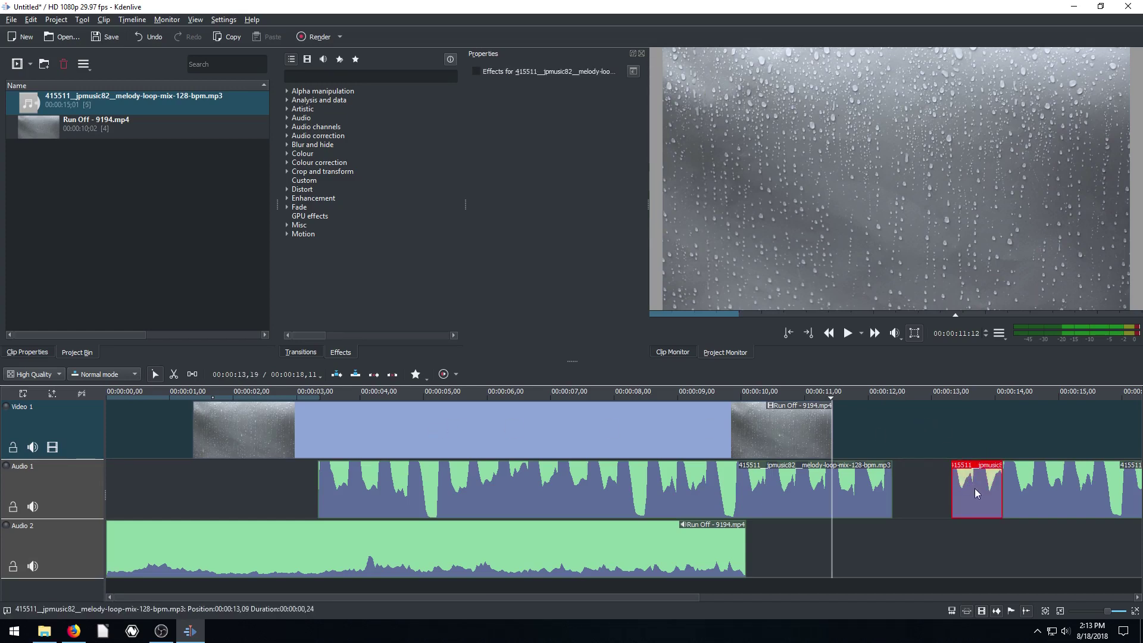
pyautogui.press('Delete')
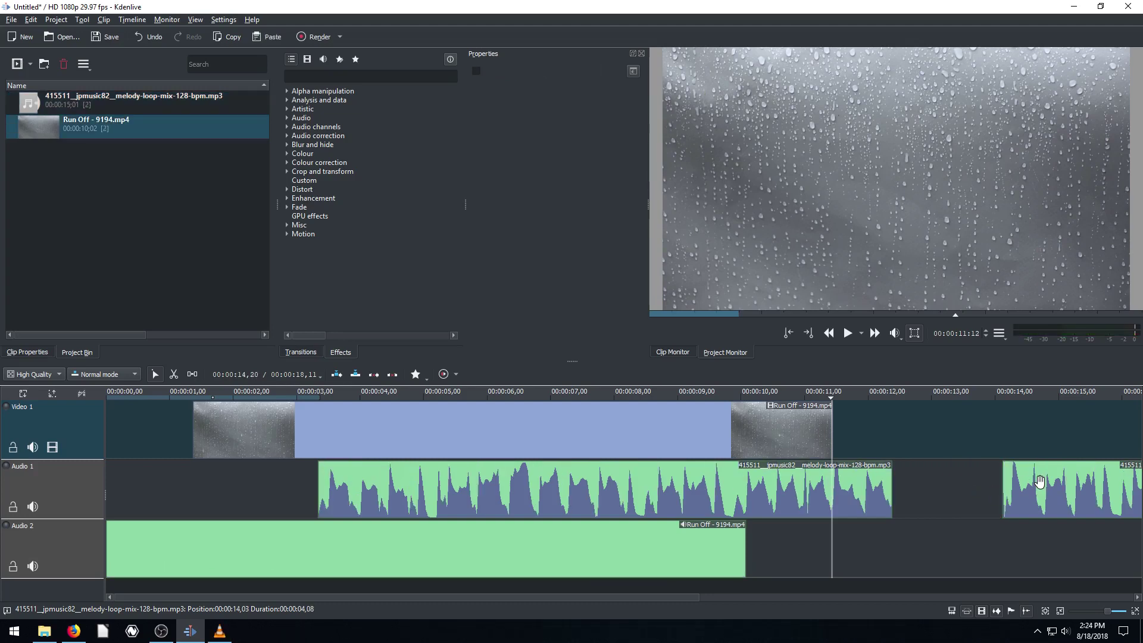
pyautogui.click(1040, 482)
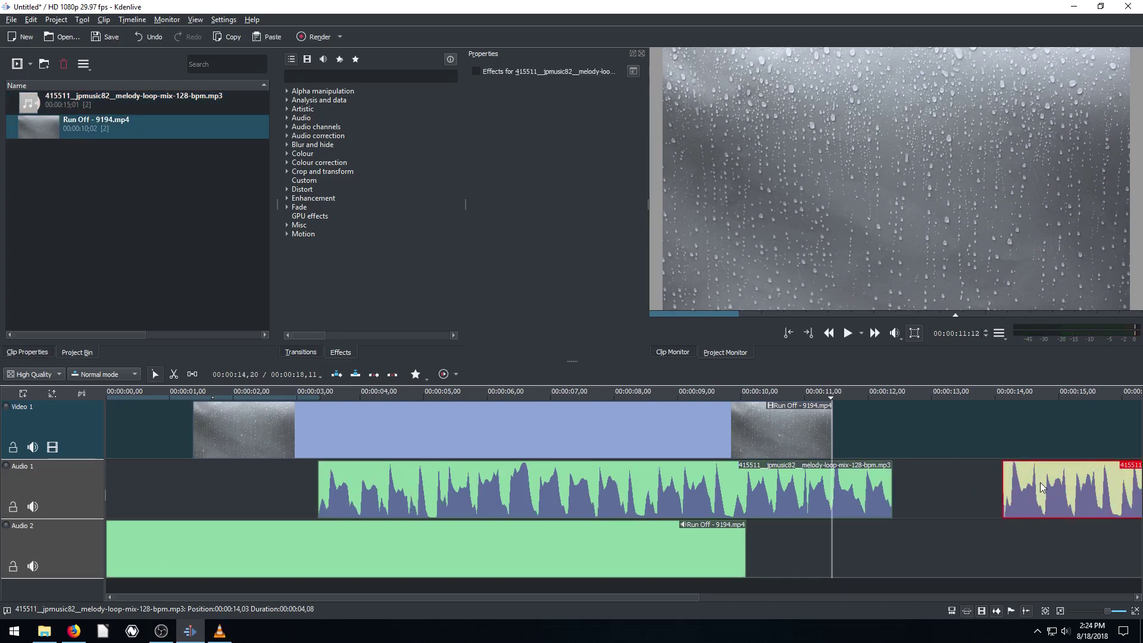
pyautogui.press('Delete')
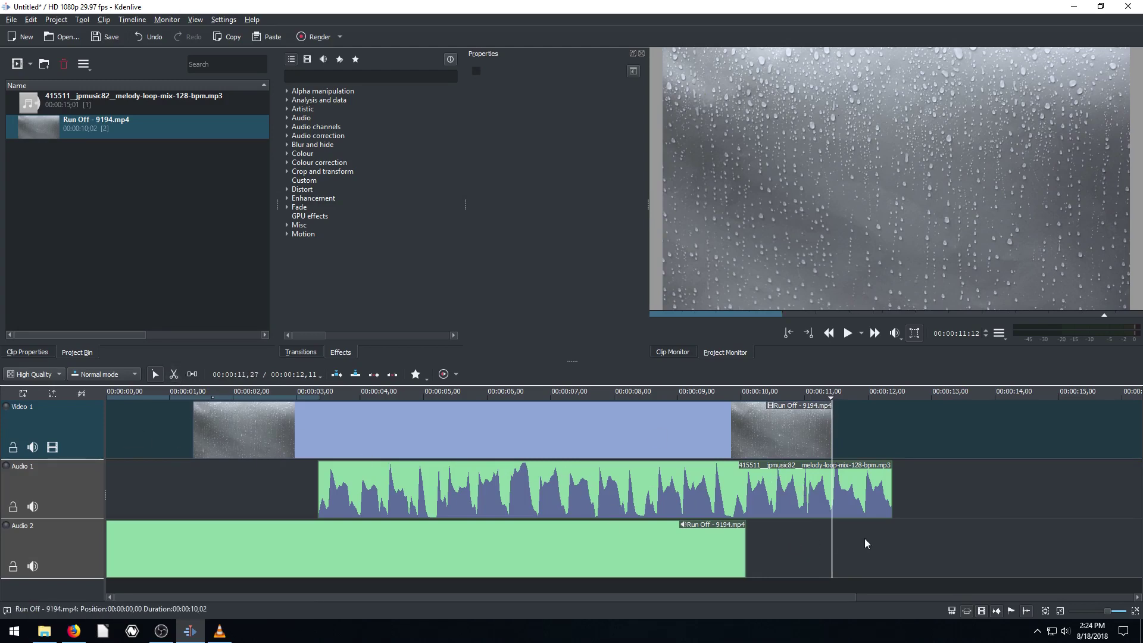
# Split the melody at the video's end, 00:00:11,13, and delete the leftover piece after it.
pyautogui.press('x')
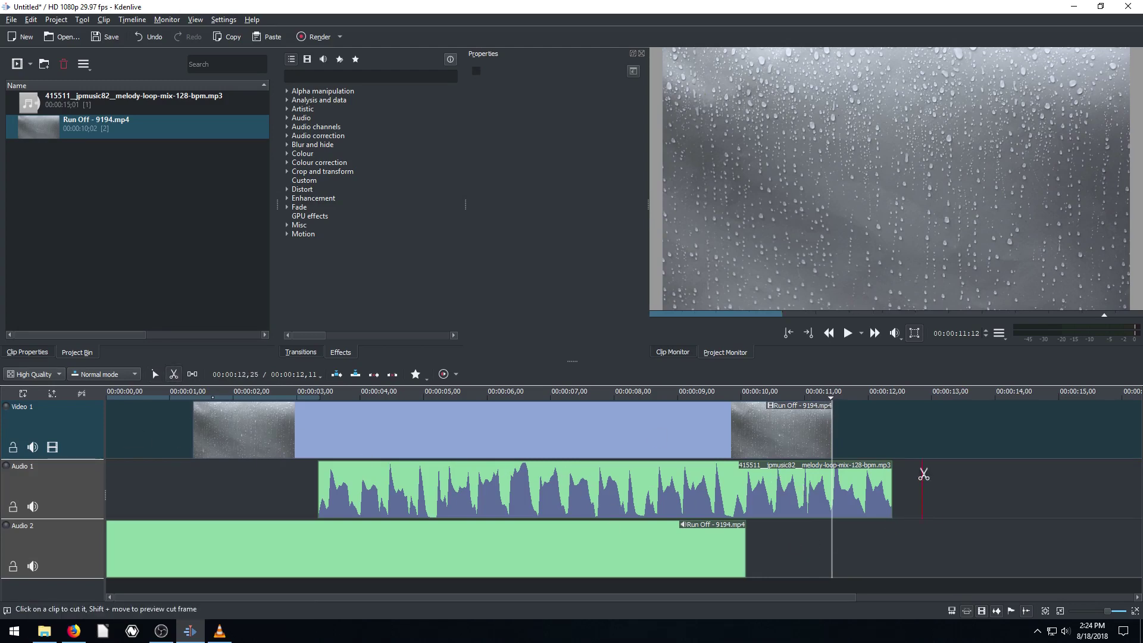
pyautogui.click(833, 484)
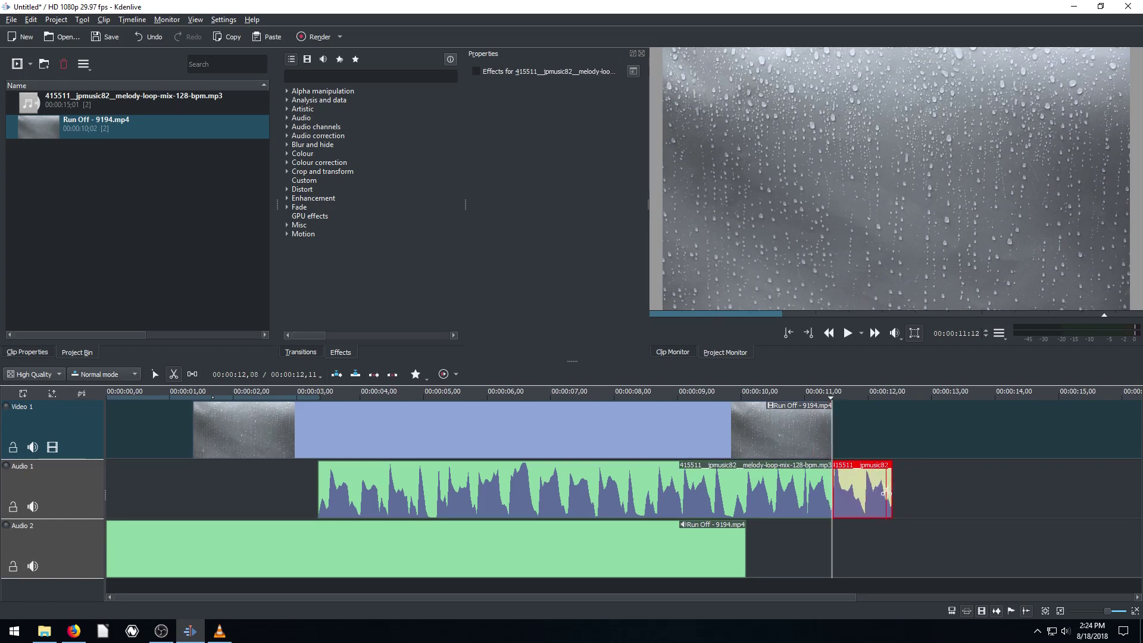
pyautogui.click(156, 374)
pyautogui.press('x')
pyautogui.press('s')
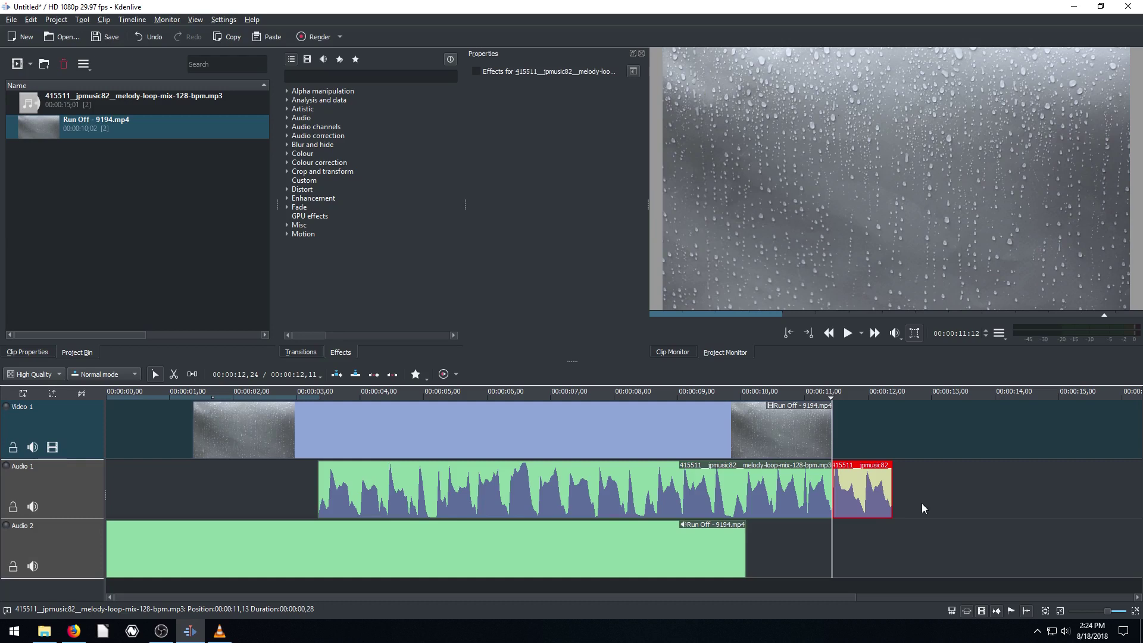
pyautogui.press('Delete')
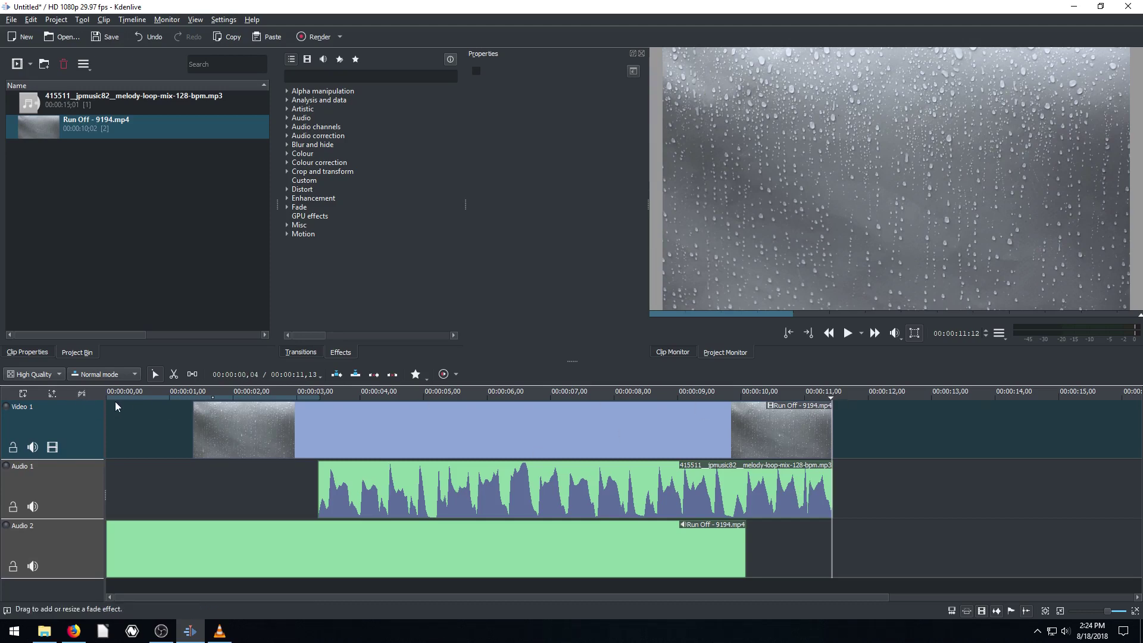
pyautogui.click(130, 398)
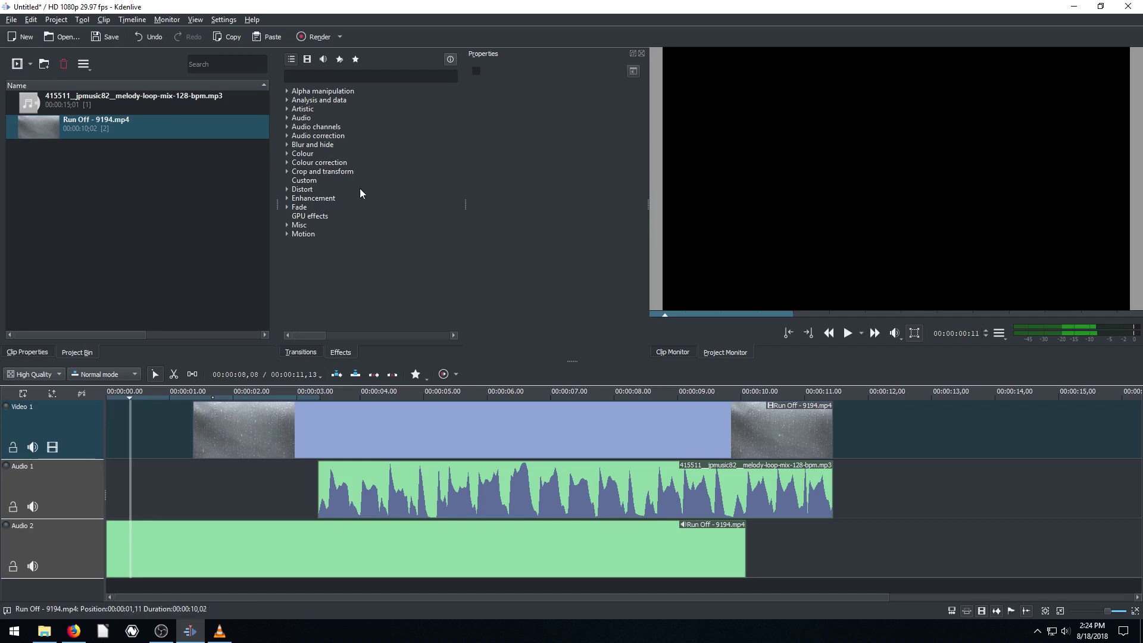
pyautogui.click(298, 128)
pyautogui.click(299, 119)
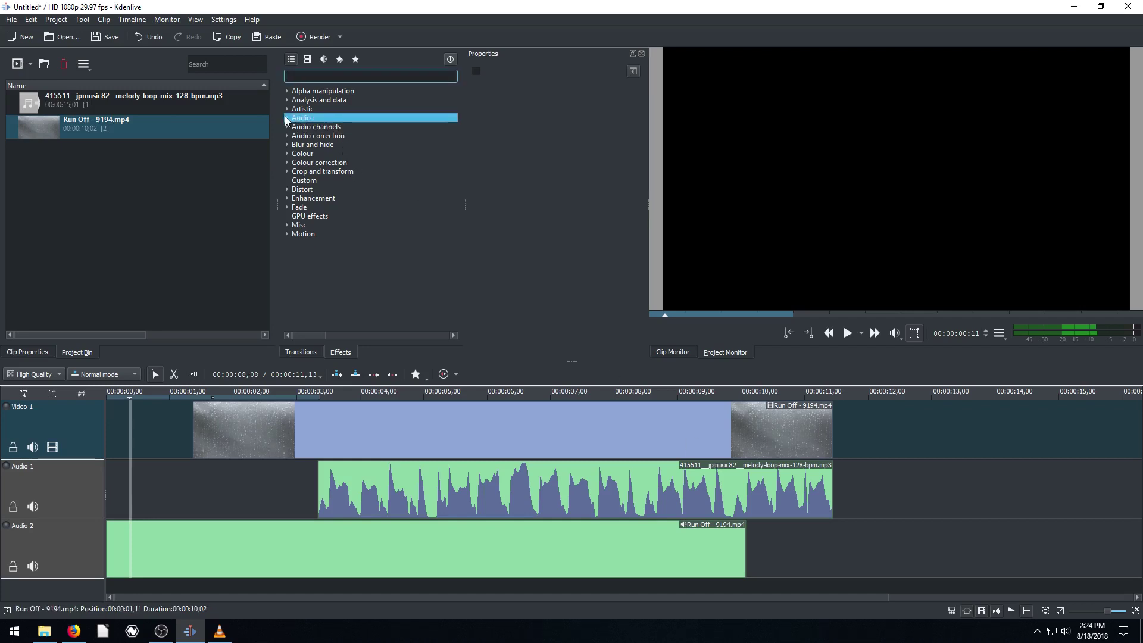
pyautogui.click(287, 118)
pyautogui.moveTo(319, 178); pyautogui.dragTo(475, 492)
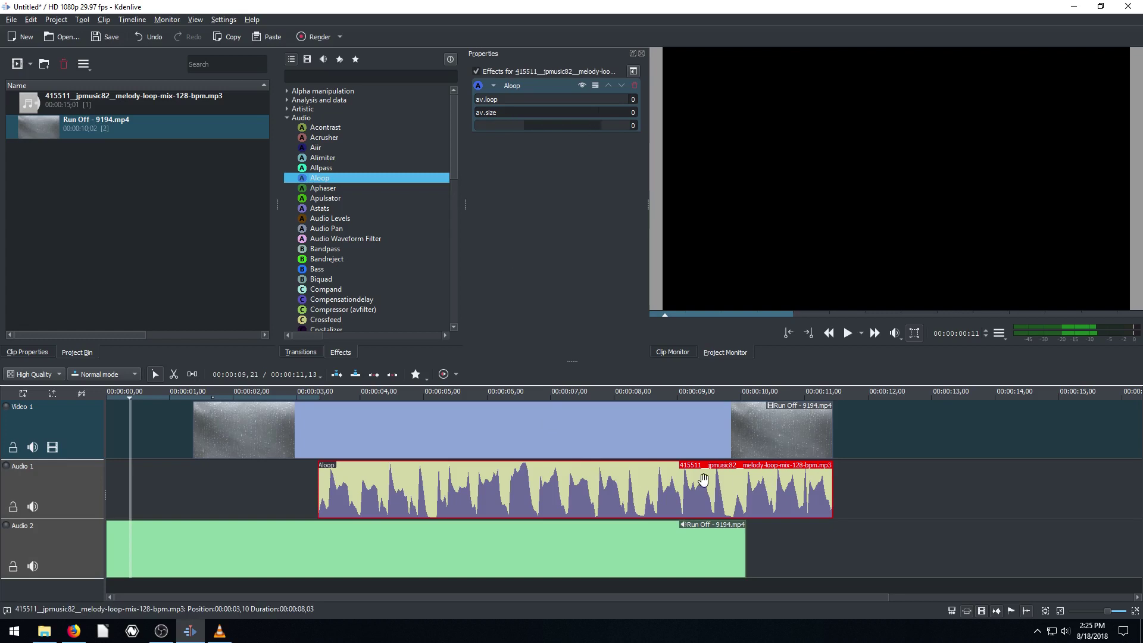
pyautogui.click(287, 118)
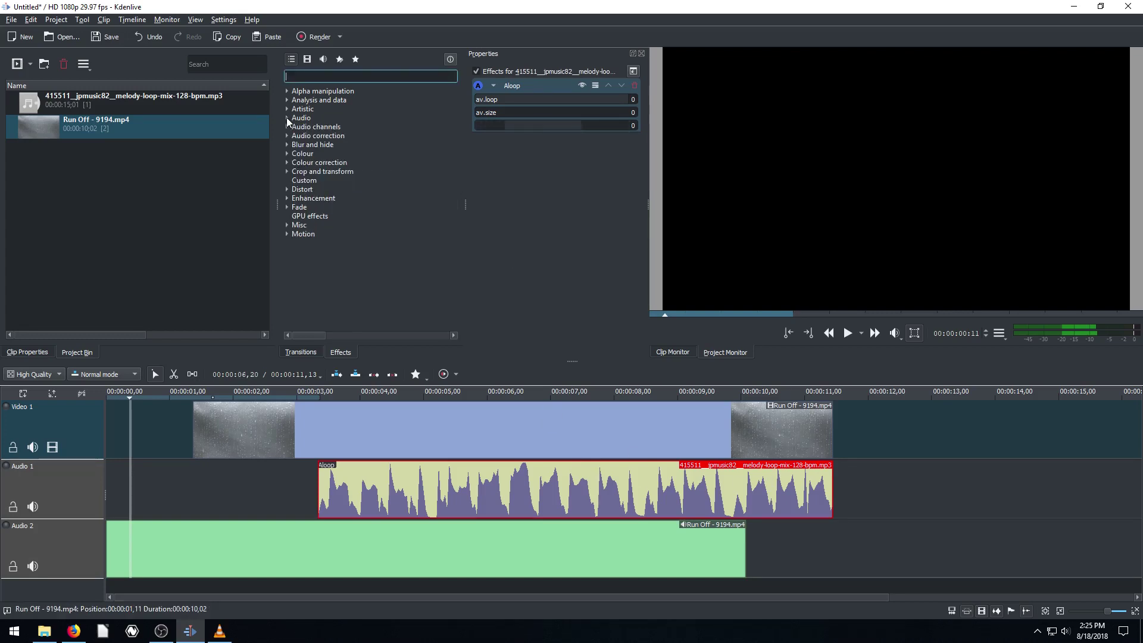
pyautogui.click(286, 171)
pyautogui.moveTo(321, 181); pyautogui.dragTo(395, 434)
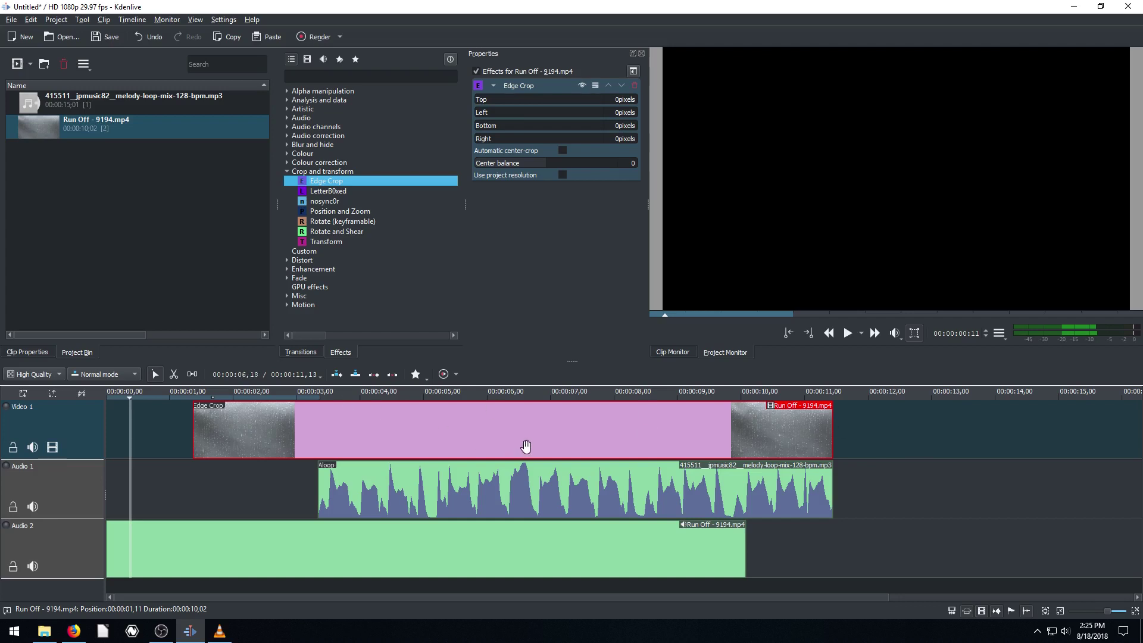
pyautogui.click(634, 85)
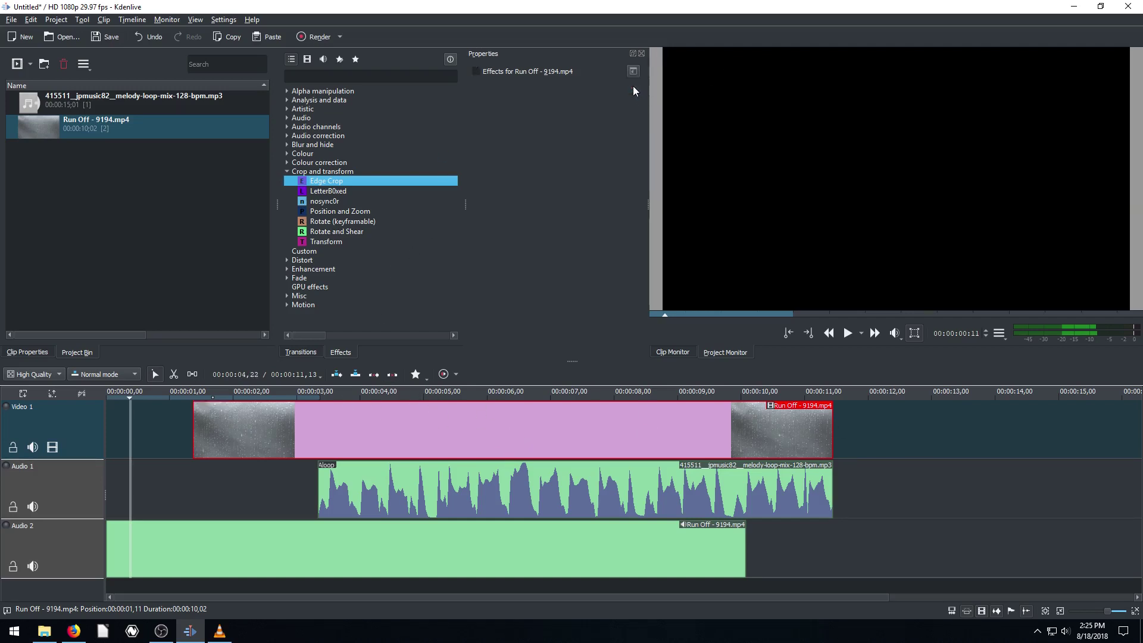
pyautogui.click(441, 477)
pyautogui.click(634, 86)
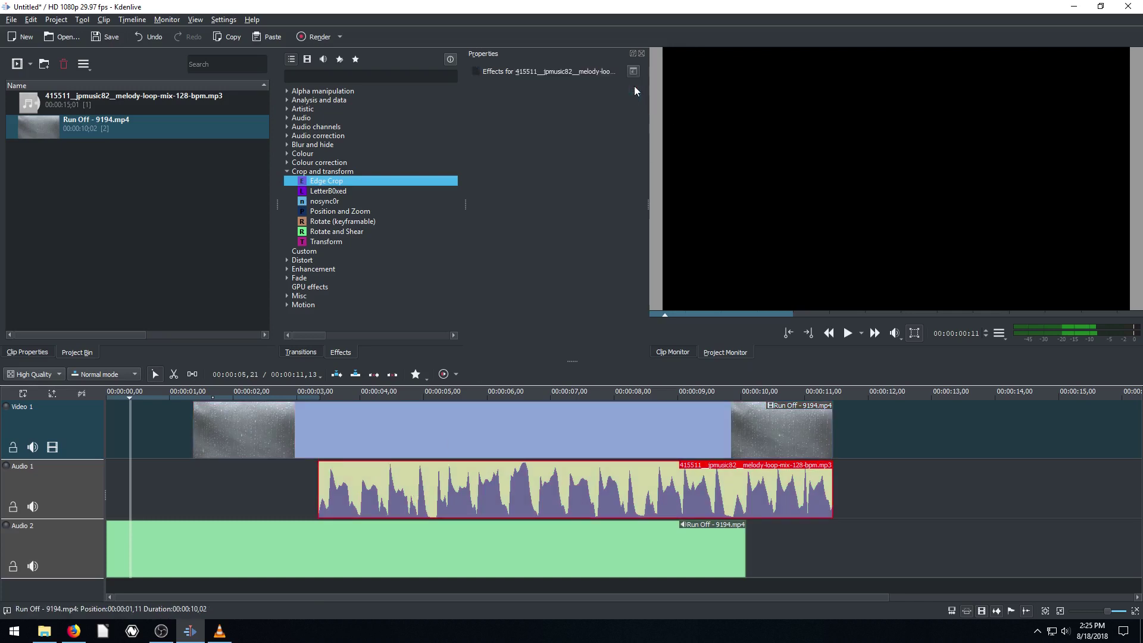
# Render the project as MP4 (H264/AAC) to test.mp4 on the Desktop.
pyautogui.click(316, 37)
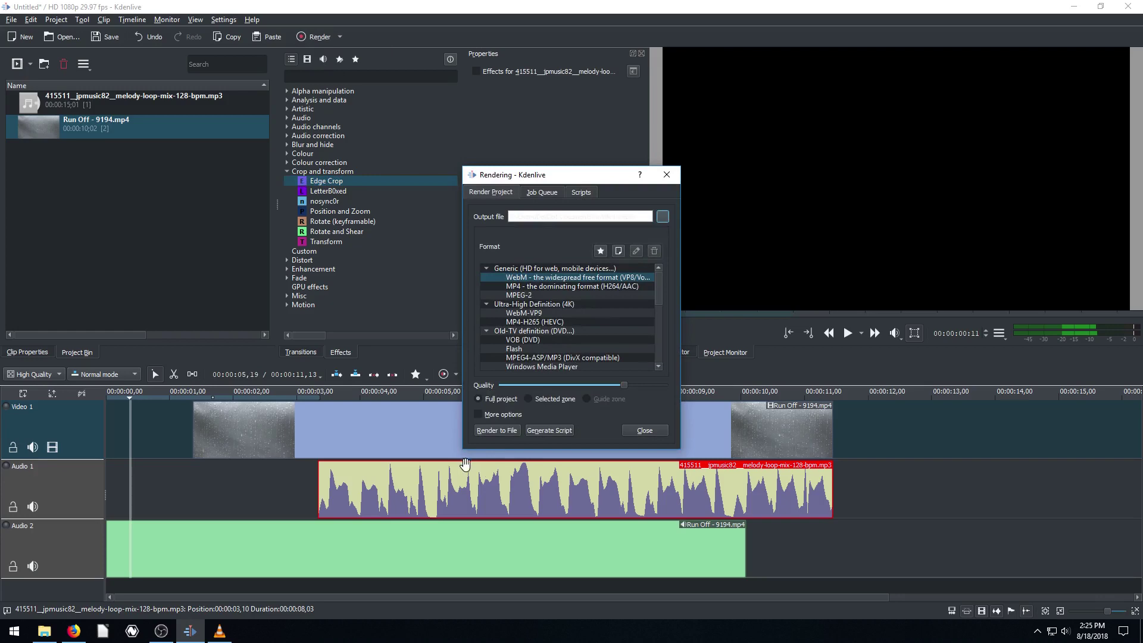
pyautogui.click(518, 288)
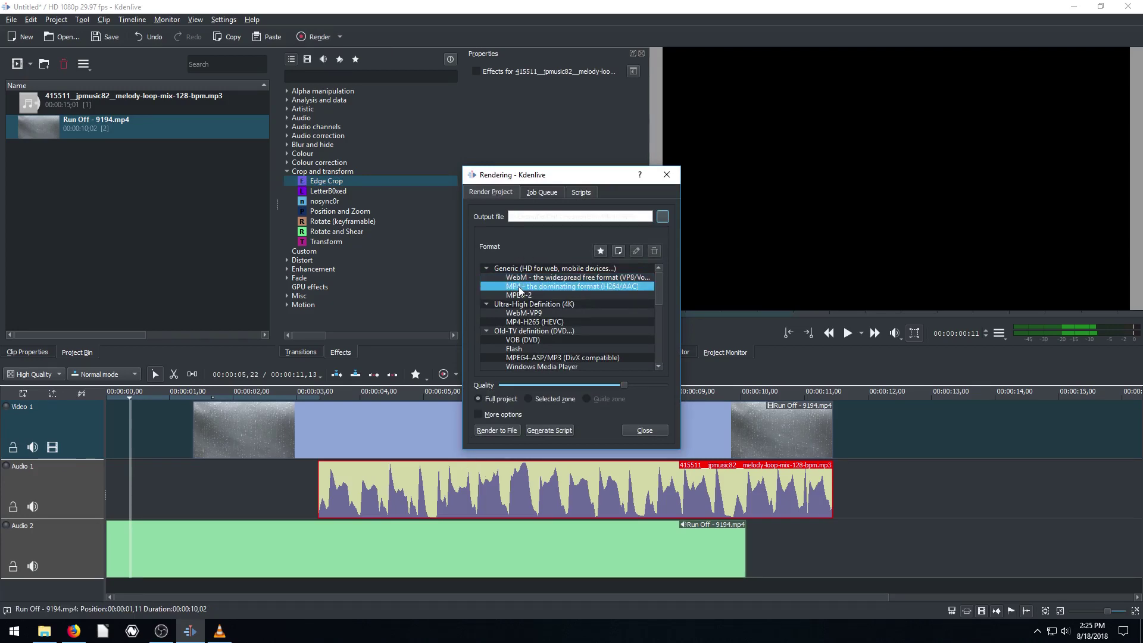
pyautogui.click(663, 216)
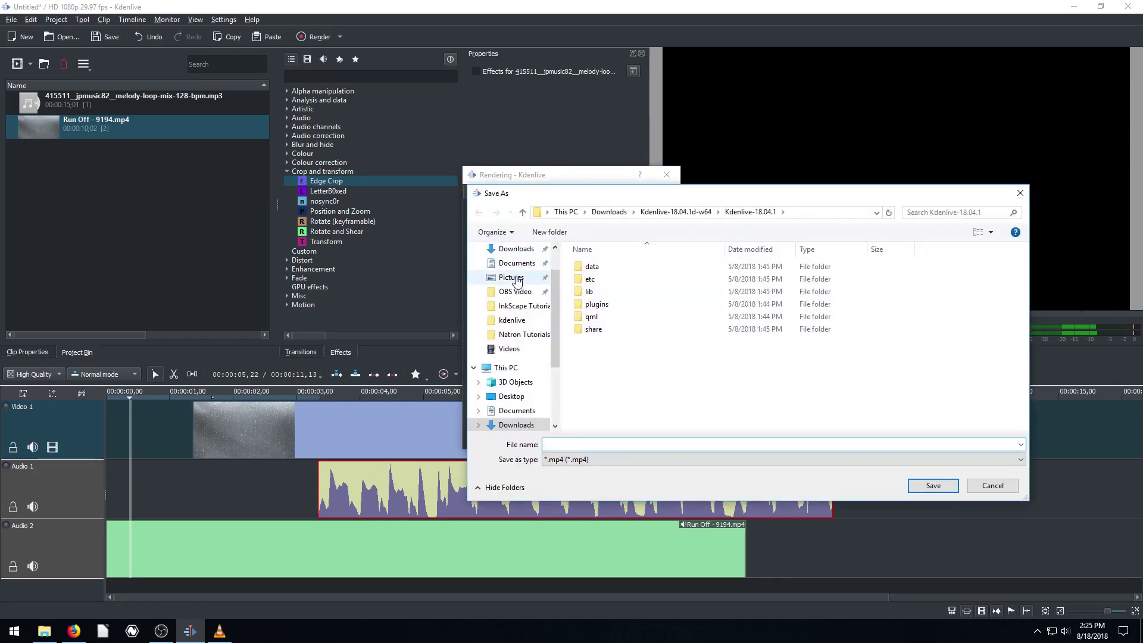
pyautogui.click(511, 397)
pyautogui.click(579, 446)
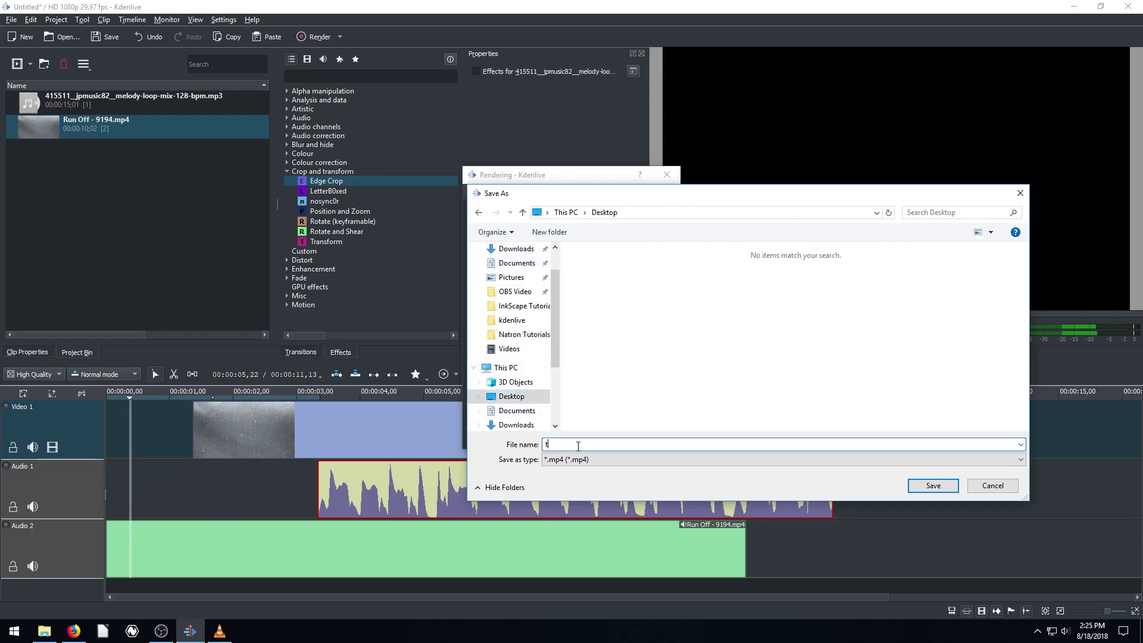
pyautogui.click(933, 487)
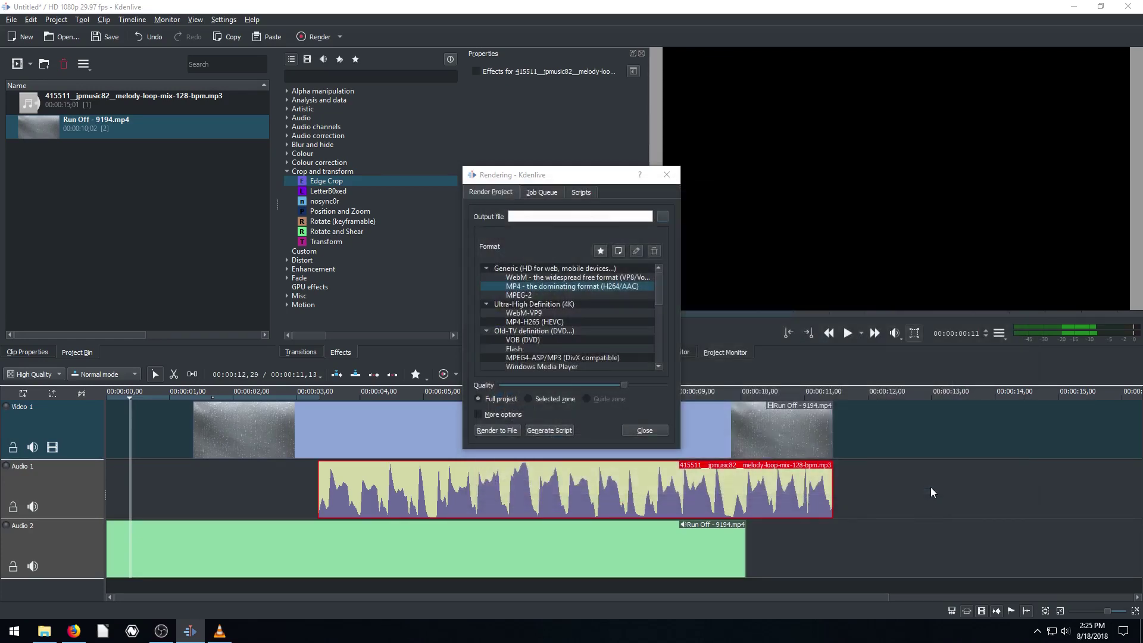
pyautogui.click(504, 435)
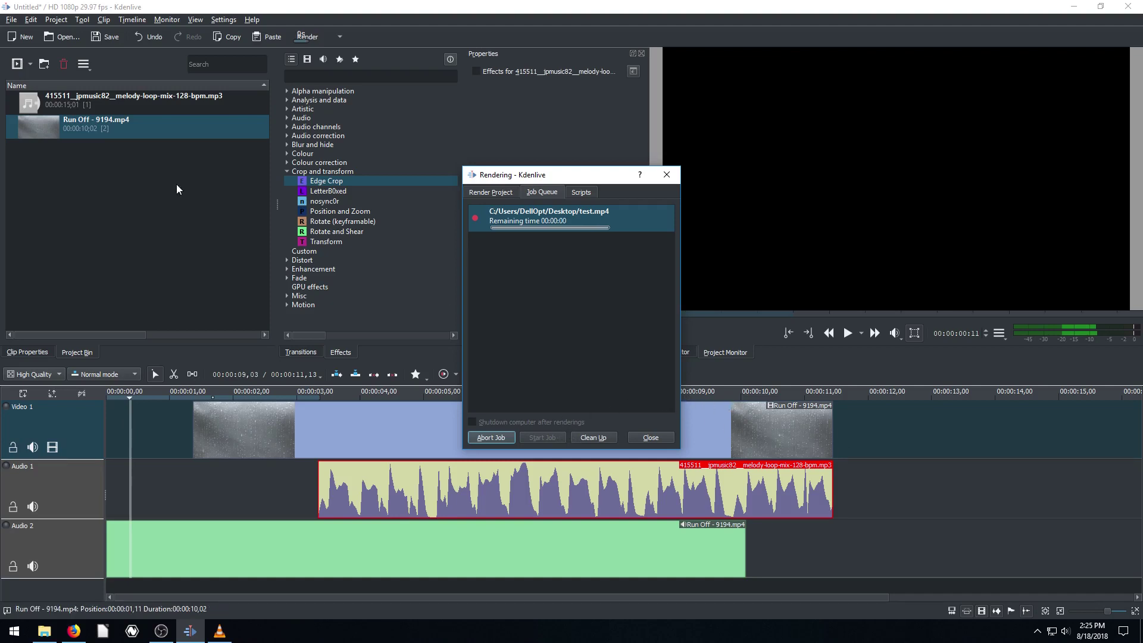
pyautogui.click(56, 20)
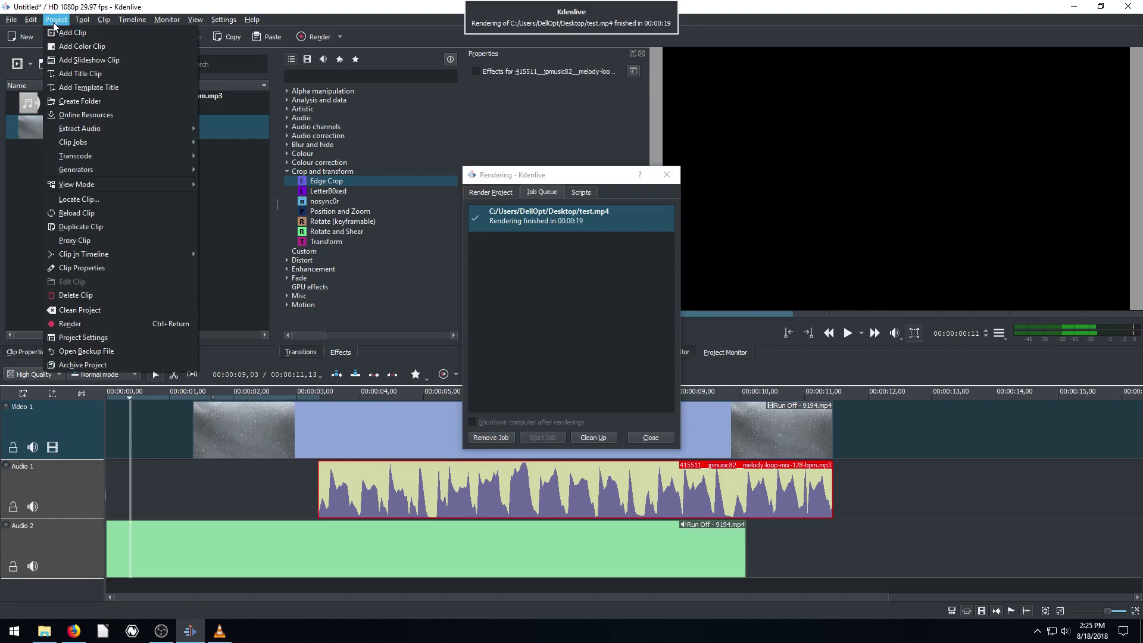
# Check the HD 1080p 29.97 fps project profile, cancel without changes, and close the Rendering window.
pyautogui.click(90, 338)
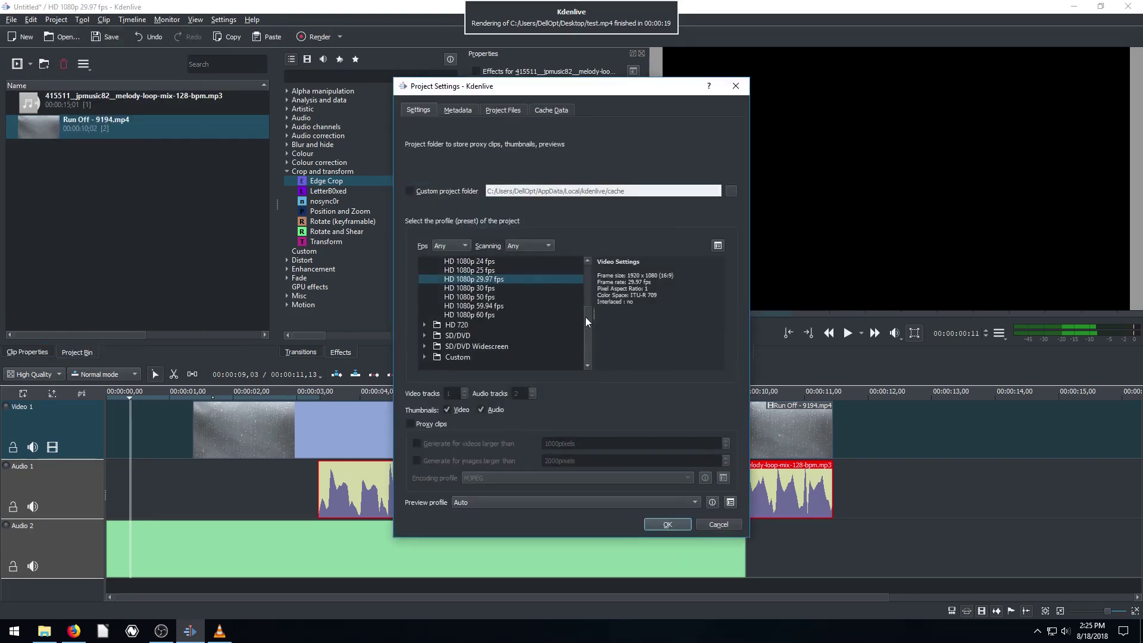
pyautogui.moveTo(586, 321); pyautogui.dragTo(591, 274)
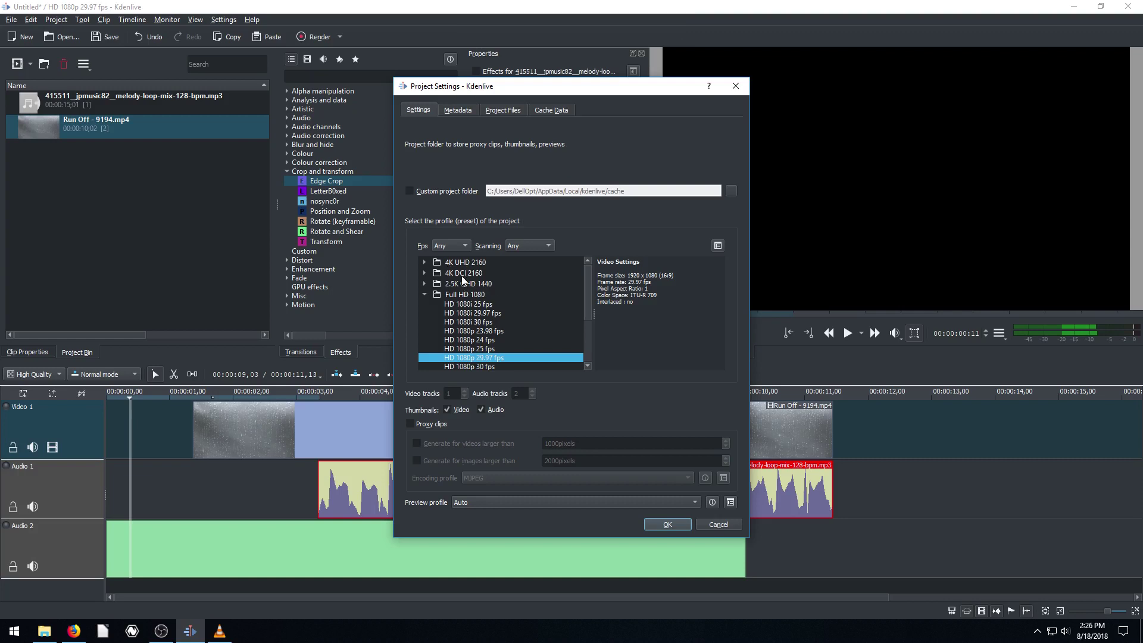
pyautogui.moveTo(587, 294); pyautogui.dragTo(575, 345)
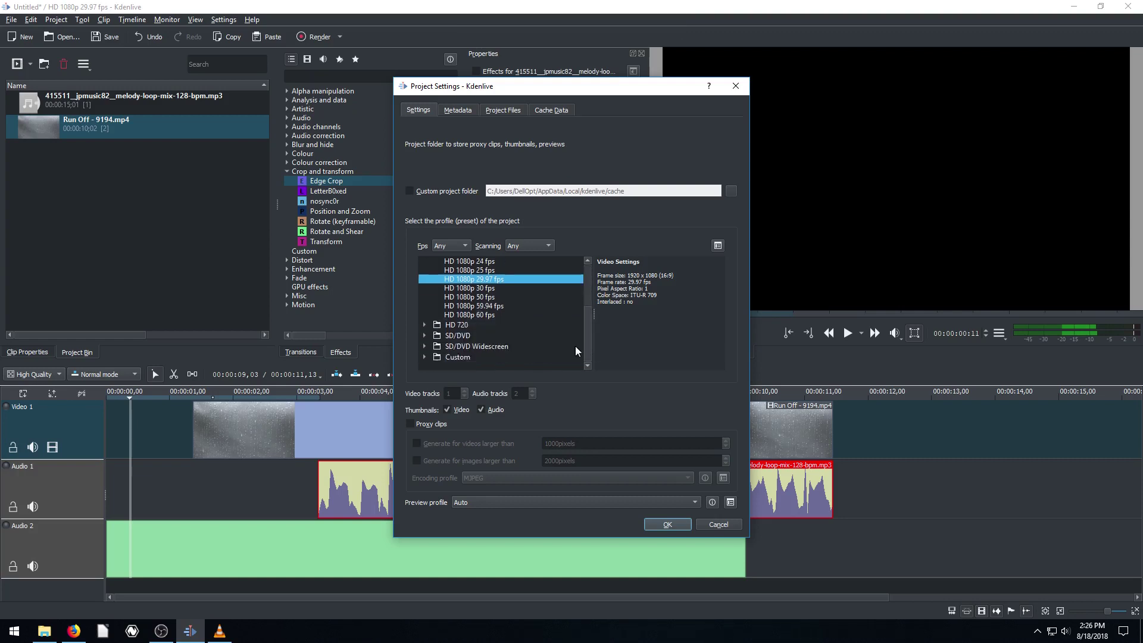
pyautogui.click(424, 325)
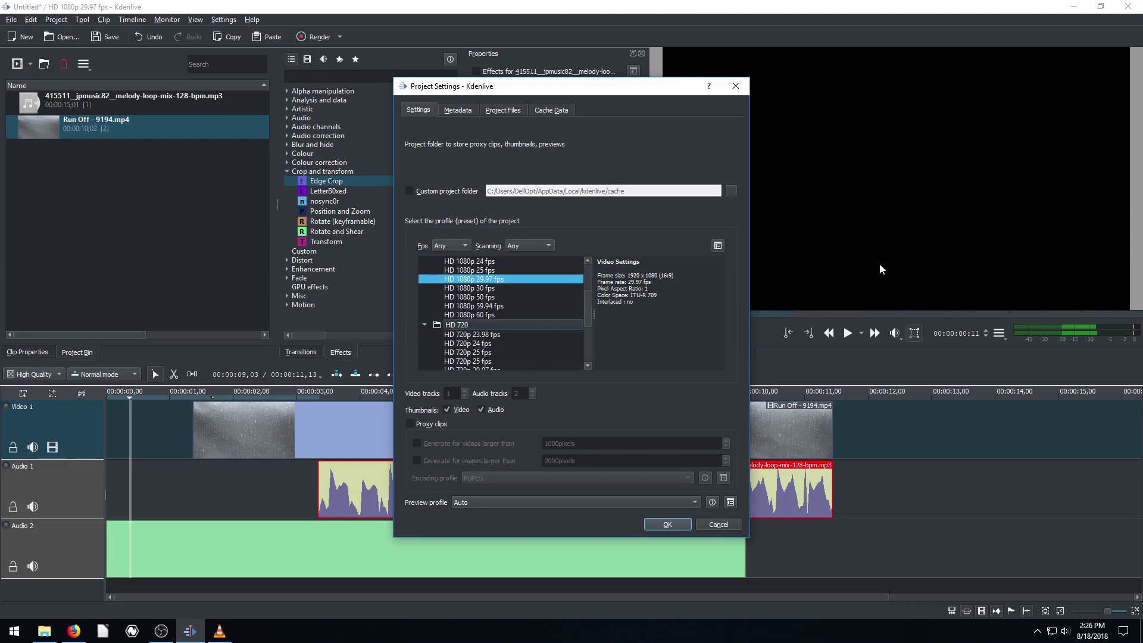
pyautogui.moveTo(591, 312); pyautogui.dragTo(587, 284)
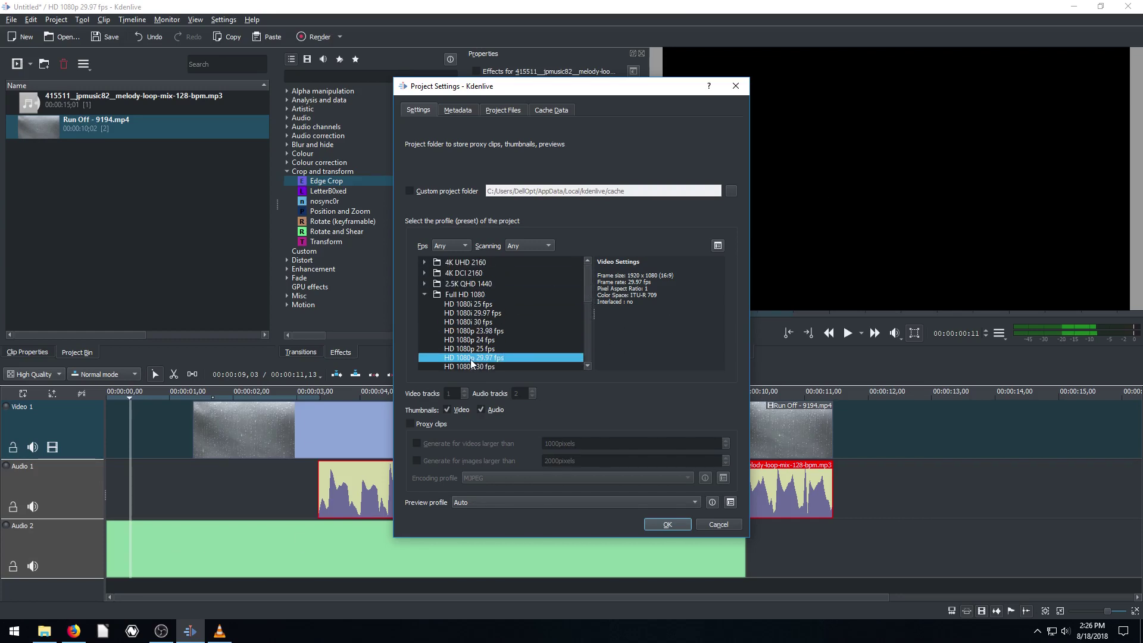
pyautogui.scroll(-2, 587, 302)
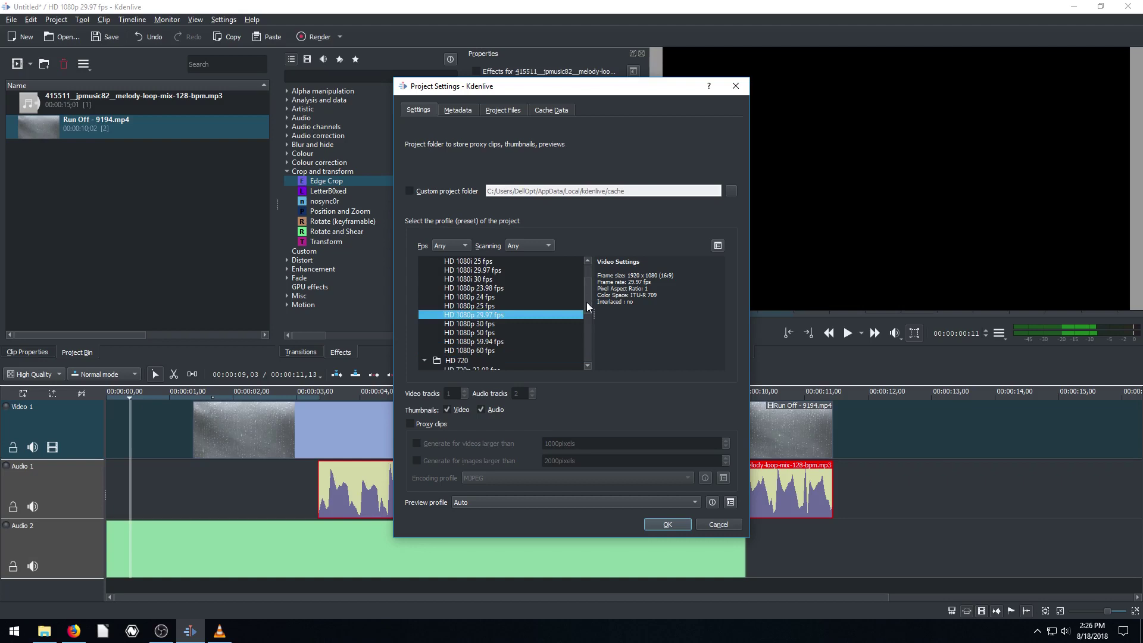
pyautogui.click(491, 317)
pyautogui.click(714, 523)
pyautogui.click(650, 437)
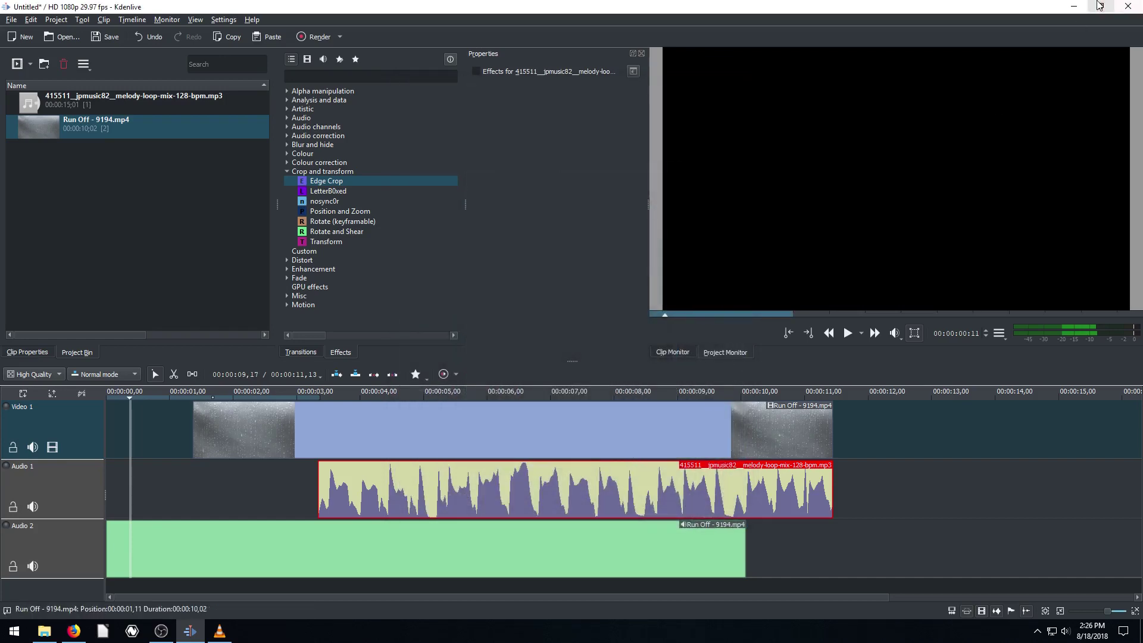
# Minimize Kdenlive and play test.mp4 from the desktop in VLC, then close VLC.
pyautogui.click(1074, 6)
pyautogui.click(34, 555)
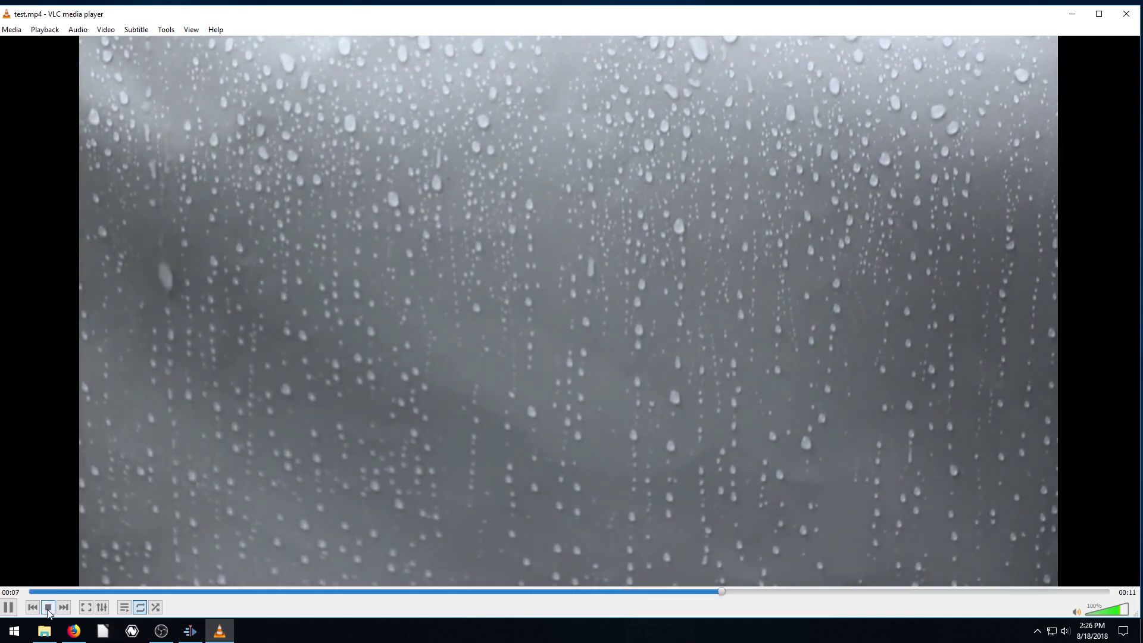
pyautogui.click(1125, 14)
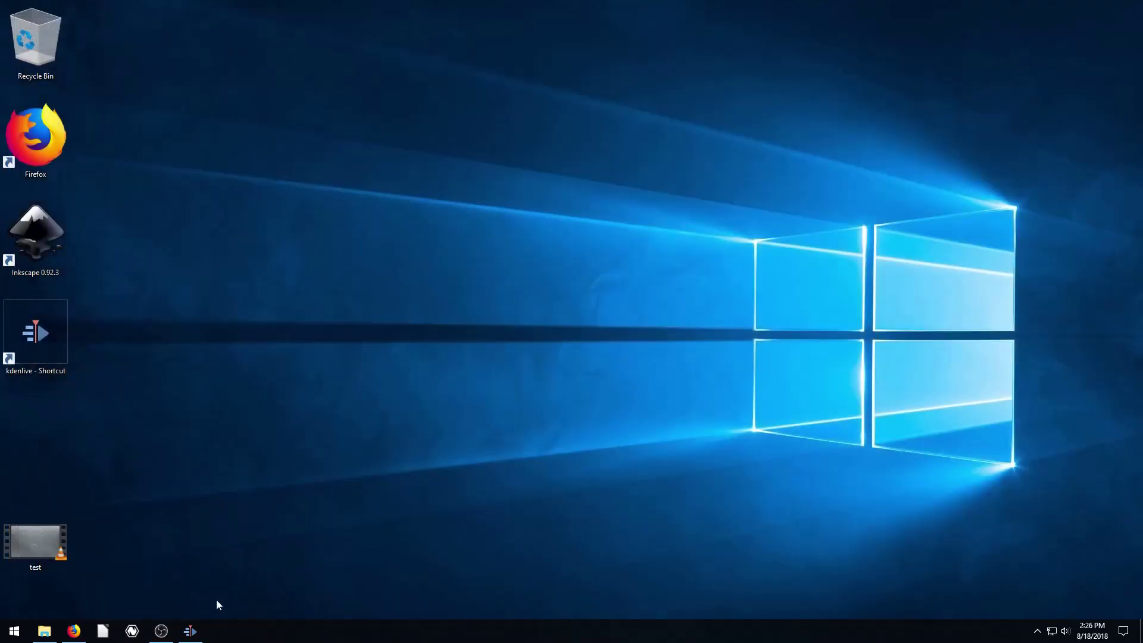
# Restore the Kdenlive window from the taskbar to show the finished timeline.
pyautogui.click(191, 631)
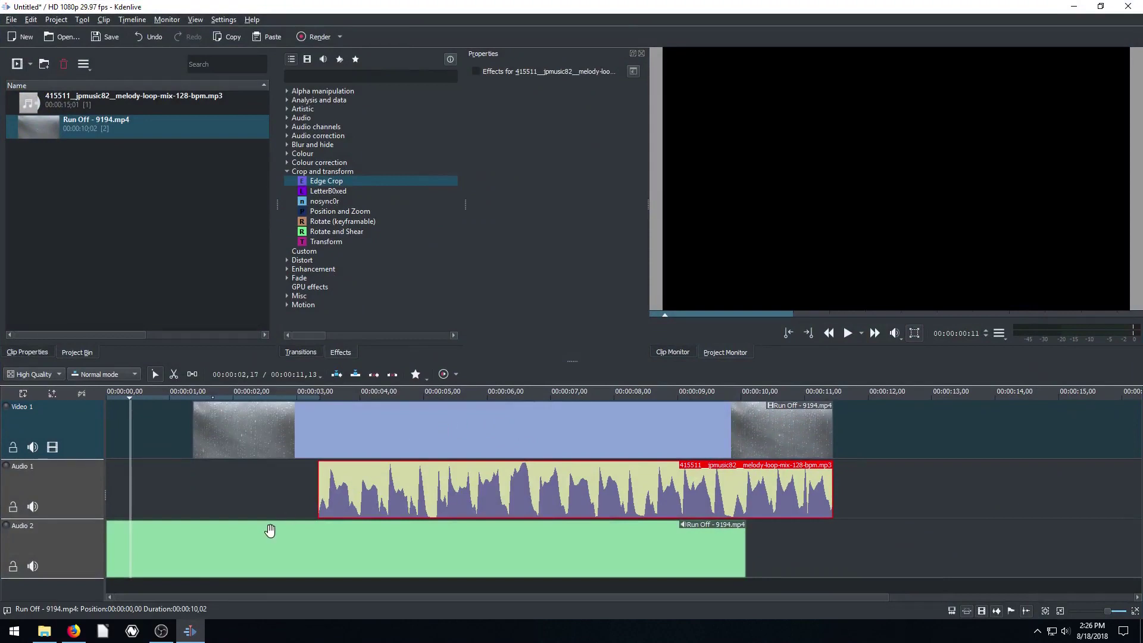